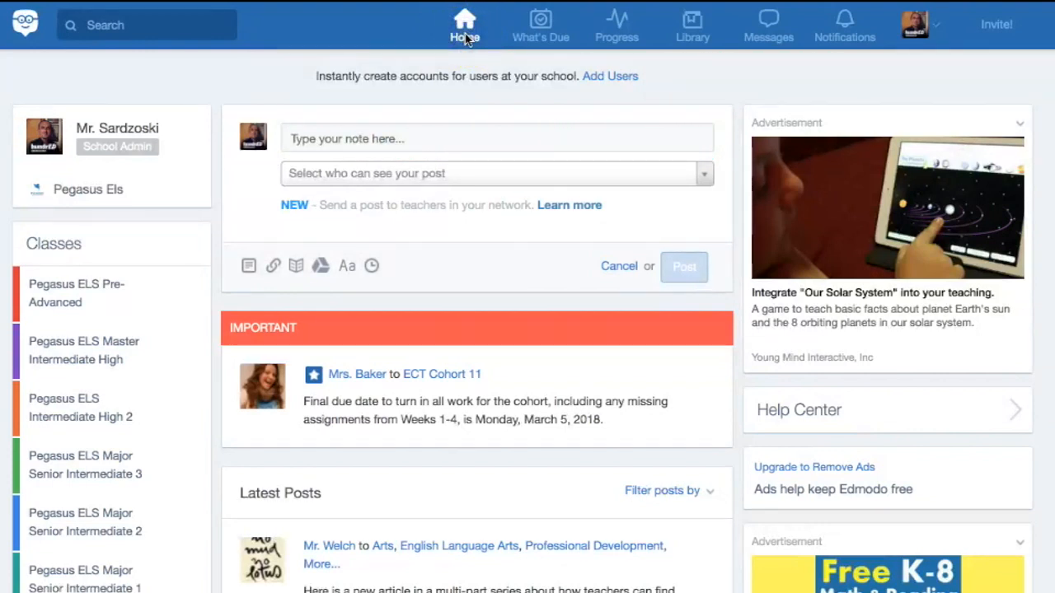
# Step: Look through the home page's latest posts and its lists of classes and groups
pyautogui.scroll(-8, 449, 207)
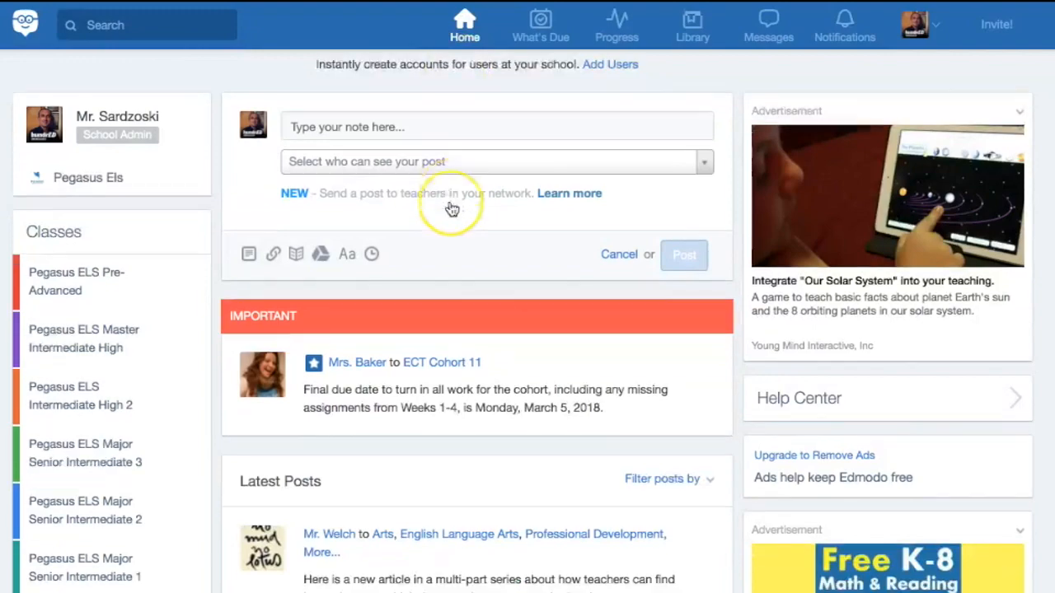
pyautogui.scroll(-1, 451, 208)
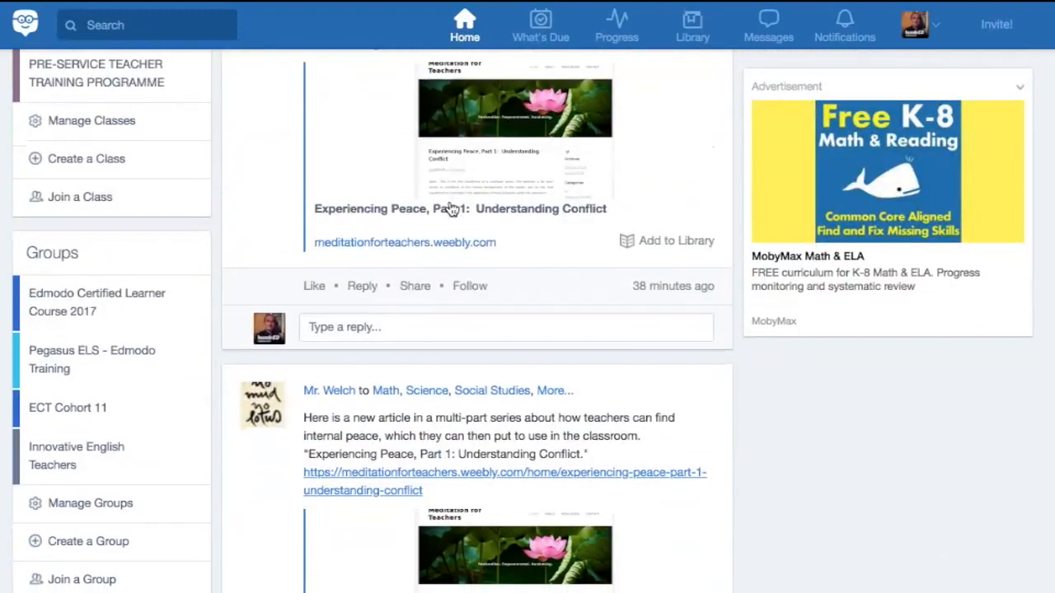
pyautogui.scroll(-9, 452, 210)
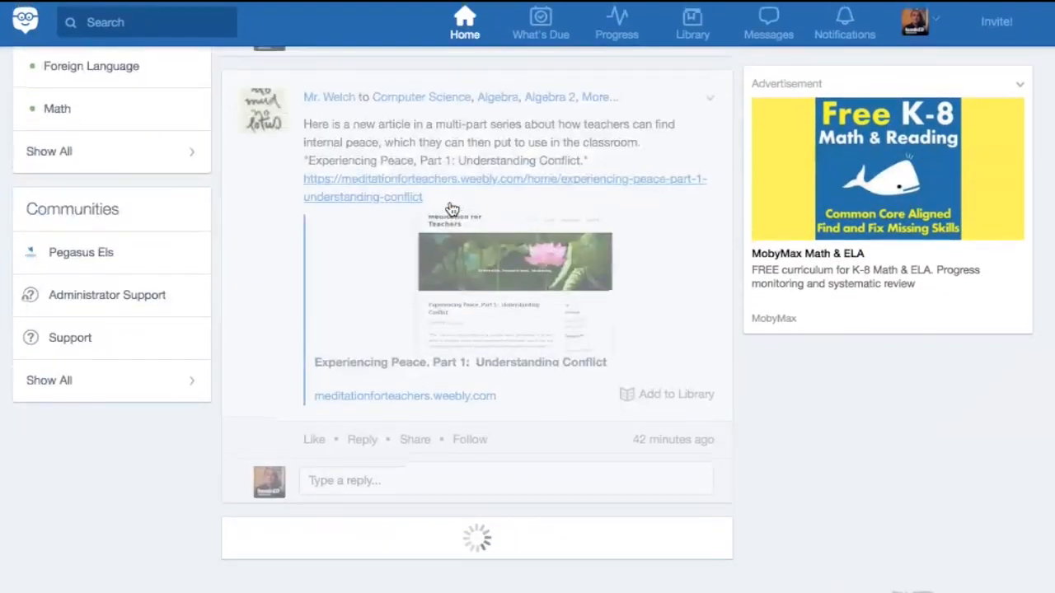
pyautogui.scroll(3, 452, 210)
pyautogui.scroll(10, 451, 209)
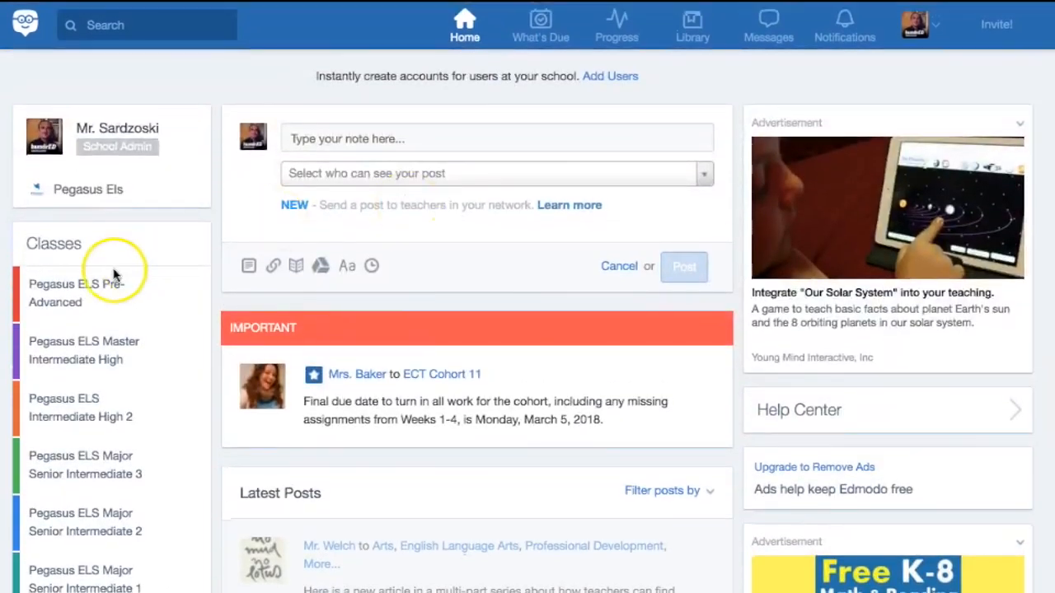
pyautogui.scroll(-3, 76, 390)
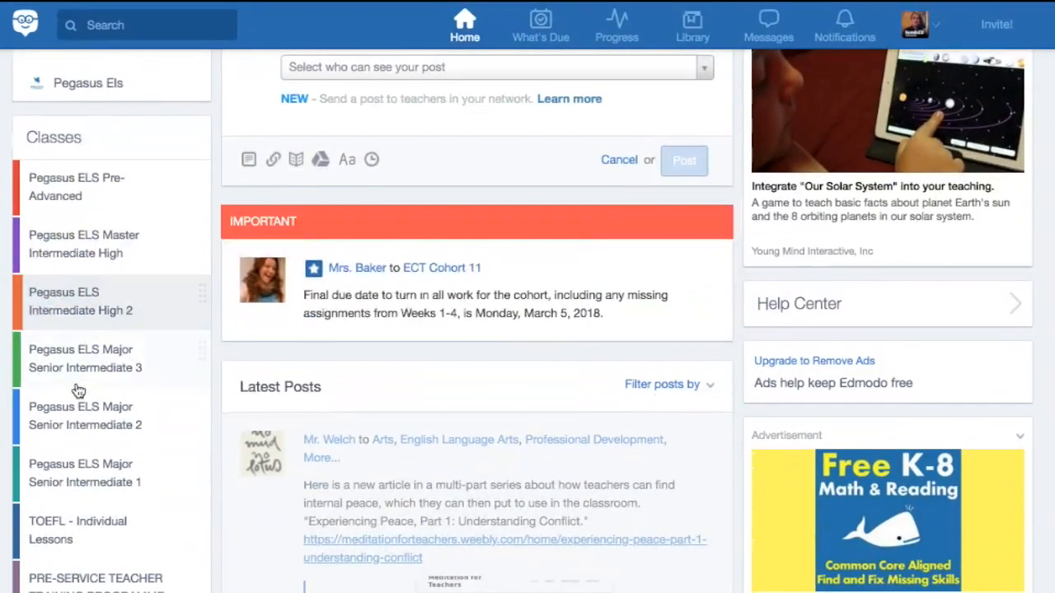
pyautogui.scroll(-1, 77, 391)
pyautogui.scroll(-10, 76, 390)
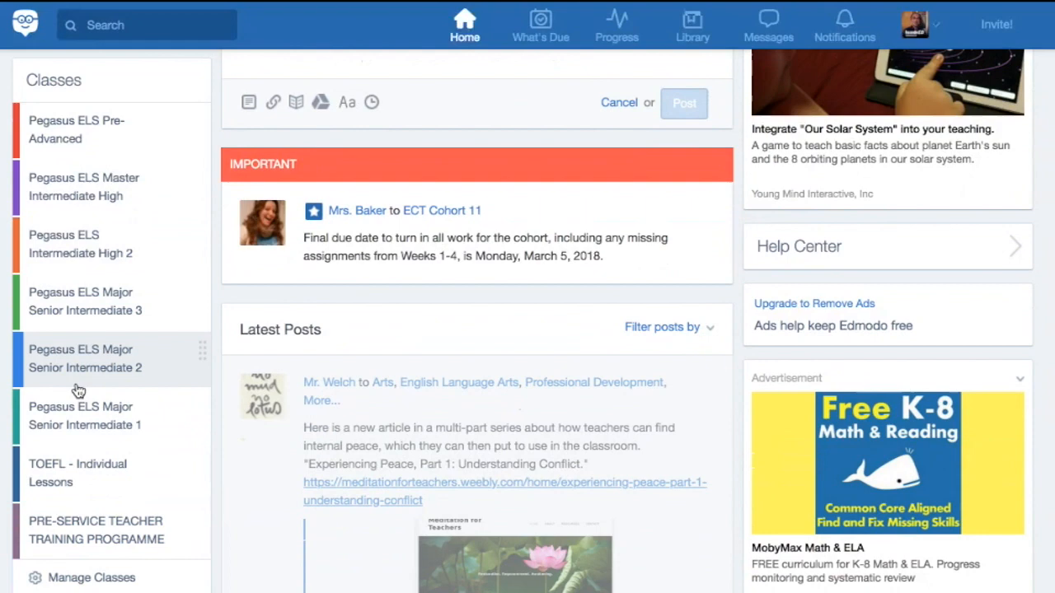
pyautogui.scroll(-2, 77, 391)
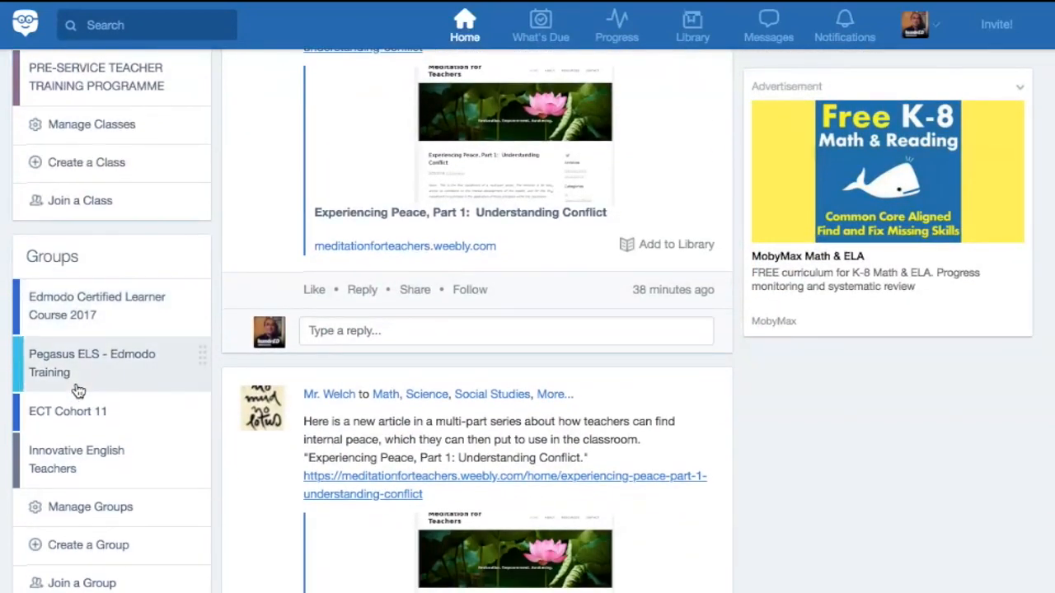
pyautogui.scroll(15, 76, 391)
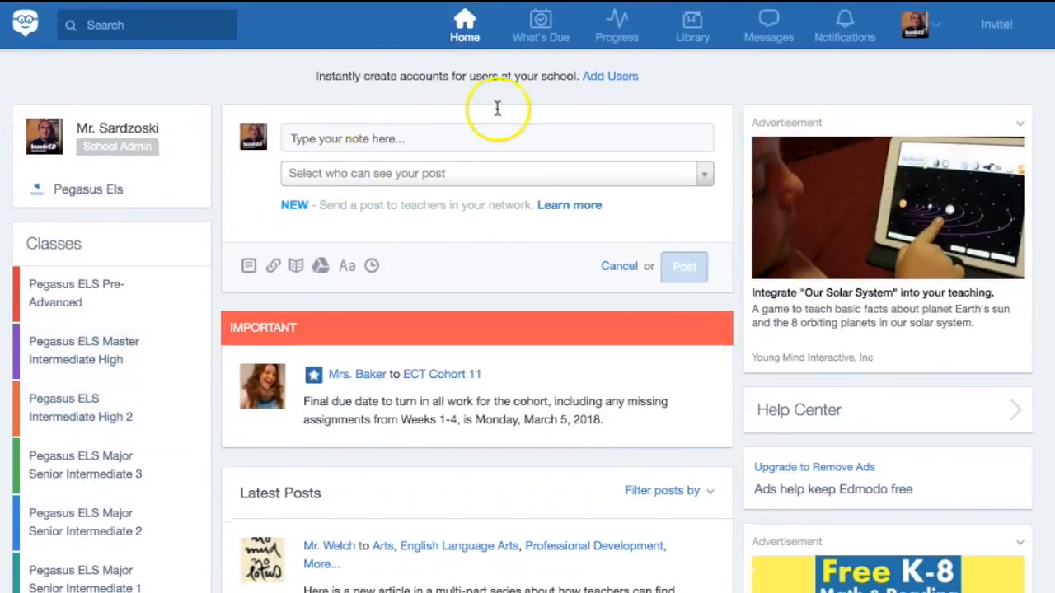
# Step: Open the Pegasus ELS Pre-Advanced class and look through its discussion posts
pyautogui.click(91, 308)
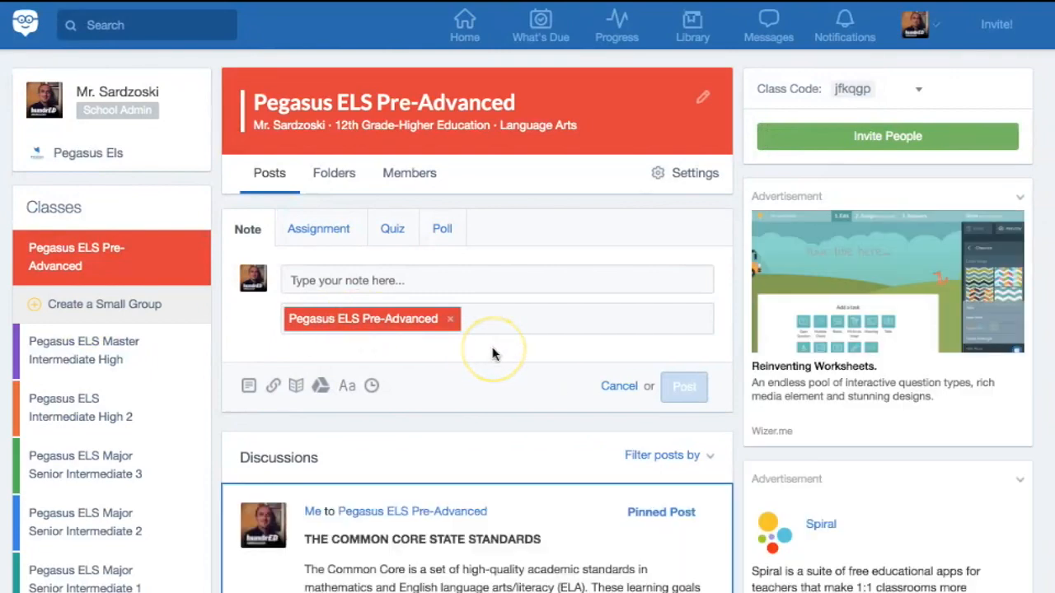
pyautogui.scroll(-3, 493, 355)
pyautogui.scroll(-10, 493, 355)
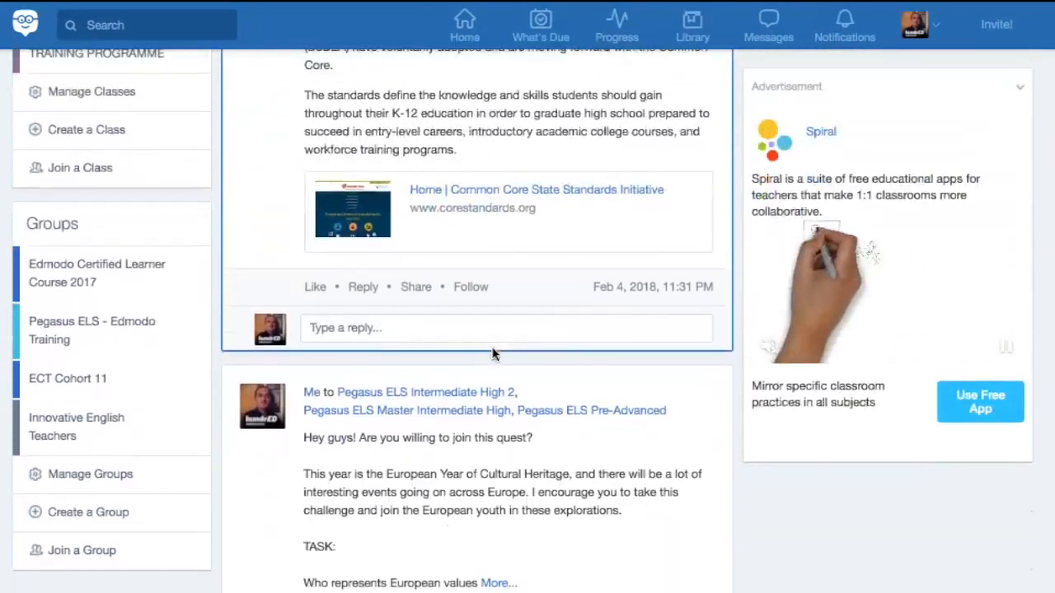
pyautogui.scroll(-10, 493, 355)
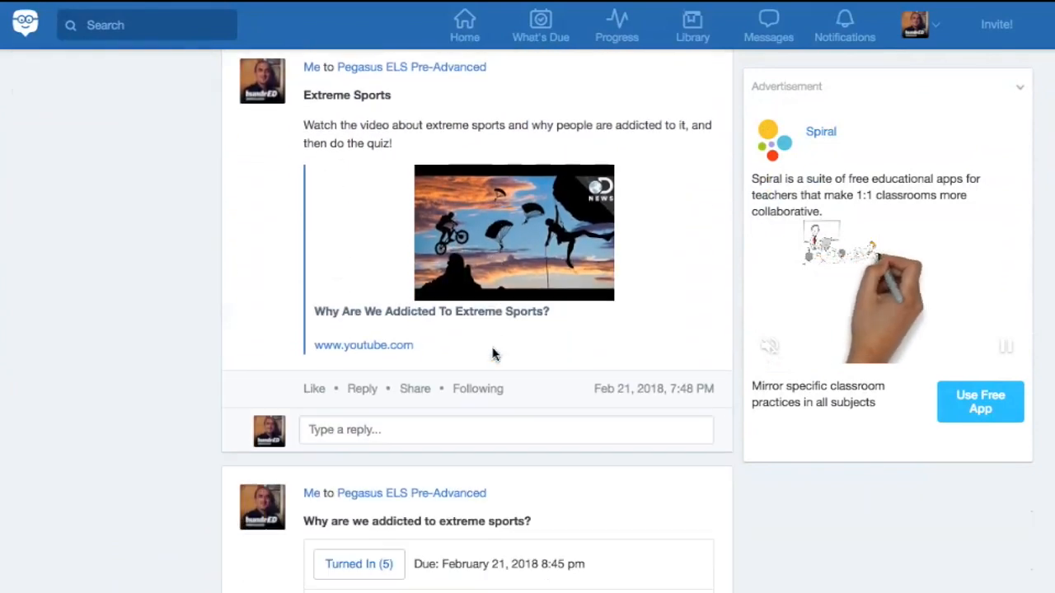
pyautogui.scroll(20, 493, 355)
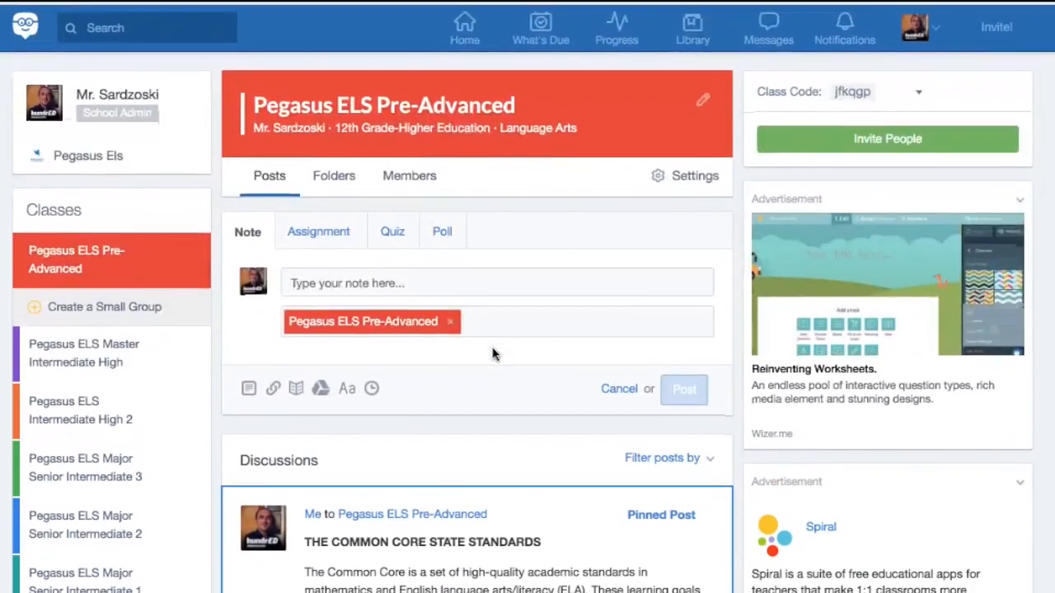
pyautogui.click(326, 303)
pyautogui.scroll(-2, 415, 332)
pyautogui.scroll(2, 415, 332)
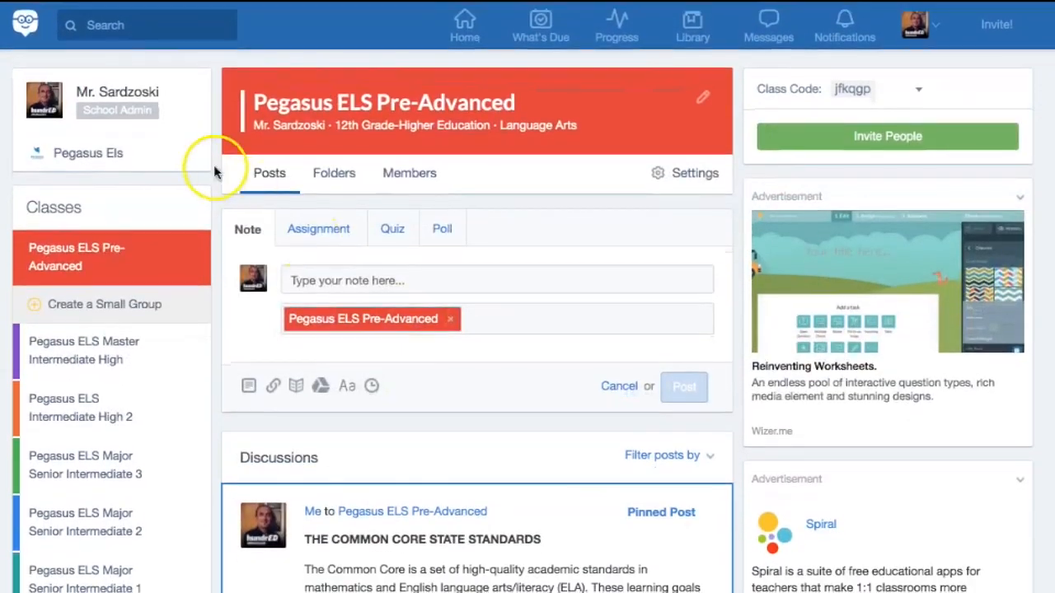
# Step: Show the What's Due list for the Pegasus ELS Major Senior Intermediate 1 class only
pyautogui.click(535, 38)
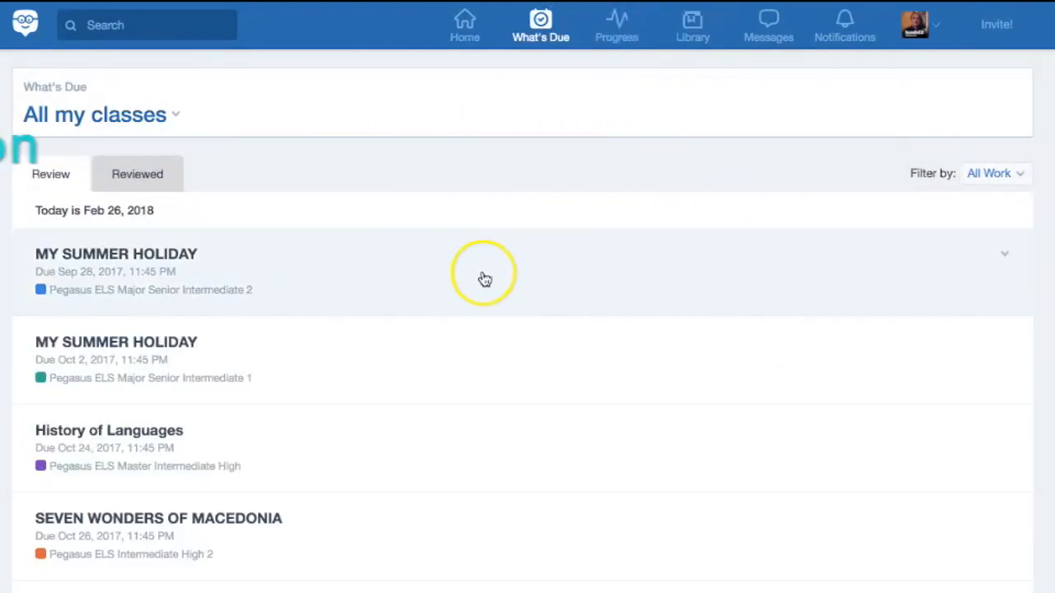
pyautogui.scroll(-2, 483, 278)
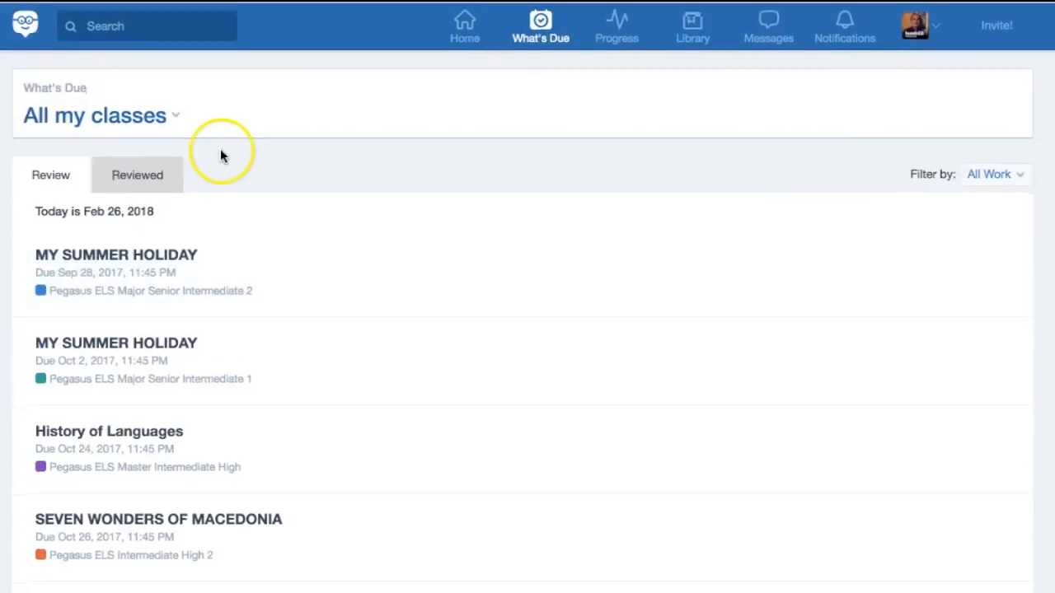
pyautogui.click(167, 117)
pyautogui.scroll(-3, 150, 214)
pyautogui.scroll(-5, 149, 228)
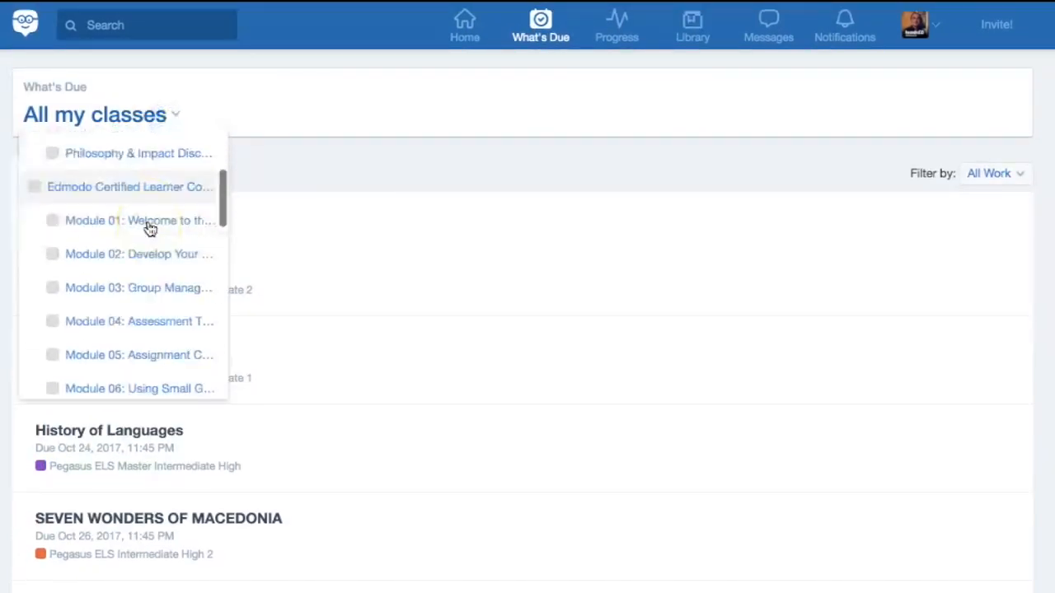
pyautogui.scroll(-5, 137, 283)
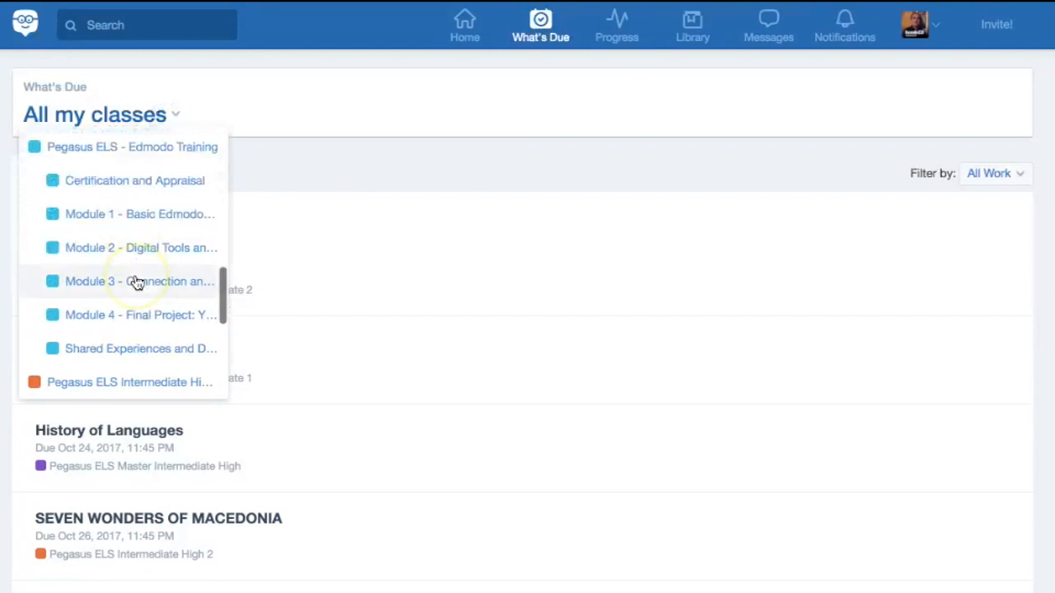
pyautogui.click(108, 269)
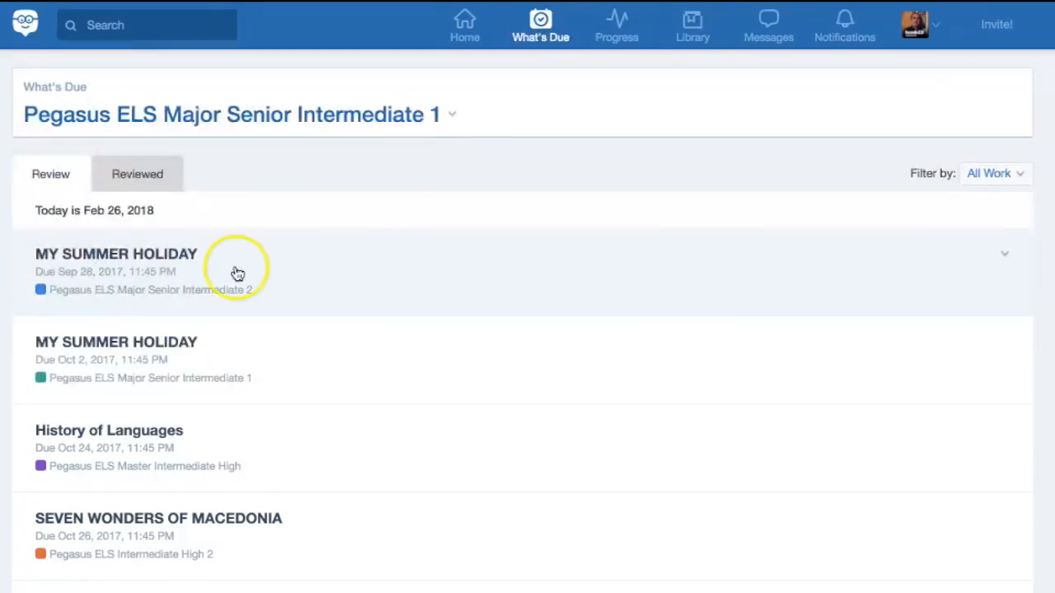
# Step: Check the work-type filter options and open the grading overview of the FAMOUS LYRICS FROM POP SONGS assignment
pyautogui.click(993, 175)
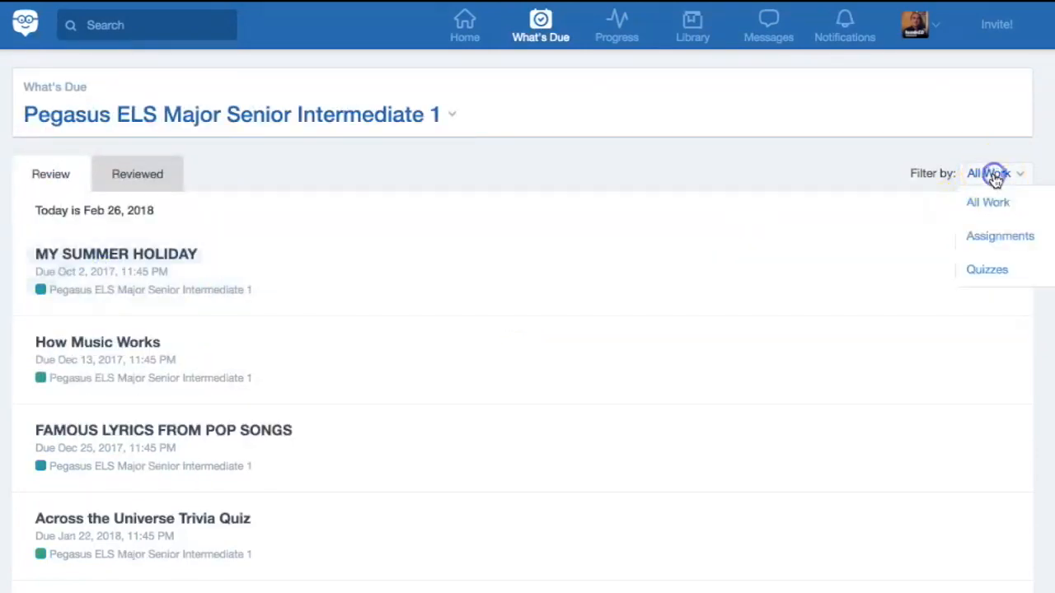
pyautogui.click(993, 237)
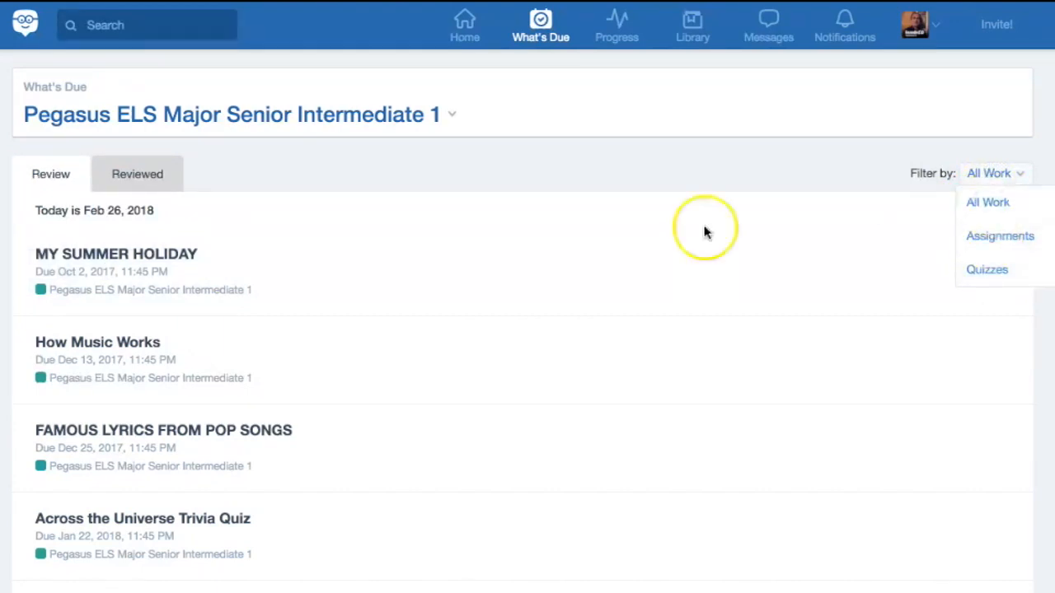
pyautogui.scroll(-3, 386, 339)
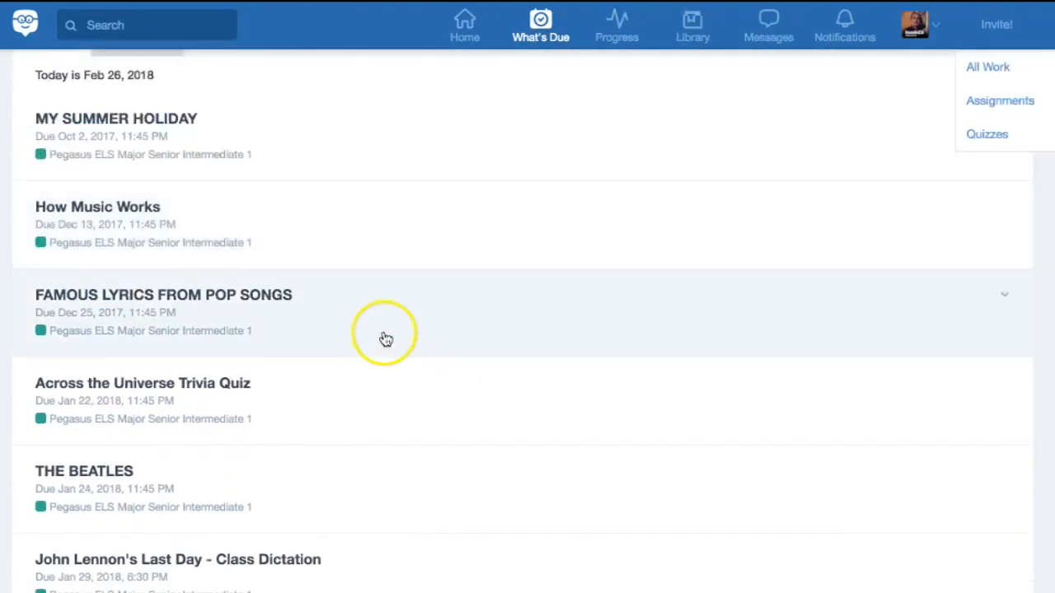
pyautogui.click(191, 308)
# Step: Open the Progress gradebook of the Pegasus ELS Major Senior Intermediate 1 class
pyautogui.moveTo(605, 52)
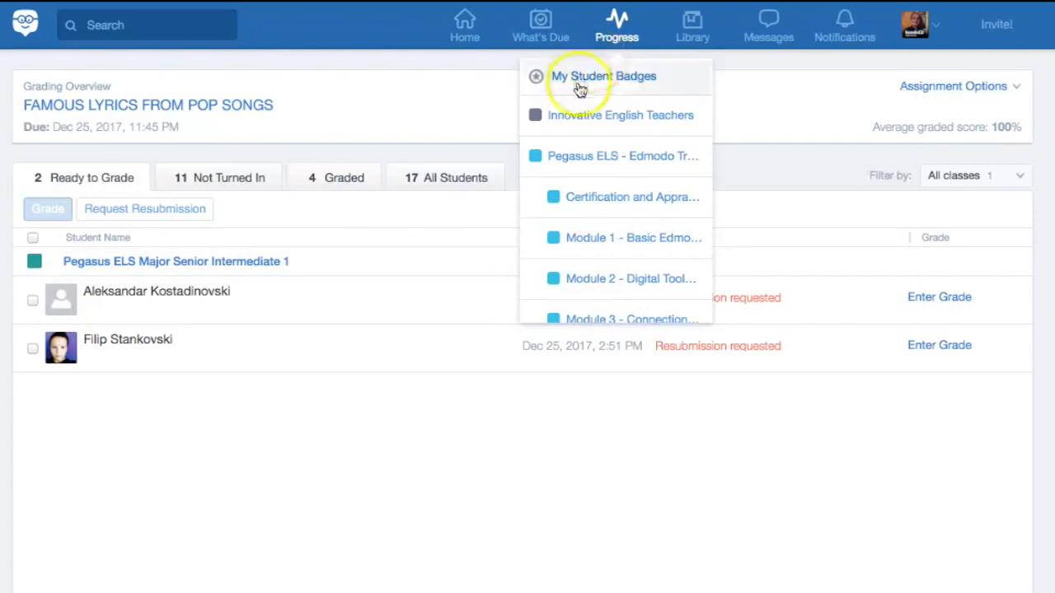
pyautogui.scroll(-2, 627, 196)
pyautogui.scroll(-4, 627, 196)
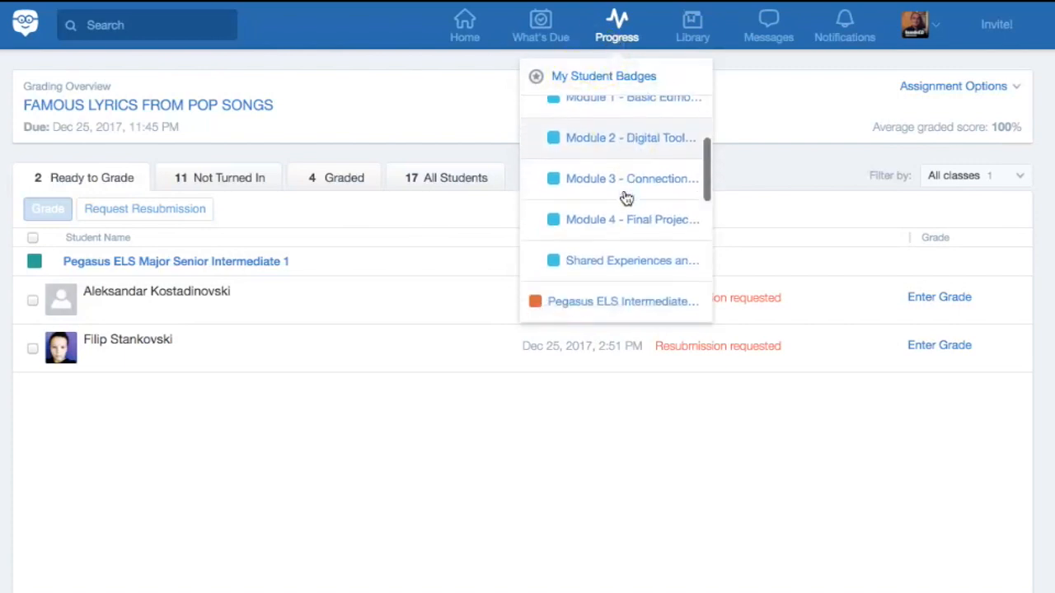
pyautogui.scroll(-2, 624, 247)
pyautogui.click(617, 141)
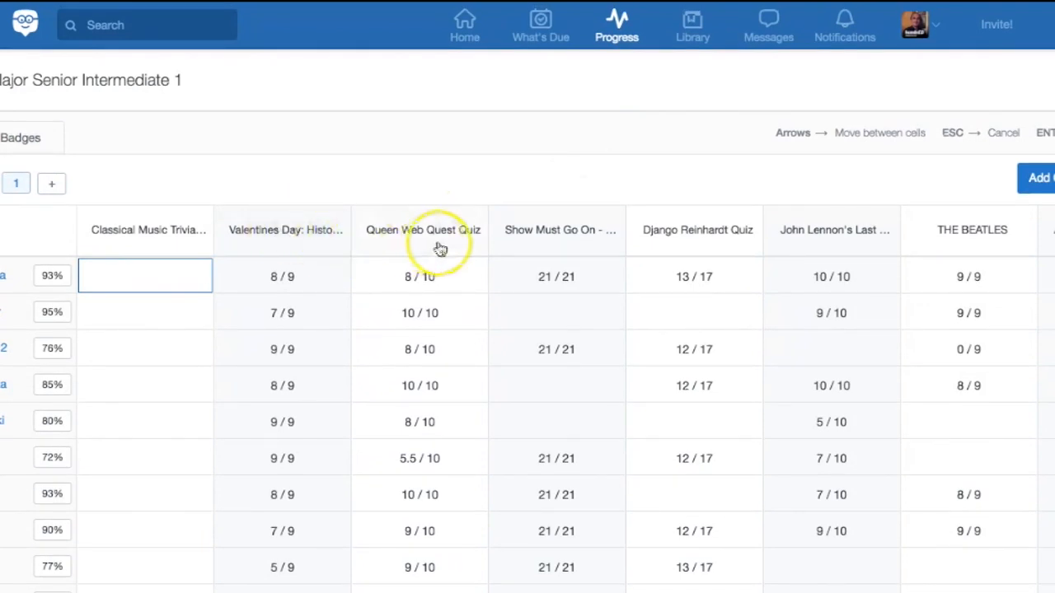
# Step: View the due date and statistics of the Queen Web Quest Quiz, THE BEATLES and the quiz column after it
pyautogui.click(439, 247)
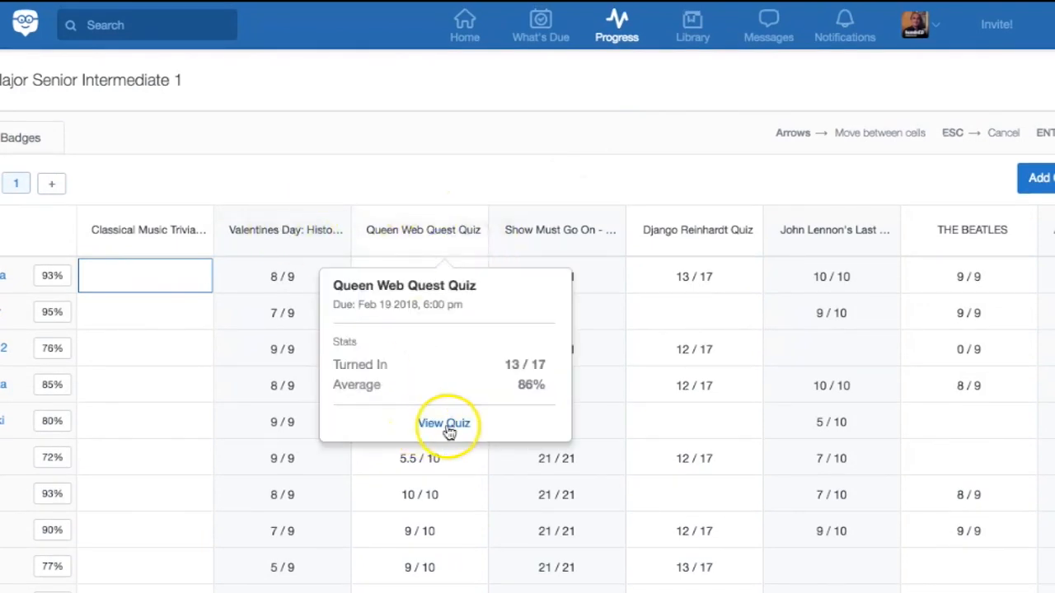
pyautogui.click(934, 243)
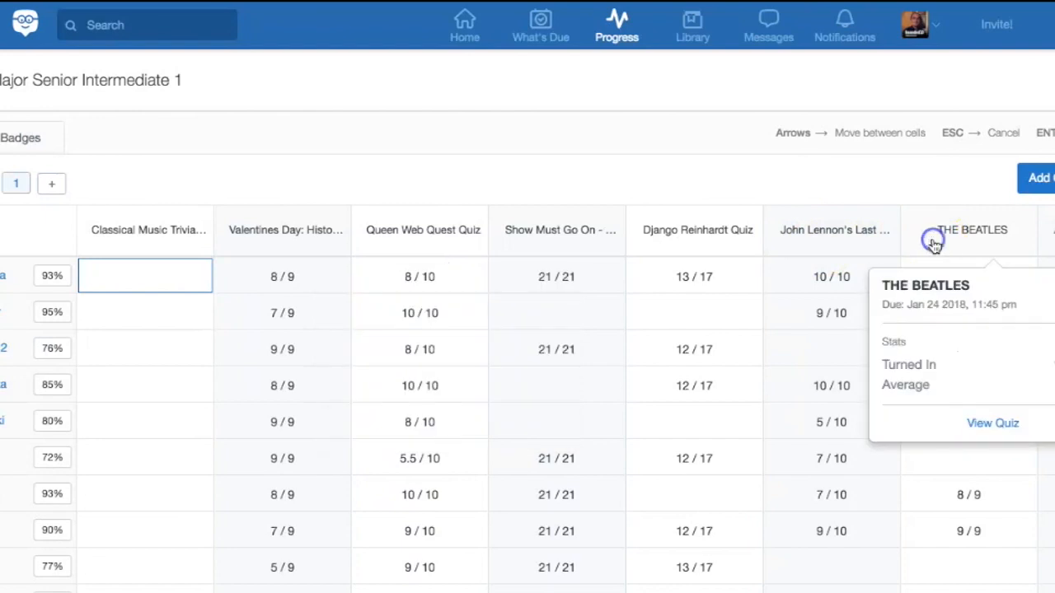
pyautogui.click(1052, 227)
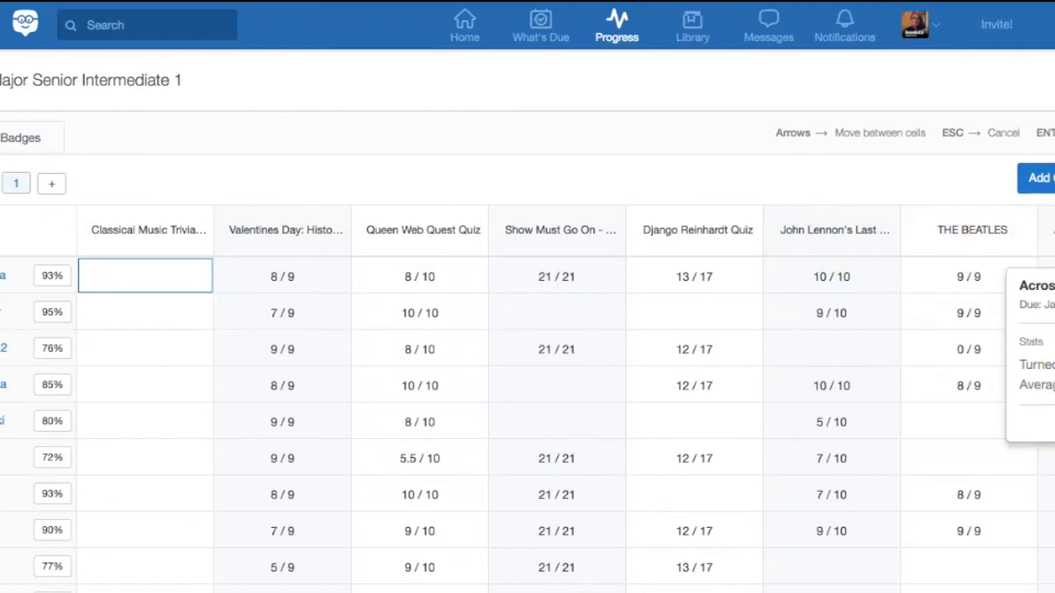
# Step: Open the first student's Show Must Go On score for editing and leave the cell without entering a grade
pyautogui.click(531, 283)
pyautogui.click(531, 282)
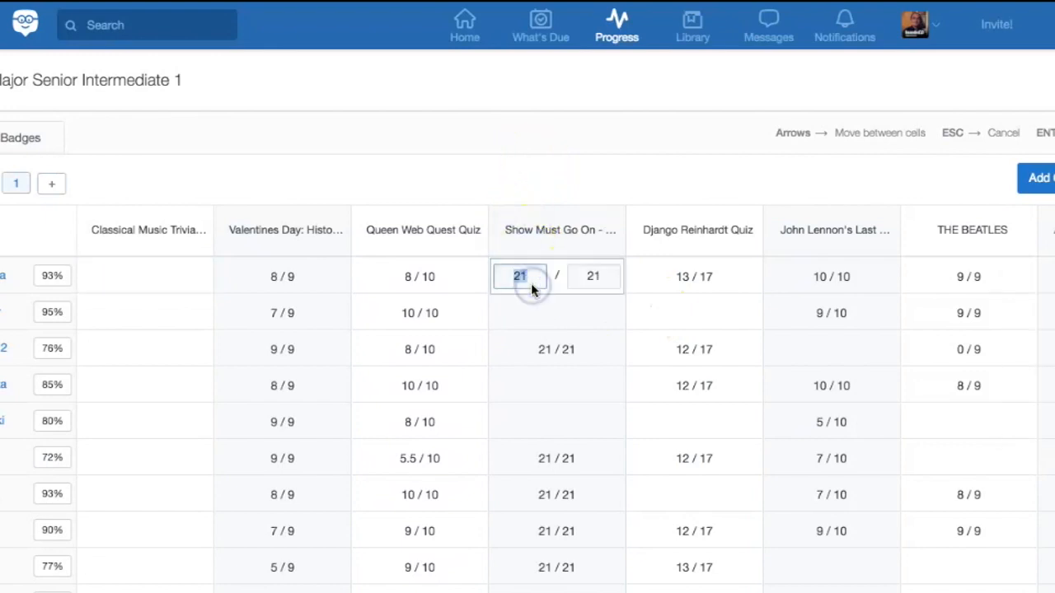
pyautogui.click(528, 155)
# Step: Show the badges awarded in the class and look through the My Student Badges and Edmodo badge collections
pyautogui.click(26, 137)
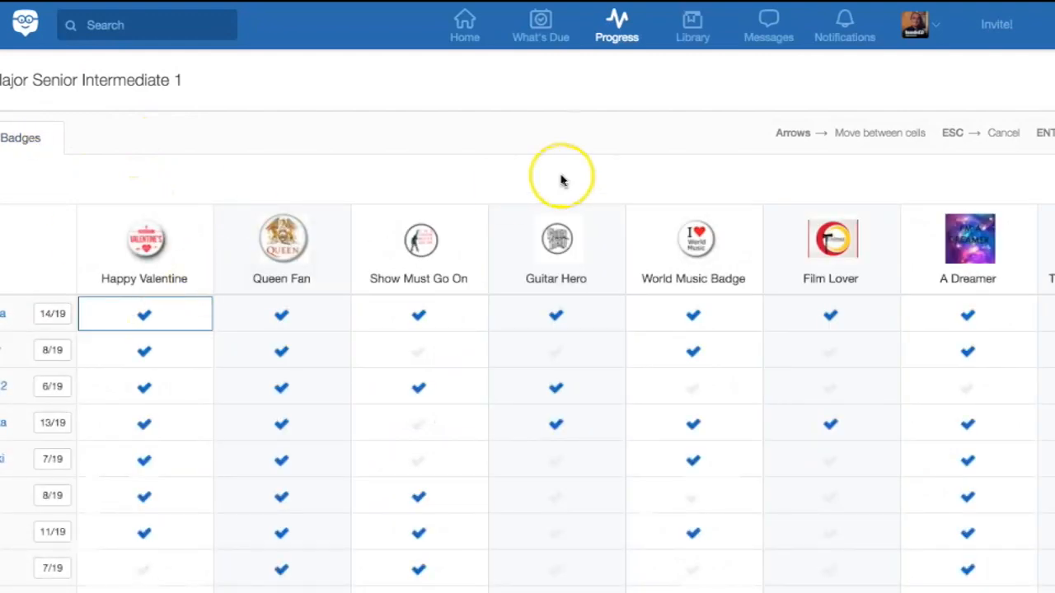
pyautogui.click(618, 40)
pyautogui.click(561, 72)
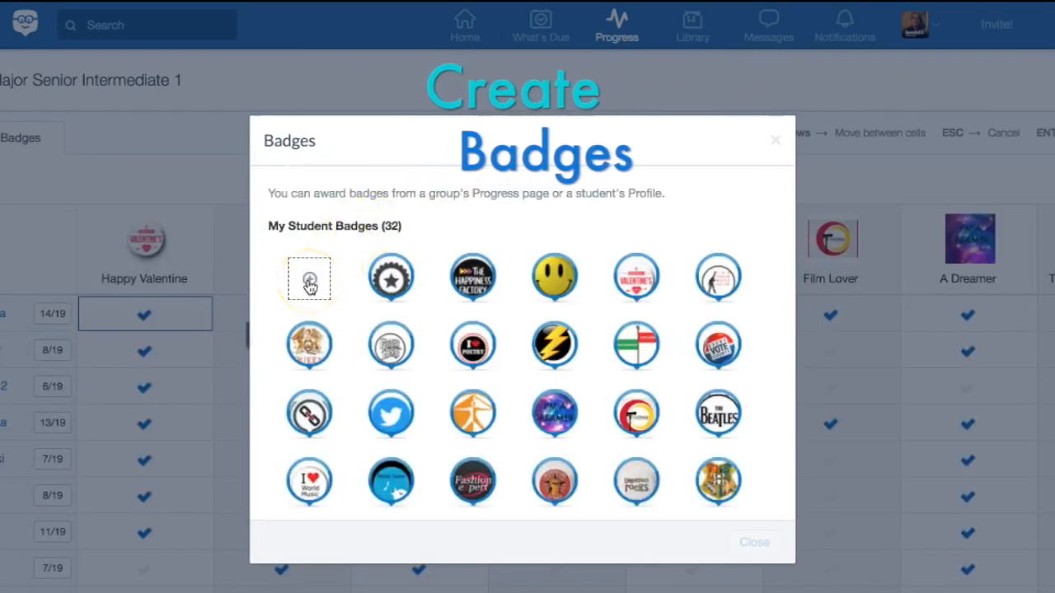
pyautogui.scroll(-5, 482, 309)
pyautogui.scroll(-3, 484, 320)
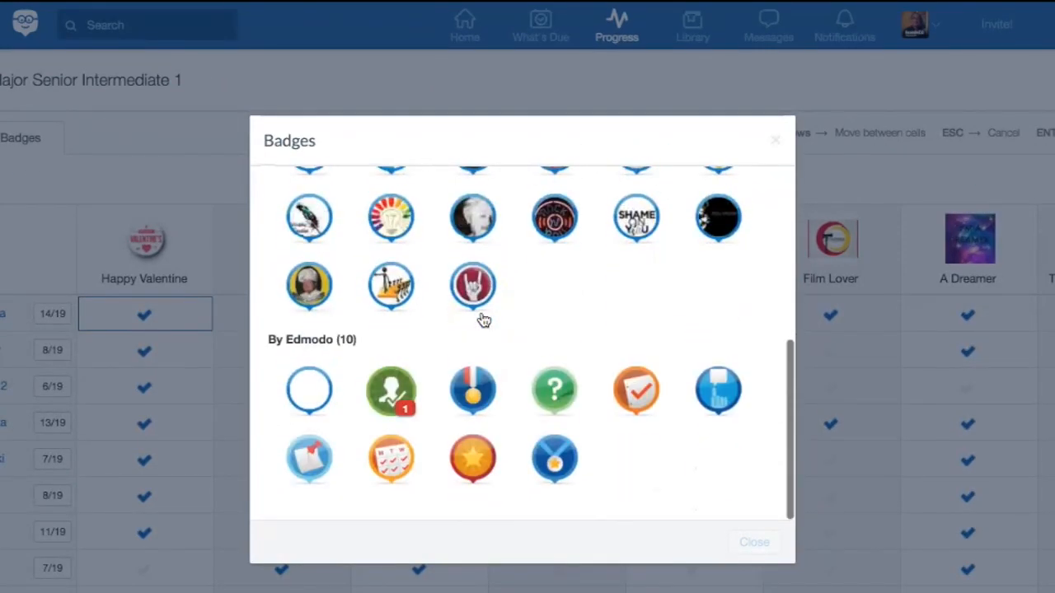
pyautogui.scroll(1, 602, 492)
pyautogui.scroll(-1, 602, 491)
pyautogui.scroll(6, 598, 489)
# Step: Open the form for creating a new badge, inspect its title and description fields, and dismiss it
pyautogui.click(320, 305)
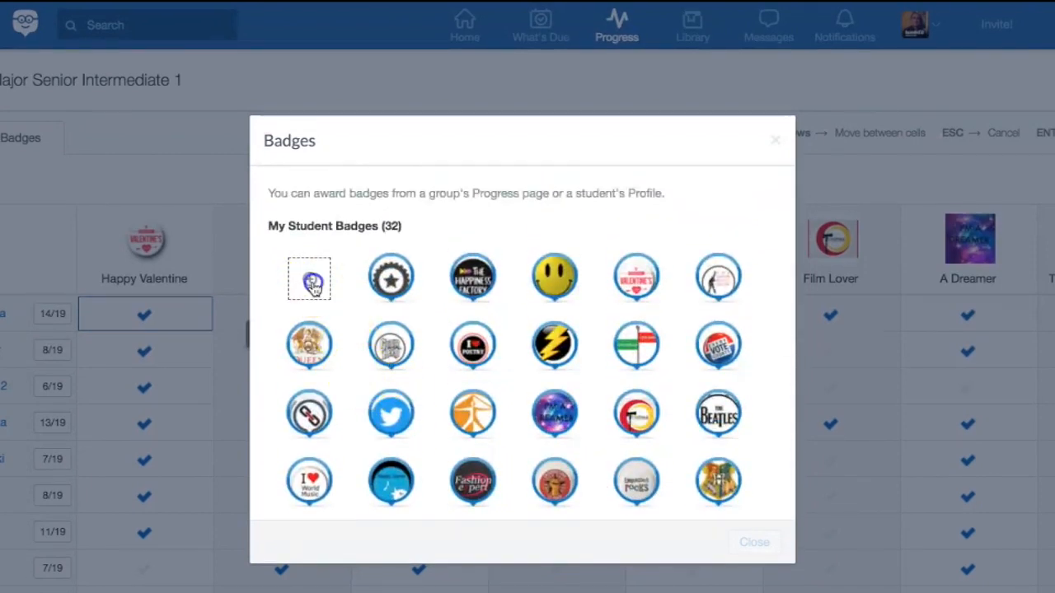
pyautogui.click(317, 234)
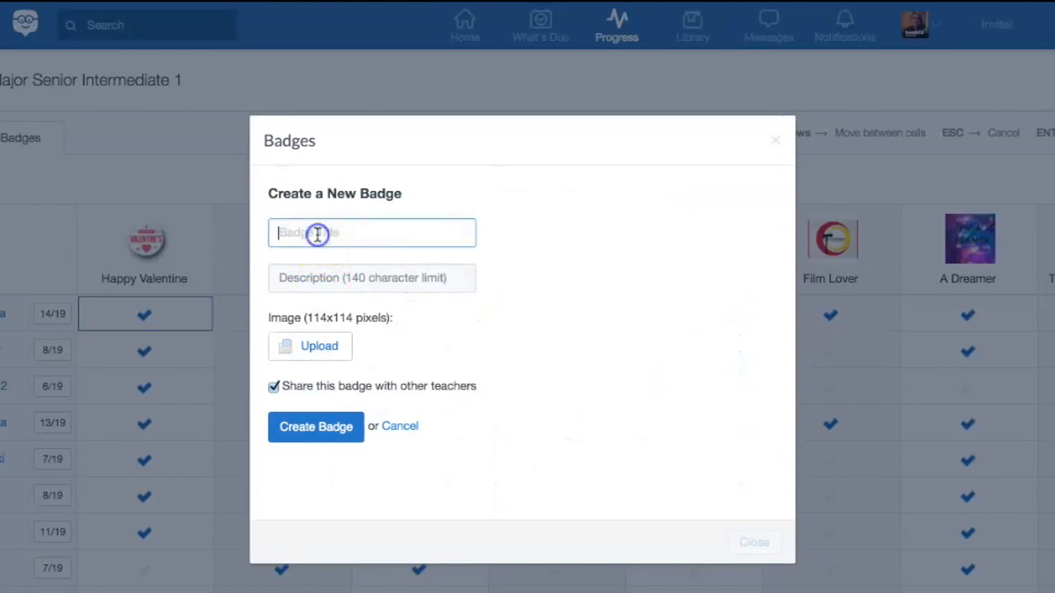
pyautogui.click(307, 278)
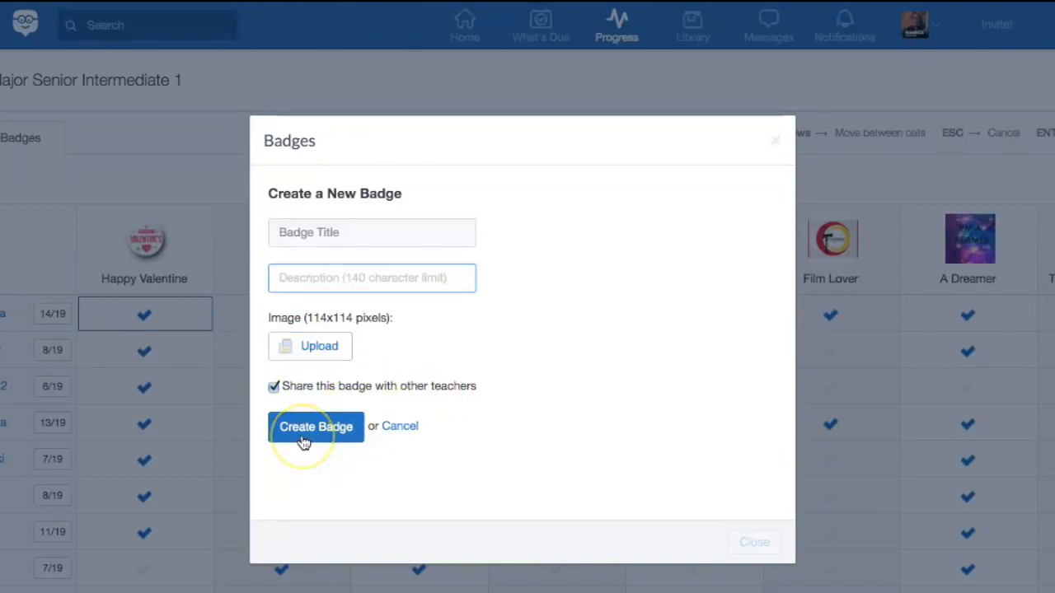
pyautogui.click(776, 141)
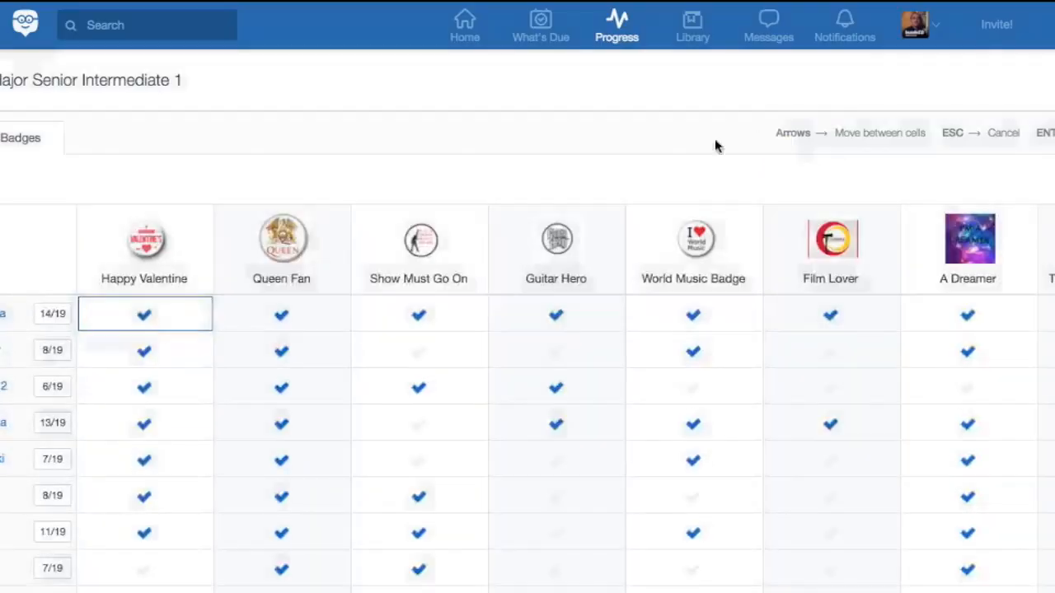
# Step: Open the My Student Badges collection, view the details of the Happy Valentine badge, and close the dialog
pyautogui.click(617, 31)
pyautogui.click(335, 148)
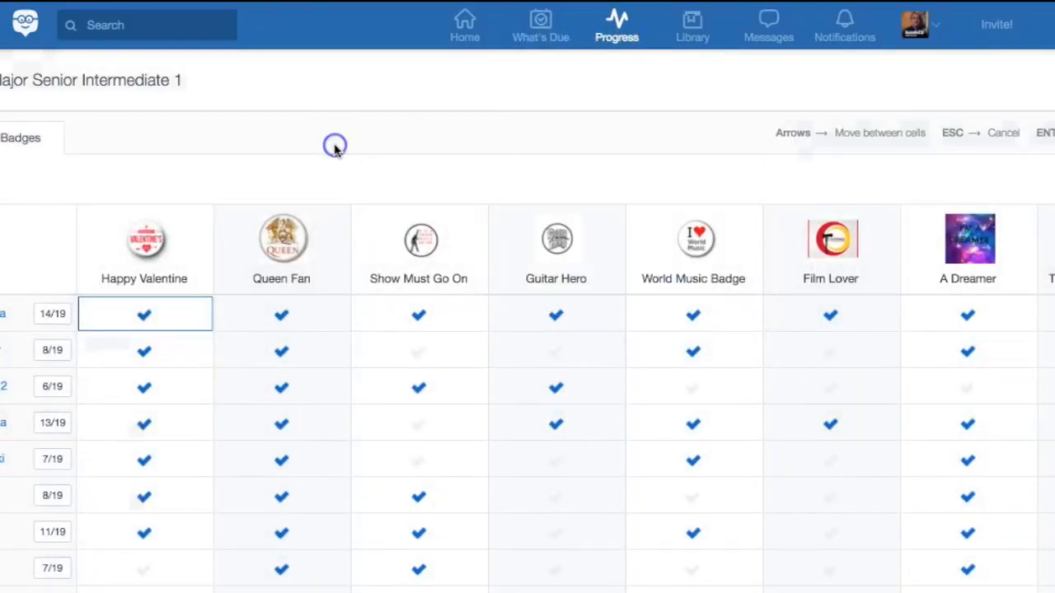
pyautogui.click(605, 37)
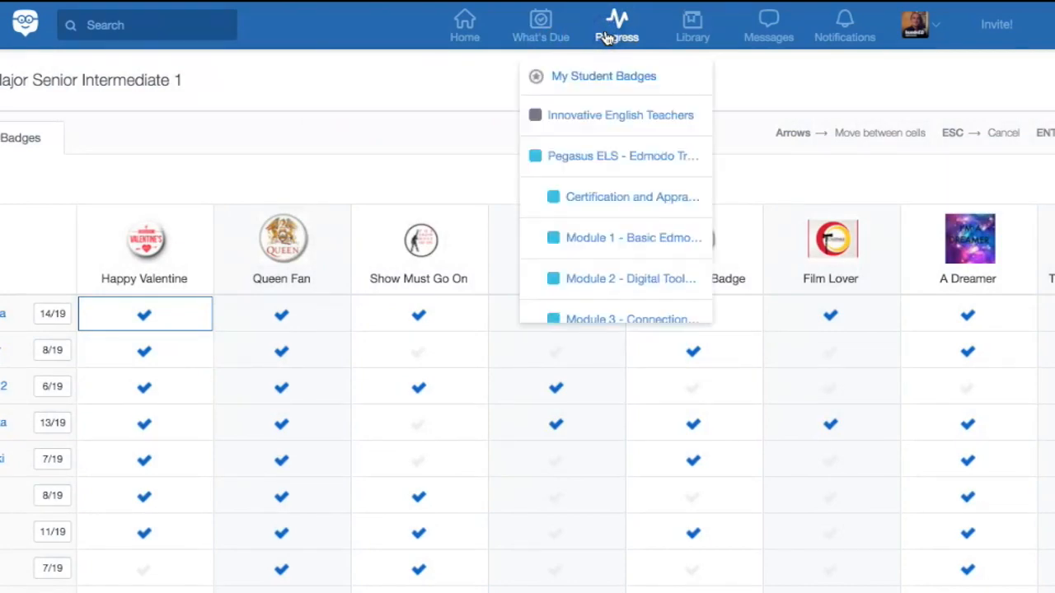
pyautogui.click(579, 75)
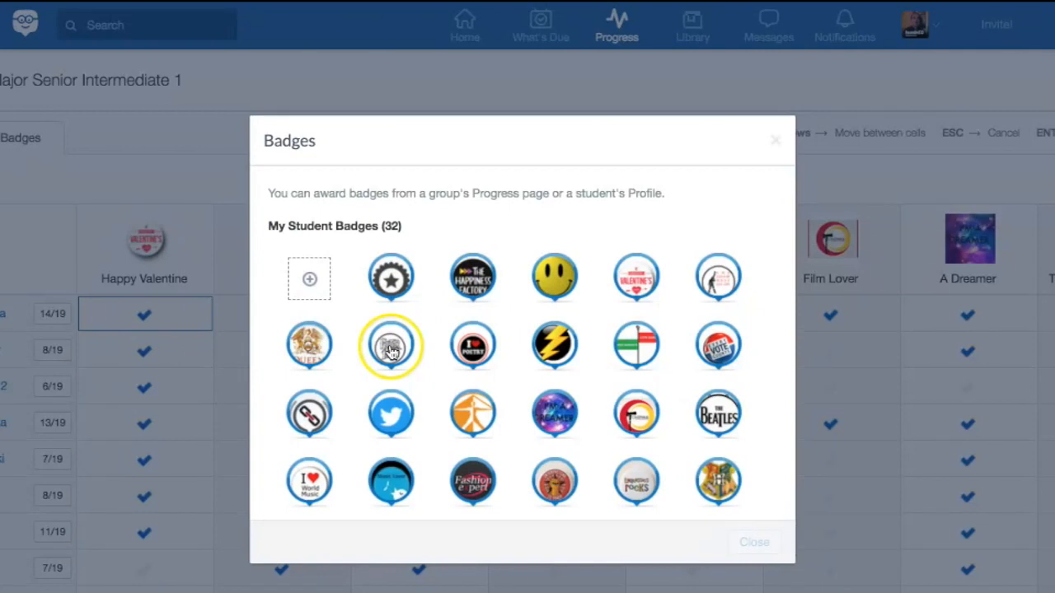
pyautogui.click(637, 280)
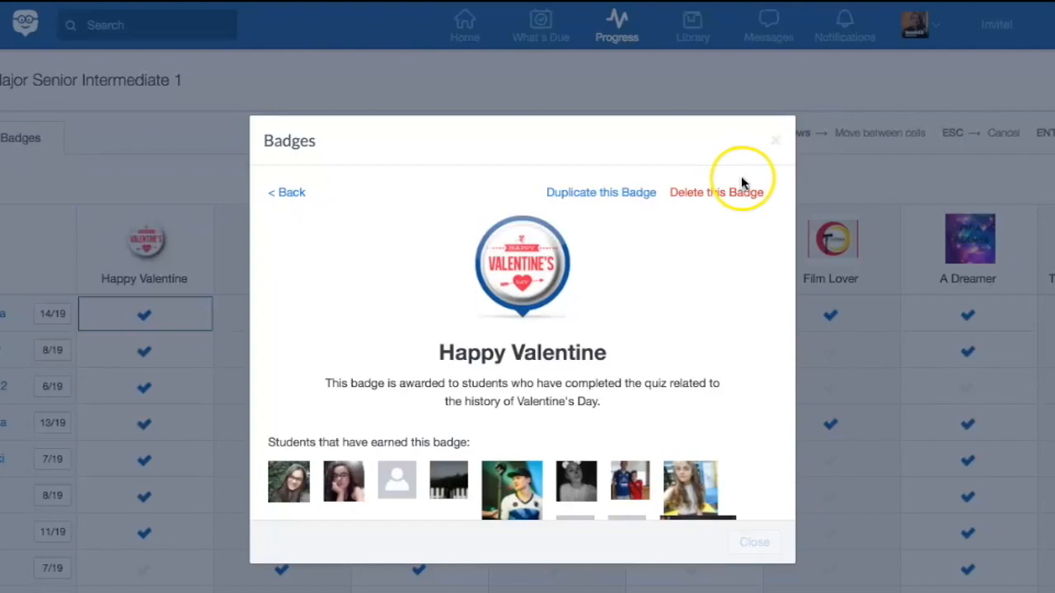
pyautogui.click(777, 140)
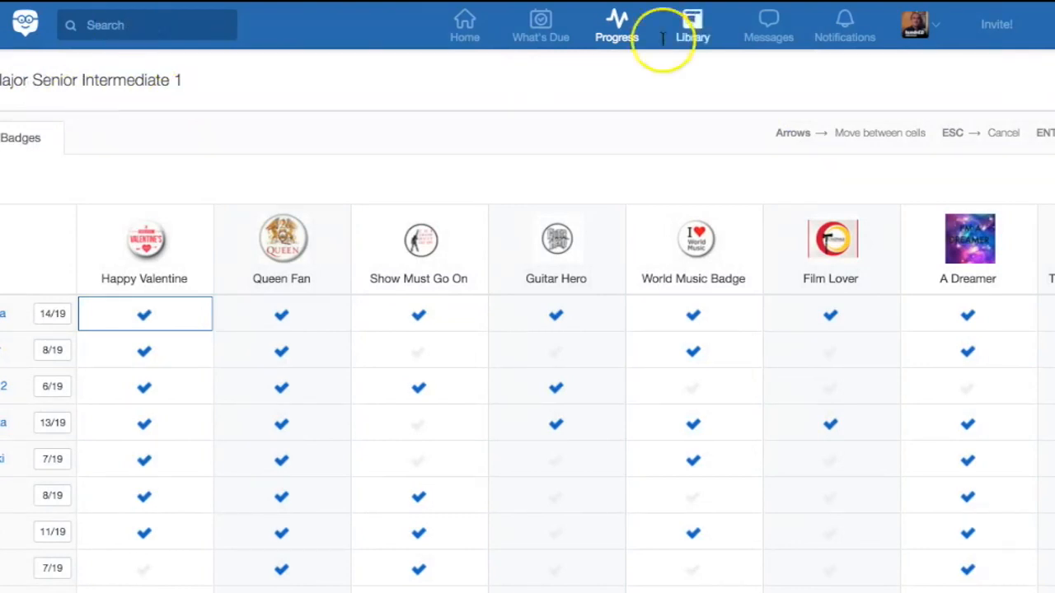
# Step: Open the Library and review the kinds of items that can be added, dismissing the list without creating anything
pyautogui.click(699, 37)
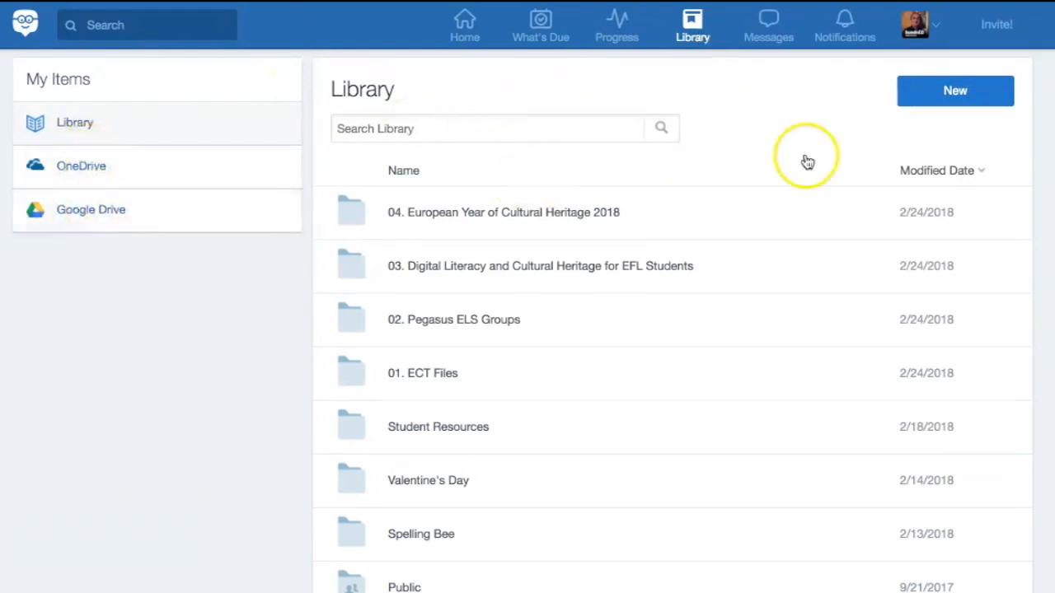
pyautogui.click(946, 105)
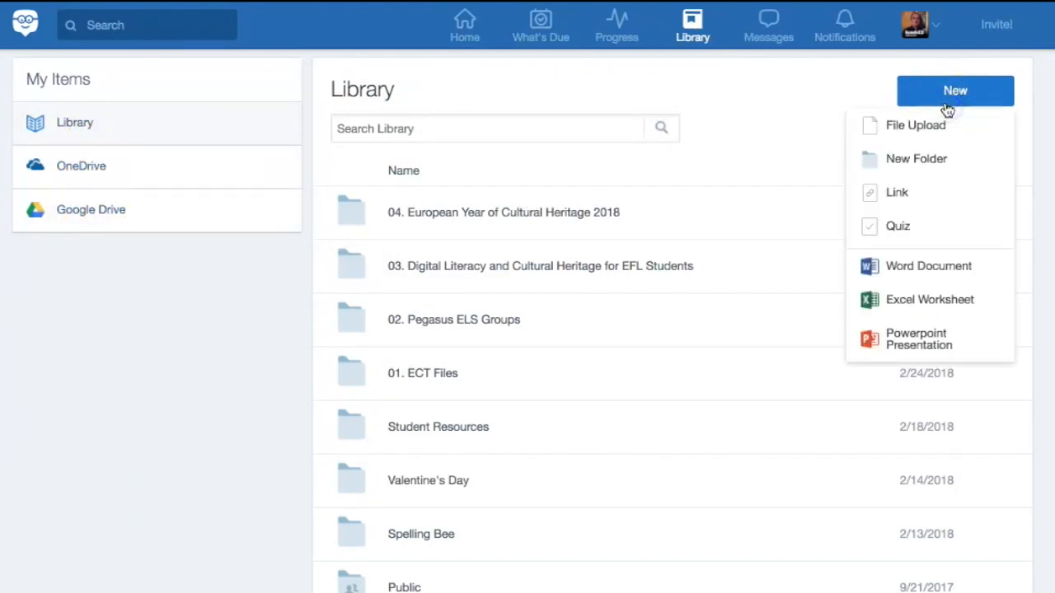
pyautogui.click(919, 164)
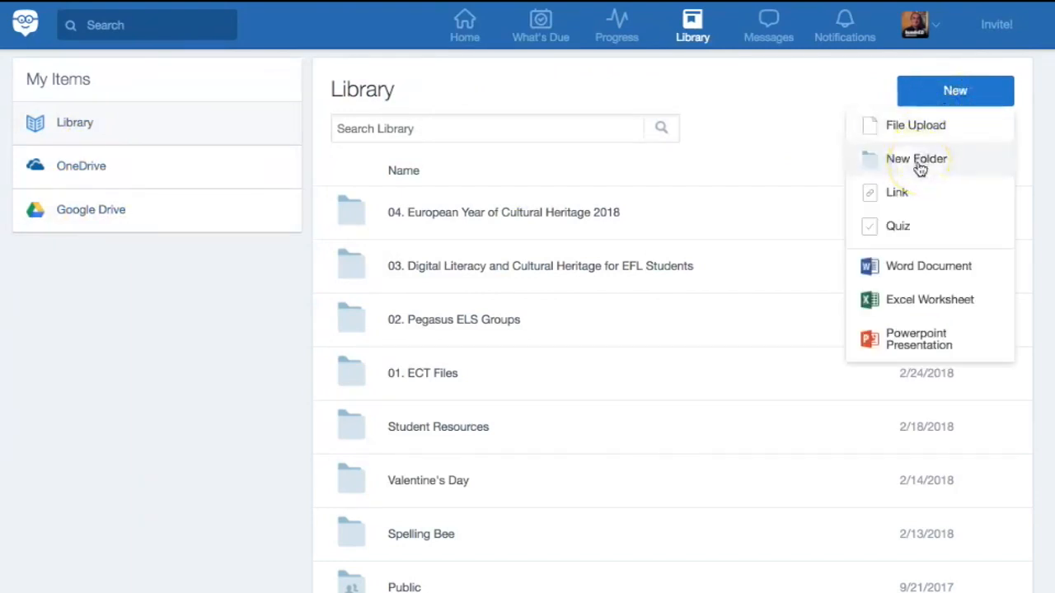
pyautogui.click(910, 191)
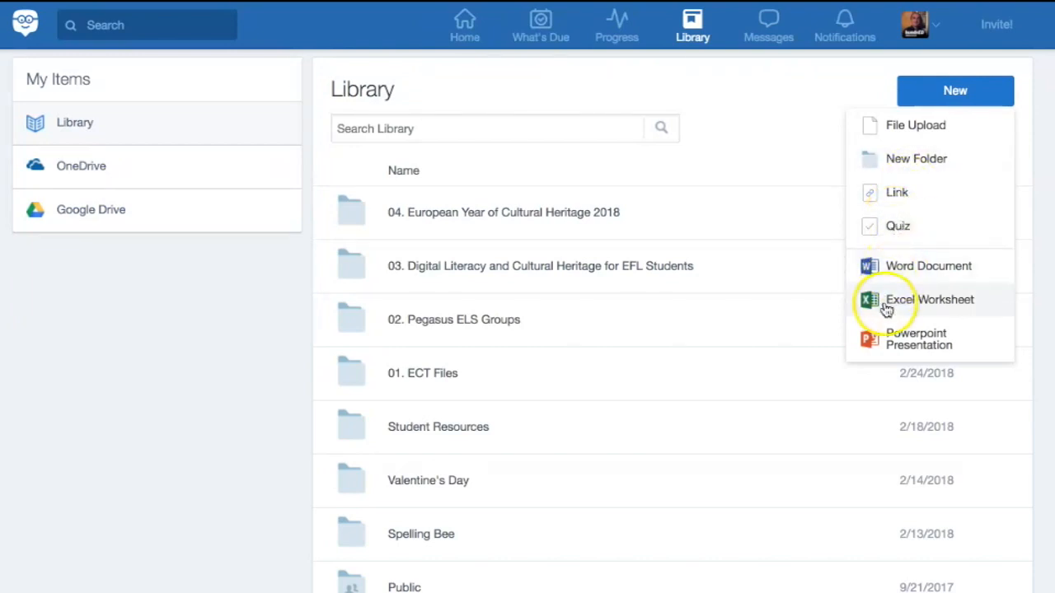
pyautogui.click(773, 134)
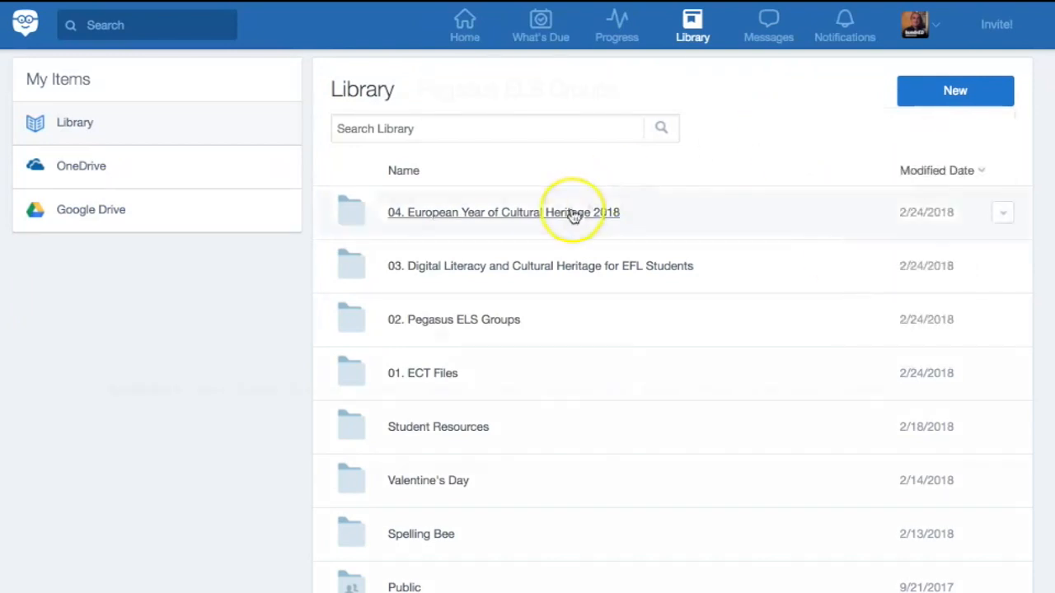
# Step: Open the 02. Pegasus ELS Groups folder and show the contents of its Major Senior Intermediate subfolder
pyautogui.click(452, 319)
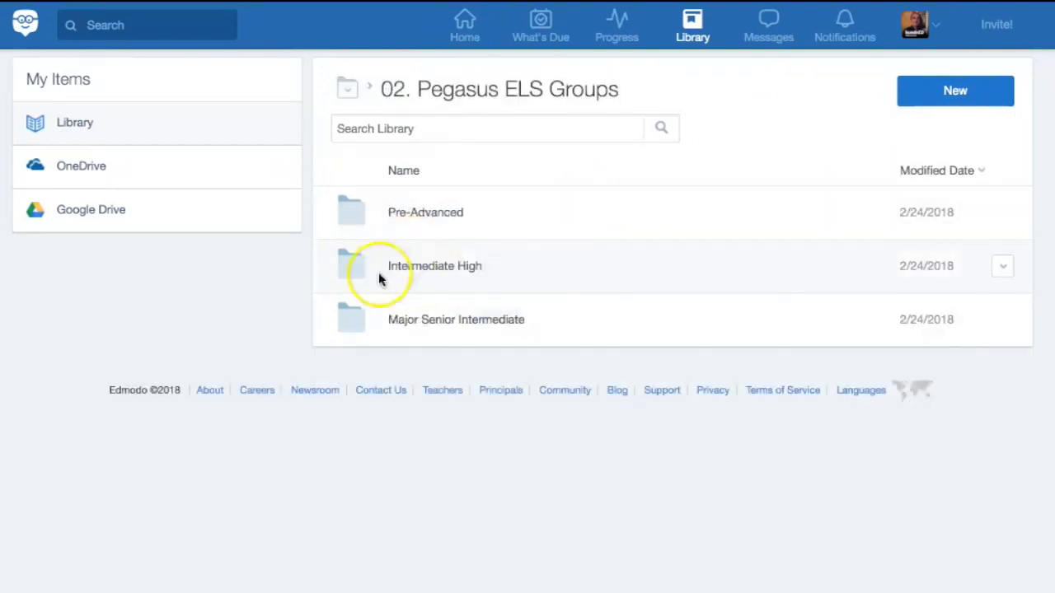
pyautogui.click(418, 323)
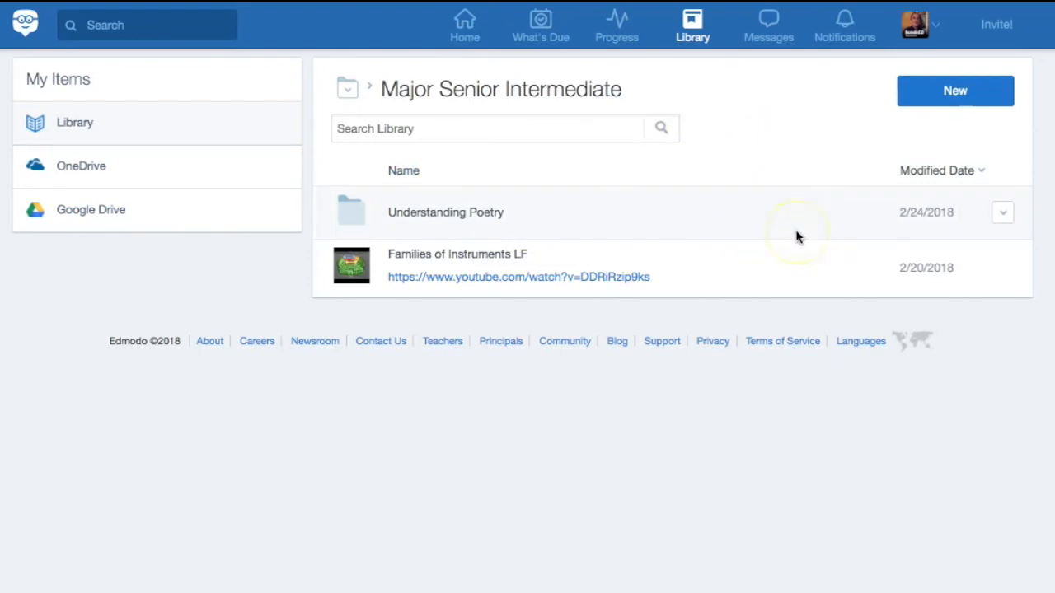
# Step: Open the message inbox and look through the list of conversations and the message entry field
pyautogui.click(760, 49)
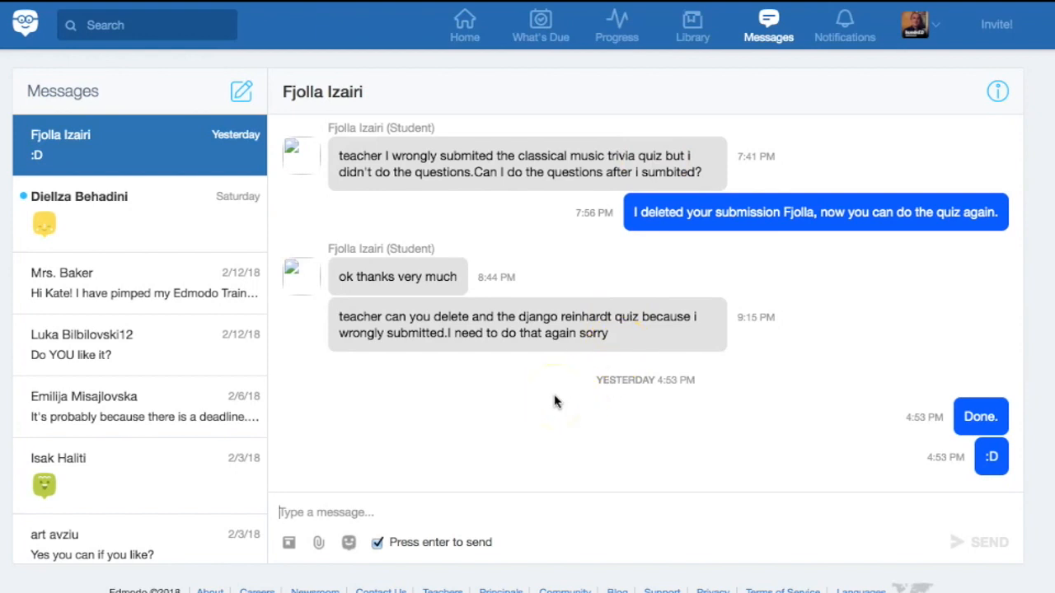
pyautogui.scroll(-5, 50, 280)
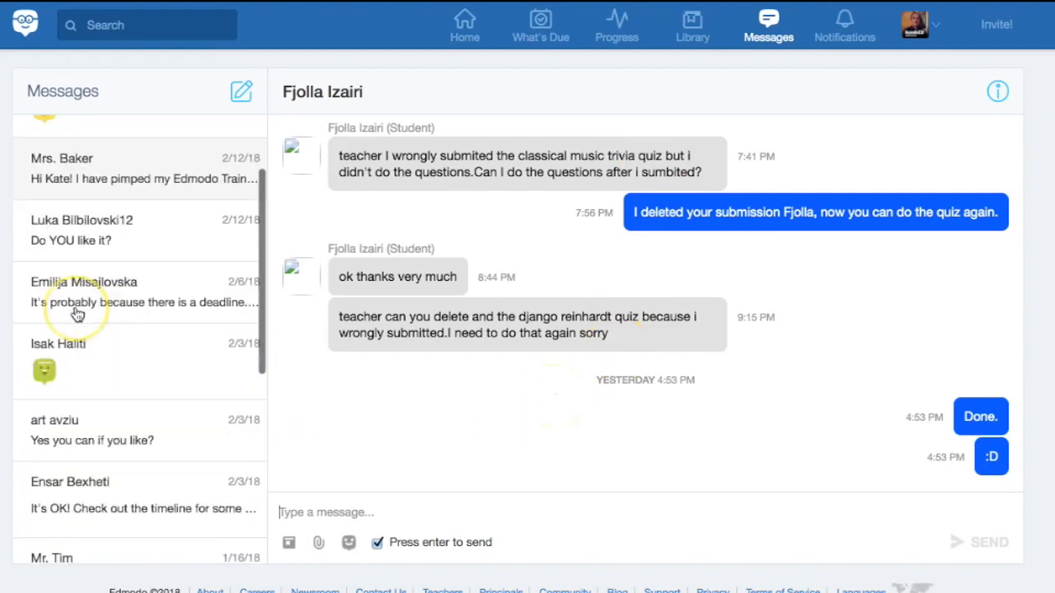
pyautogui.scroll(-3, 76, 314)
pyautogui.click(385, 503)
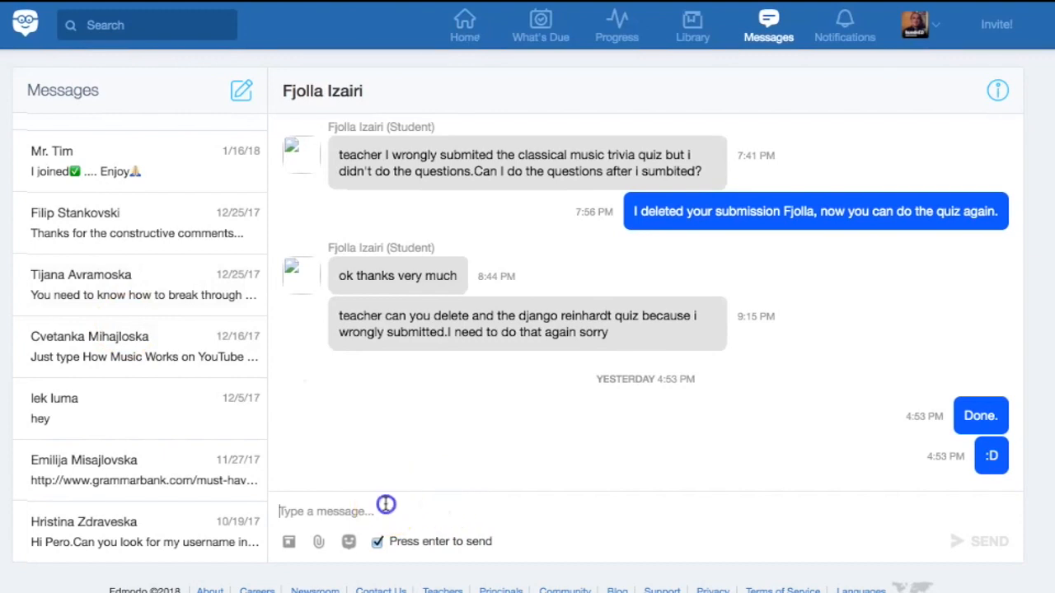
pyautogui.scroll(8, 136, 426)
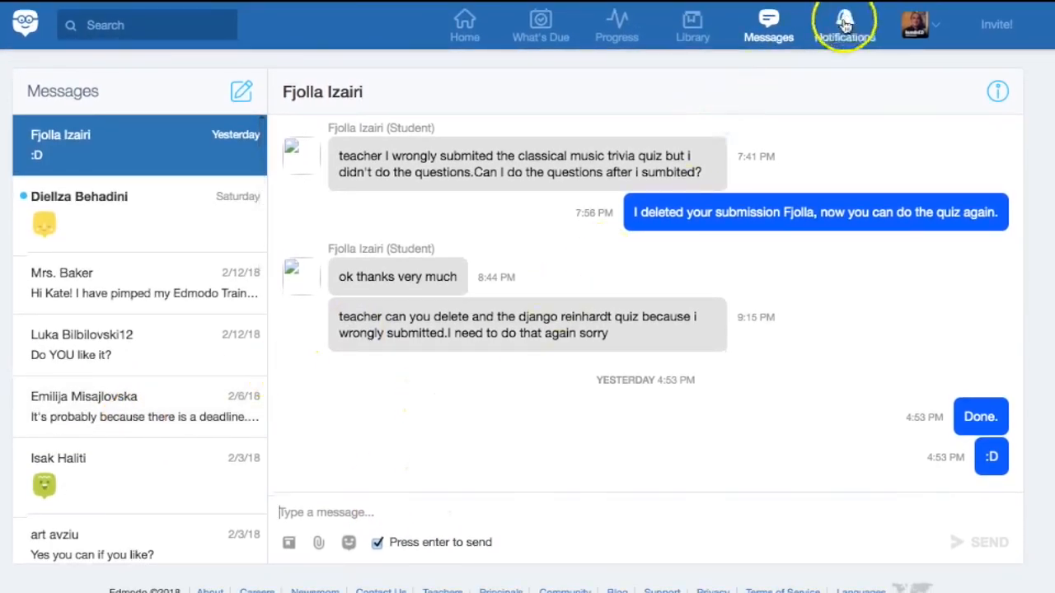
# Step: Show the notifications and look through the recent ones
pyautogui.click(843, 30)
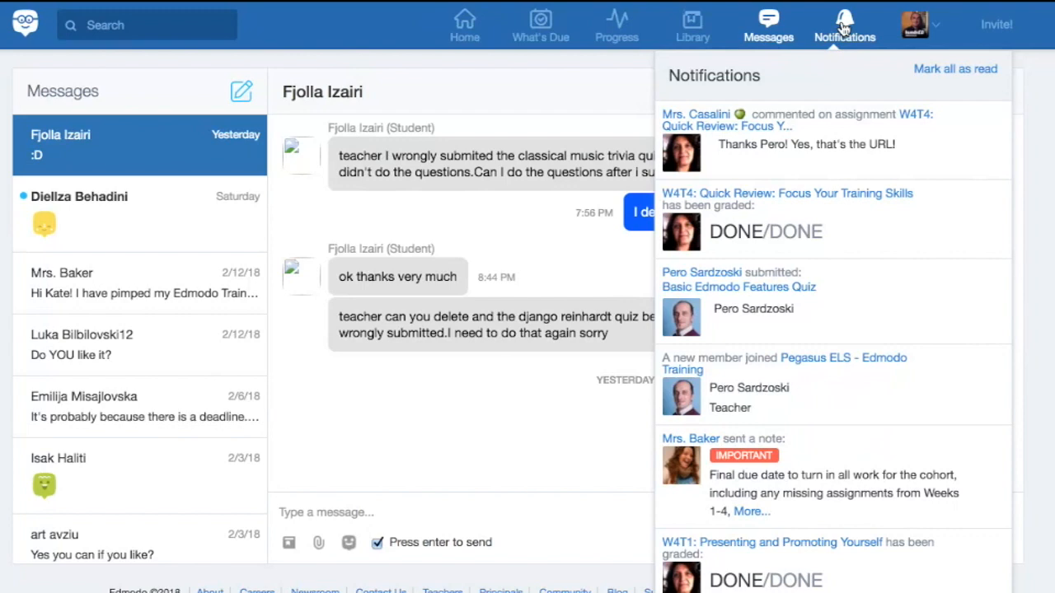
pyautogui.scroll(-10, 848, 228)
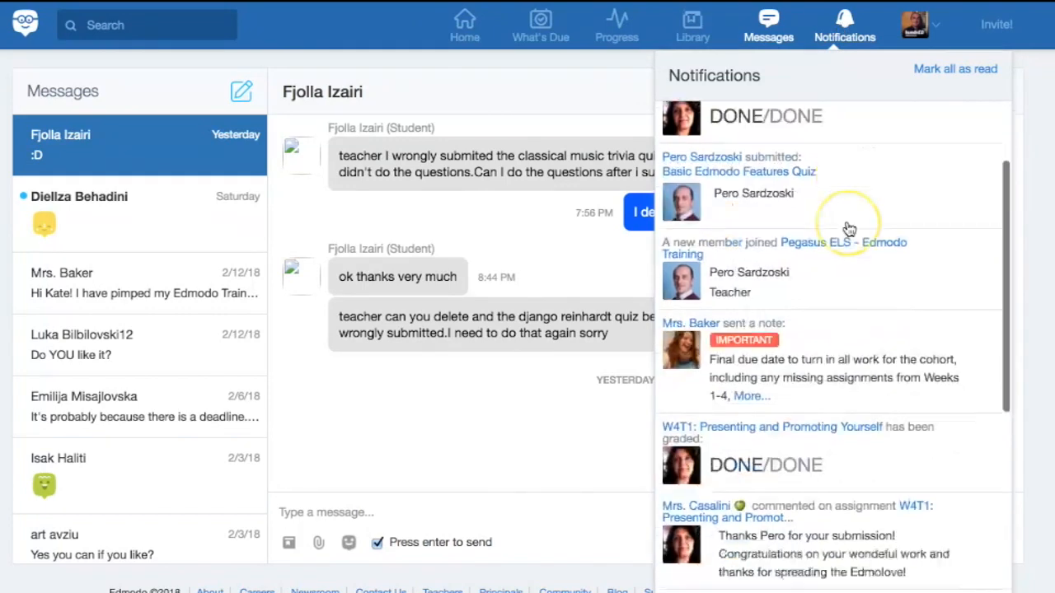
# Step: Open the teacher's own profile and review its About section, including professional experience, schedule, education, links and badges
pyautogui.click(921, 27)
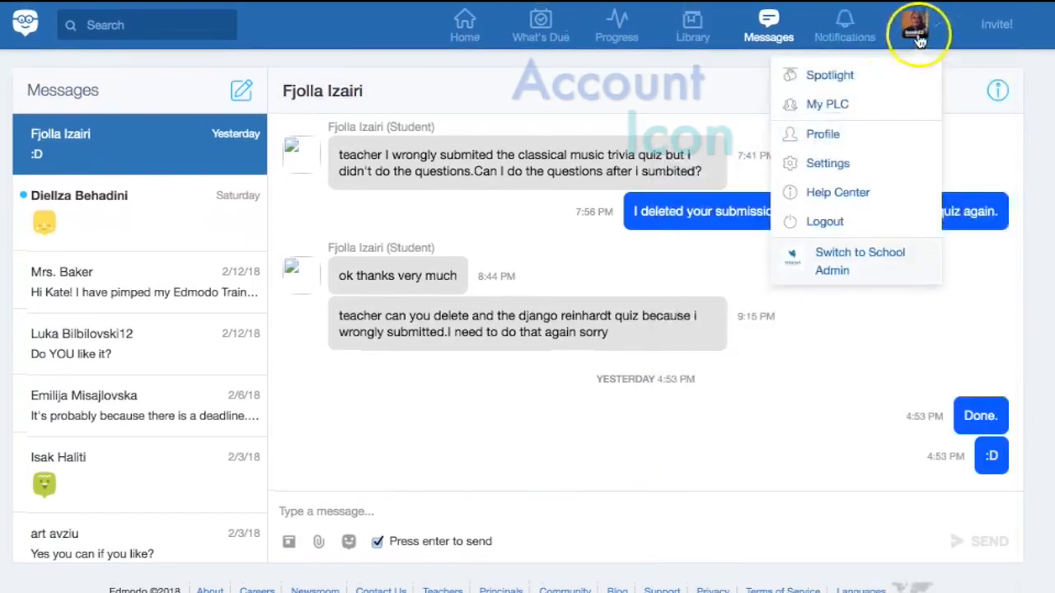
pyautogui.click(813, 138)
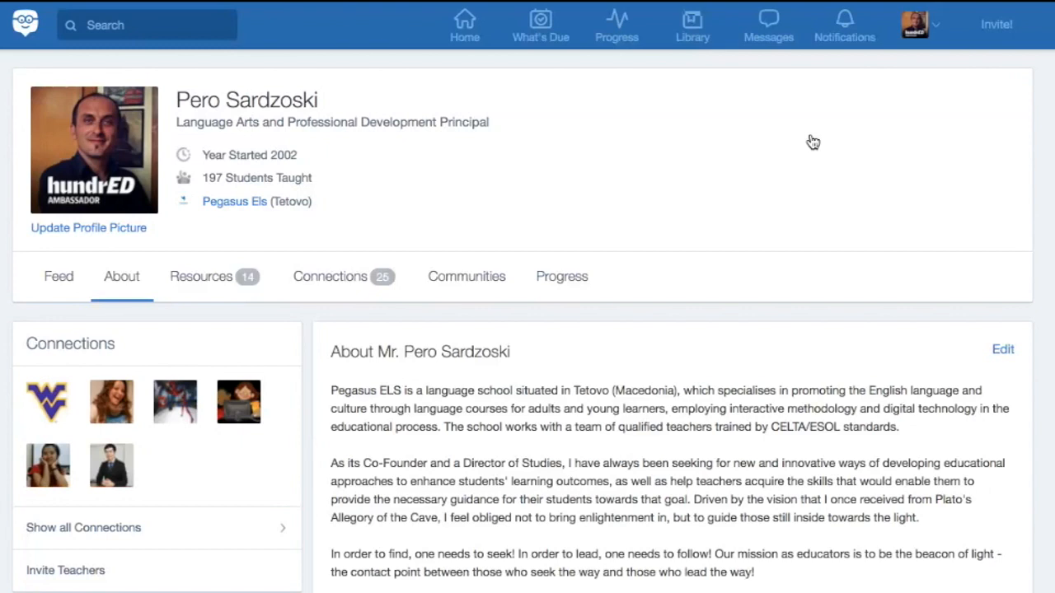
pyautogui.scroll(-3, 813, 143)
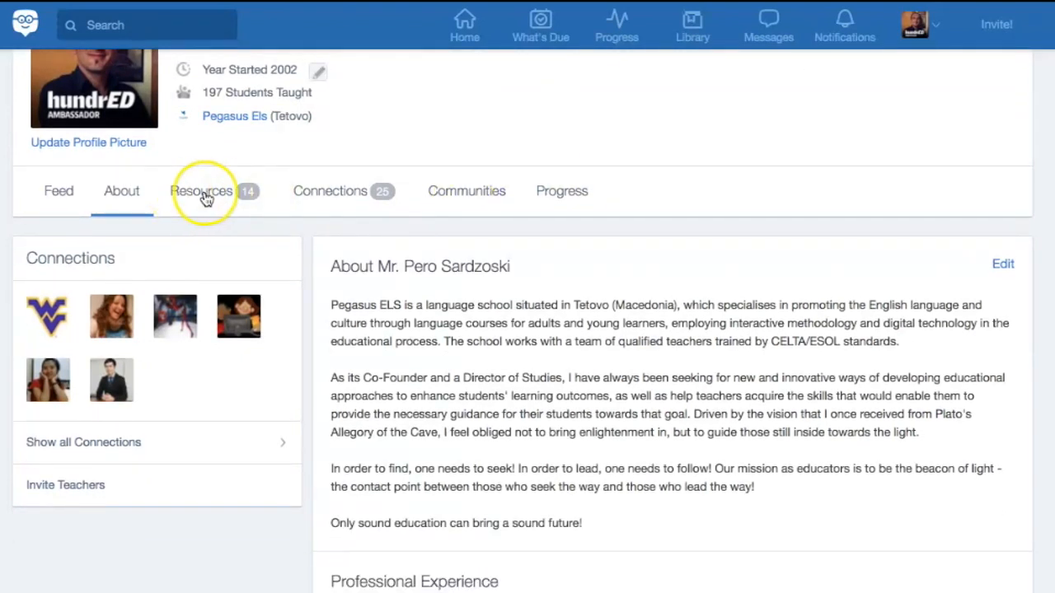
pyautogui.scroll(-5, 412, 271)
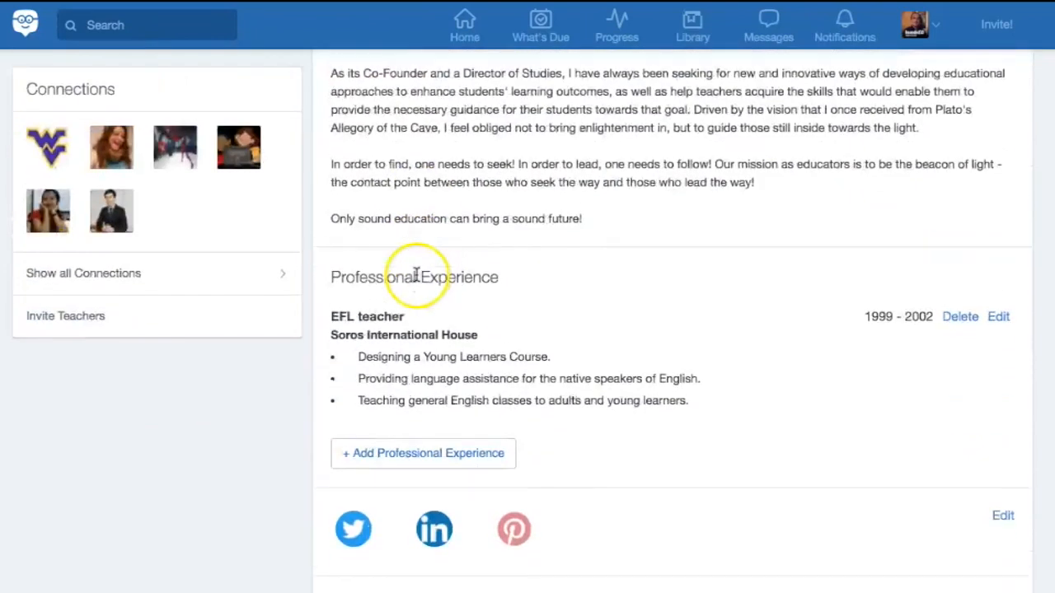
pyautogui.scroll(-8, 493, 326)
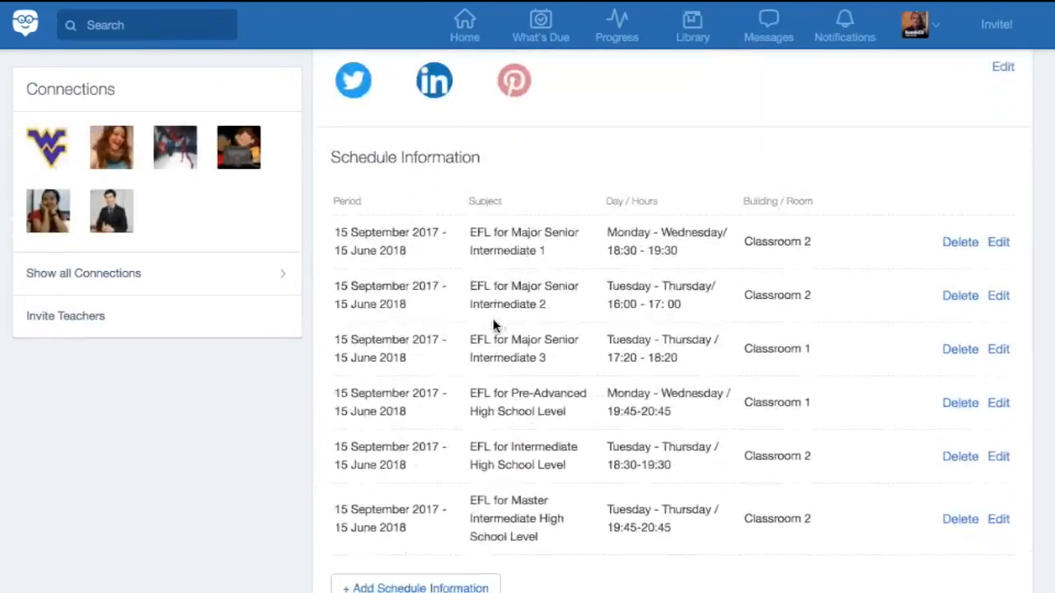
pyautogui.scroll(-8, 493, 326)
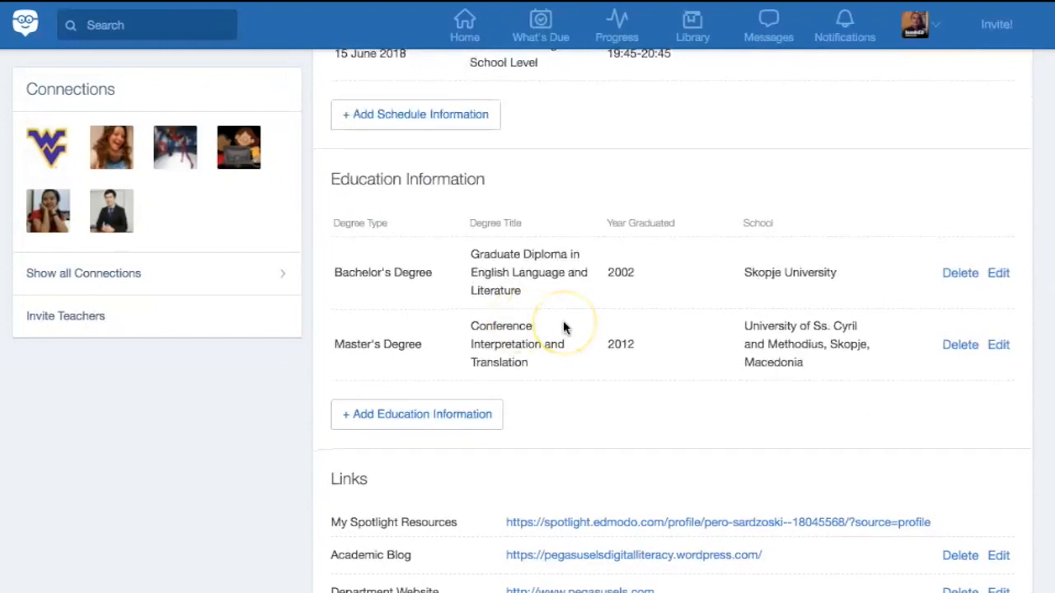
pyautogui.scroll(-5, 564, 327)
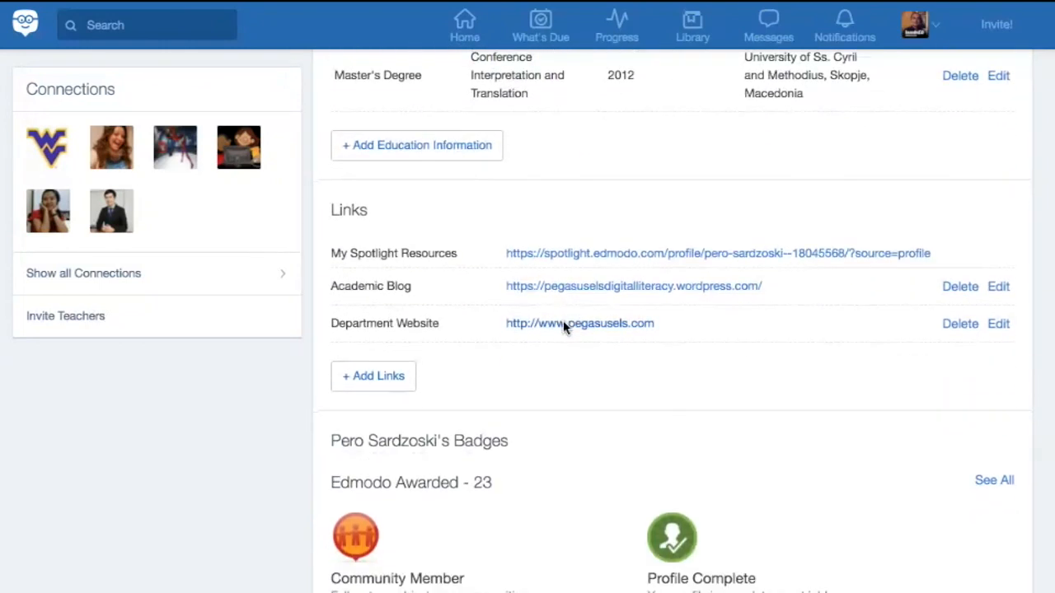
pyautogui.scroll(-5, 639, 337)
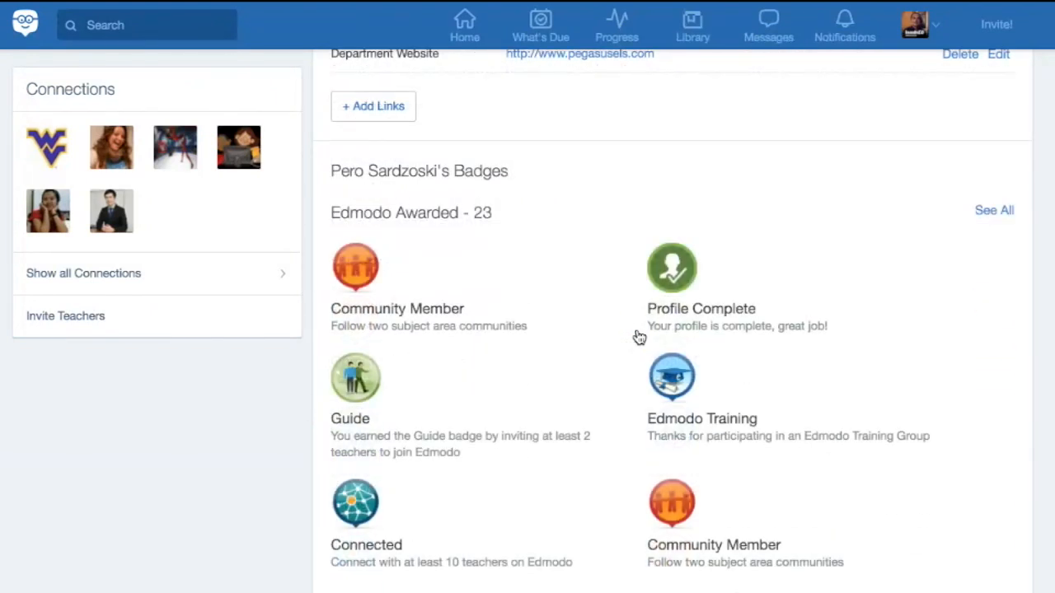
pyautogui.scroll(-6, 640, 337)
pyautogui.scroll(15, 640, 337)
pyautogui.scroll(12, 639, 337)
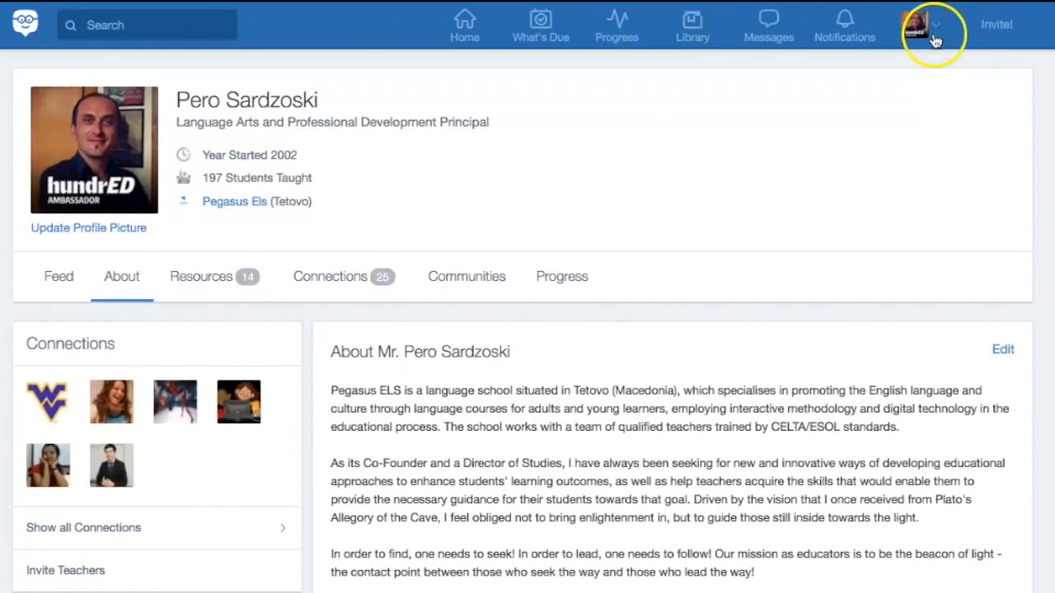
# Step: Go to Edmodo Spotlight and browse the resources under Editors' Spotlight and Recent Activity
pyautogui.click(933, 38)
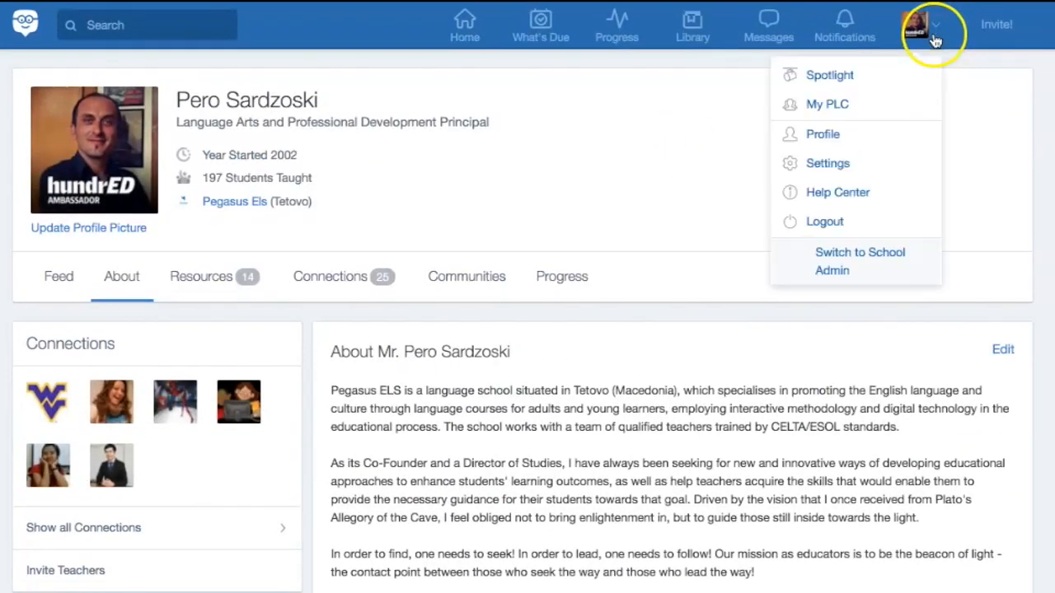
pyautogui.click(855, 80)
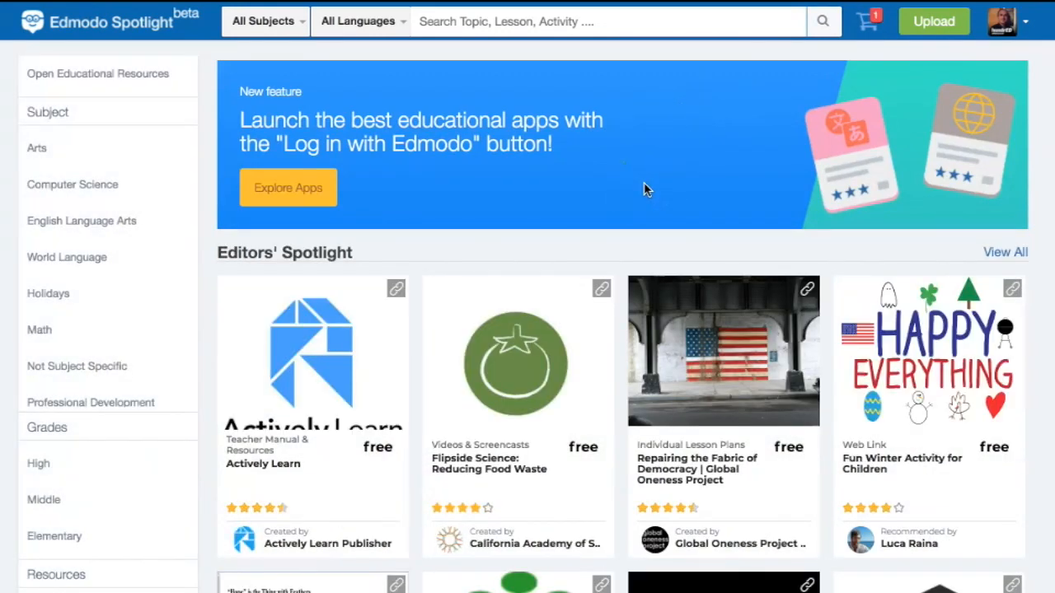
pyautogui.scroll(-2, 648, 224)
pyautogui.scroll(-2, 649, 224)
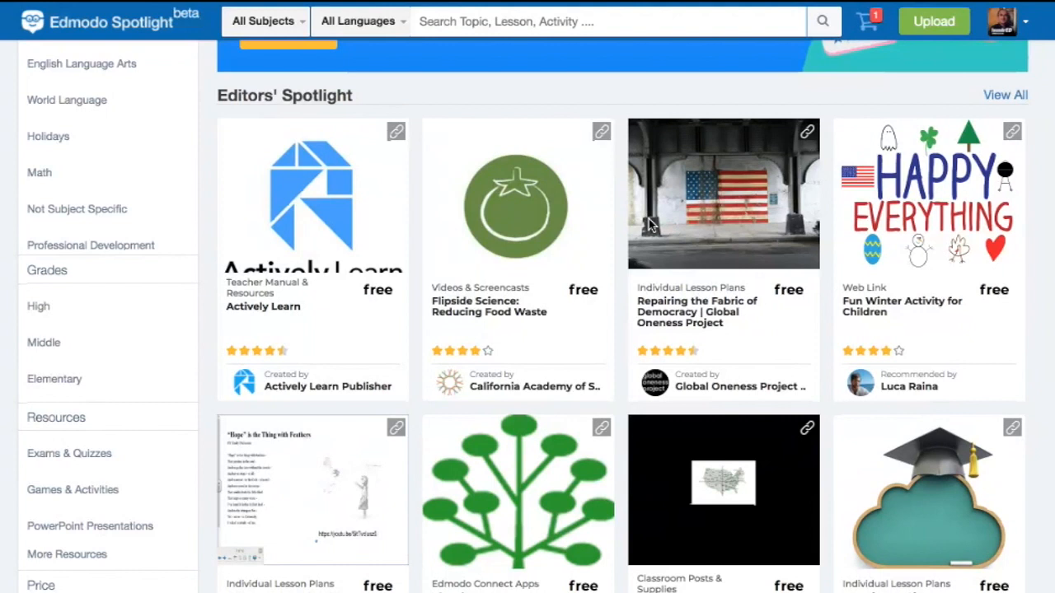
pyautogui.scroll(-1, 649, 224)
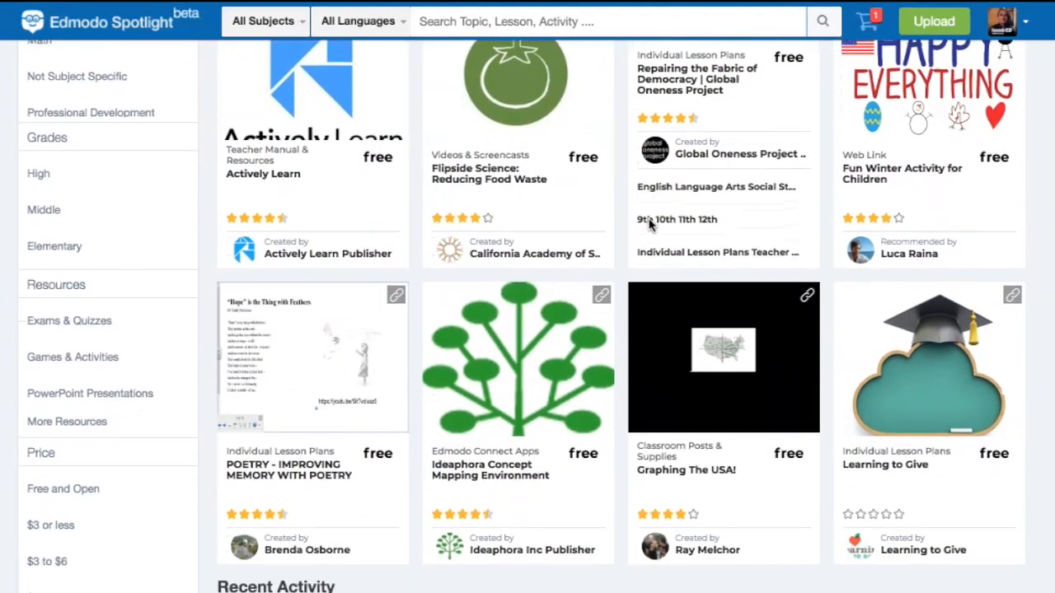
pyautogui.scroll(-2, 649, 224)
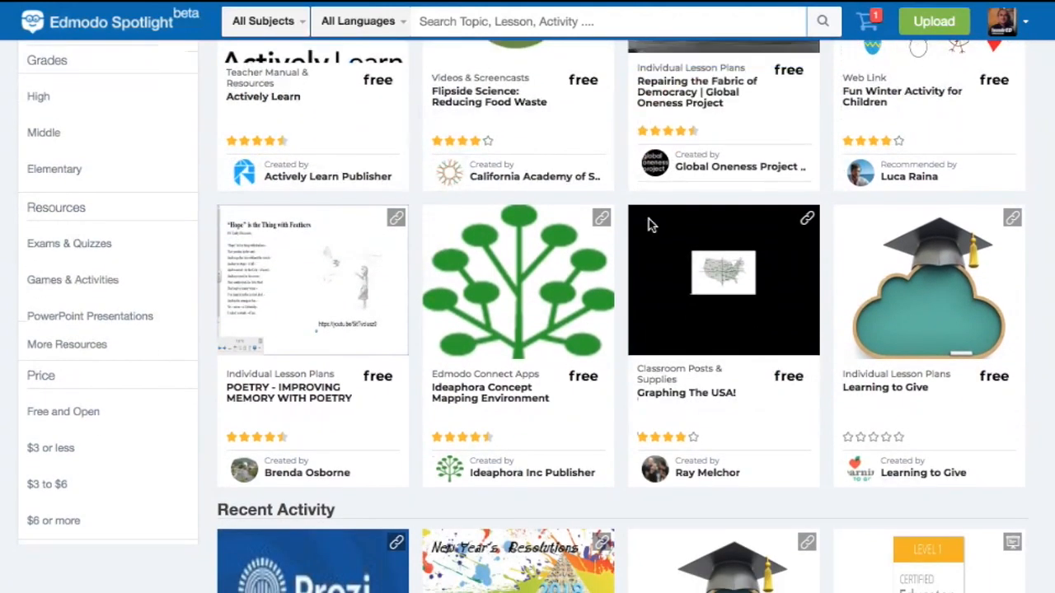
pyautogui.scroll(-1, 648, 224)
pyautogui.scroll(-1, 649, 224)
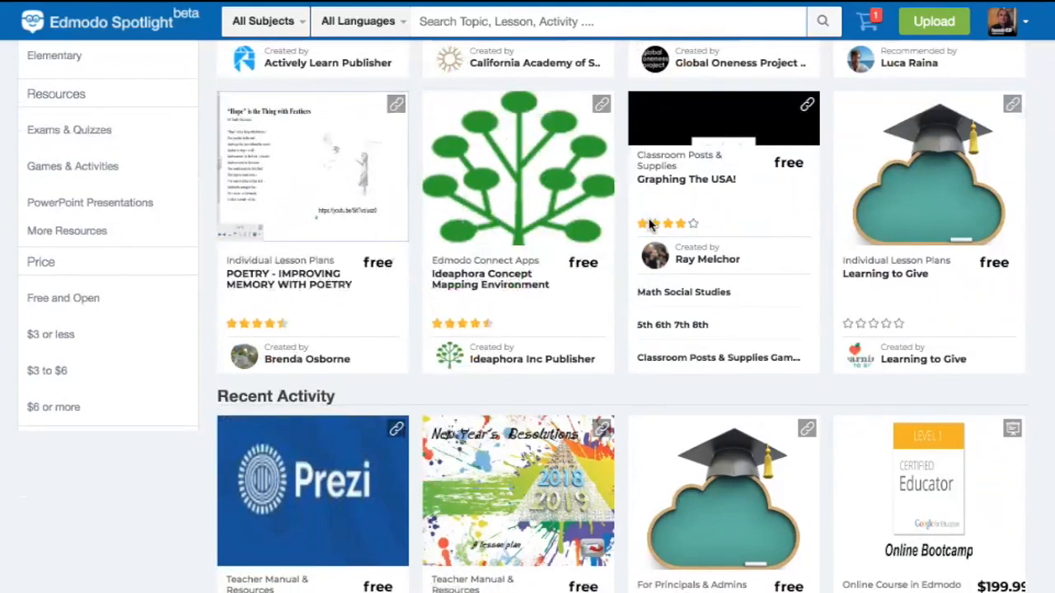
pyautogui.scroll(-1, 650, 227)
pyautogui.scroll(10, 651, 226)
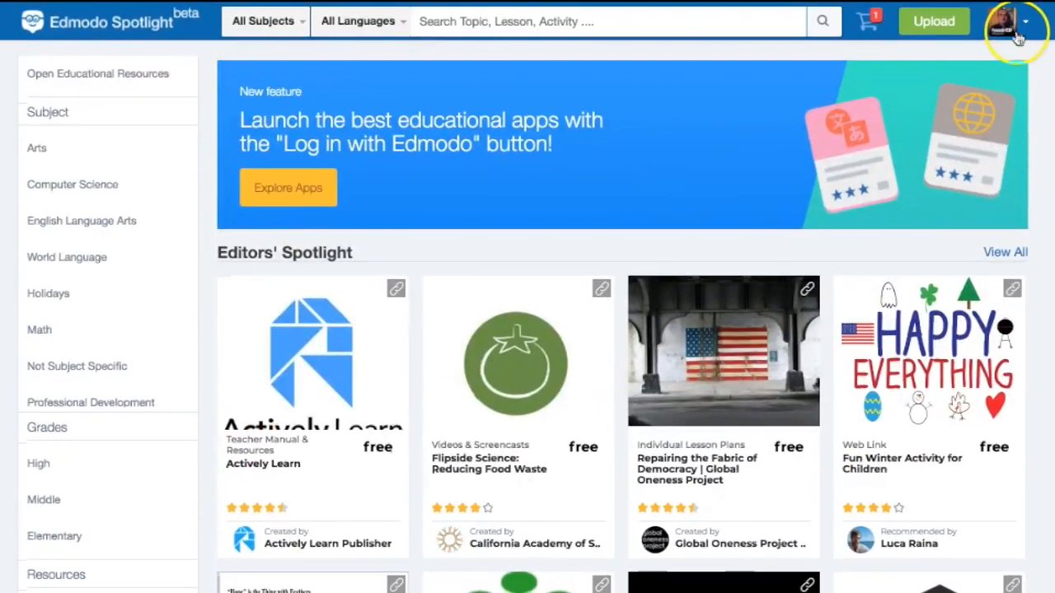
# Step: Leave Edmodo Spotlight for the Edmodo home page and open the teacher's own class under Classes
pyautogui.click(1019, 38)
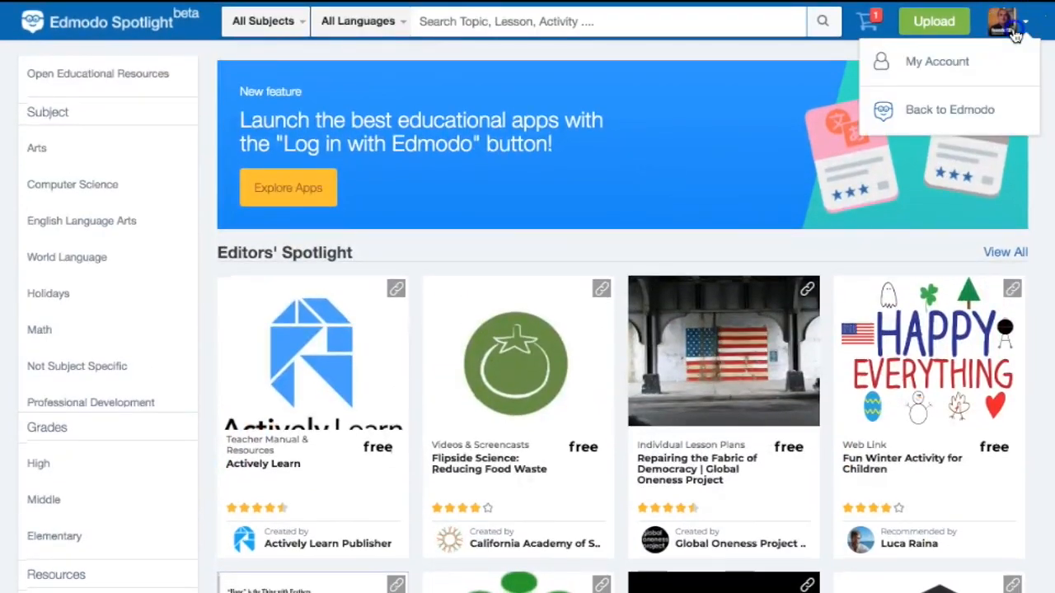
pyautogui.click(960, 71)
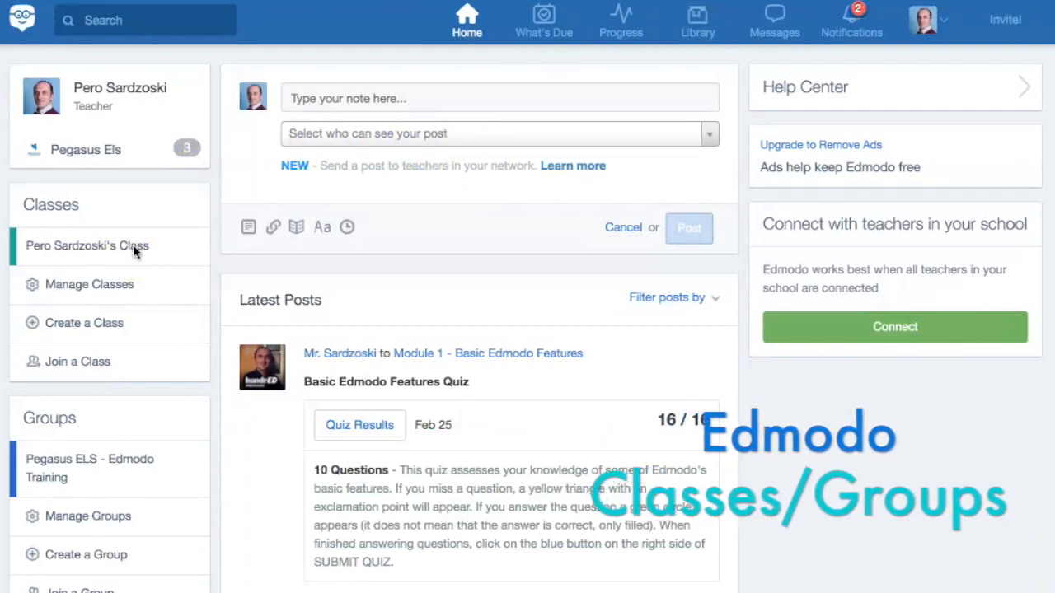
pyautogui.click(45, 249)
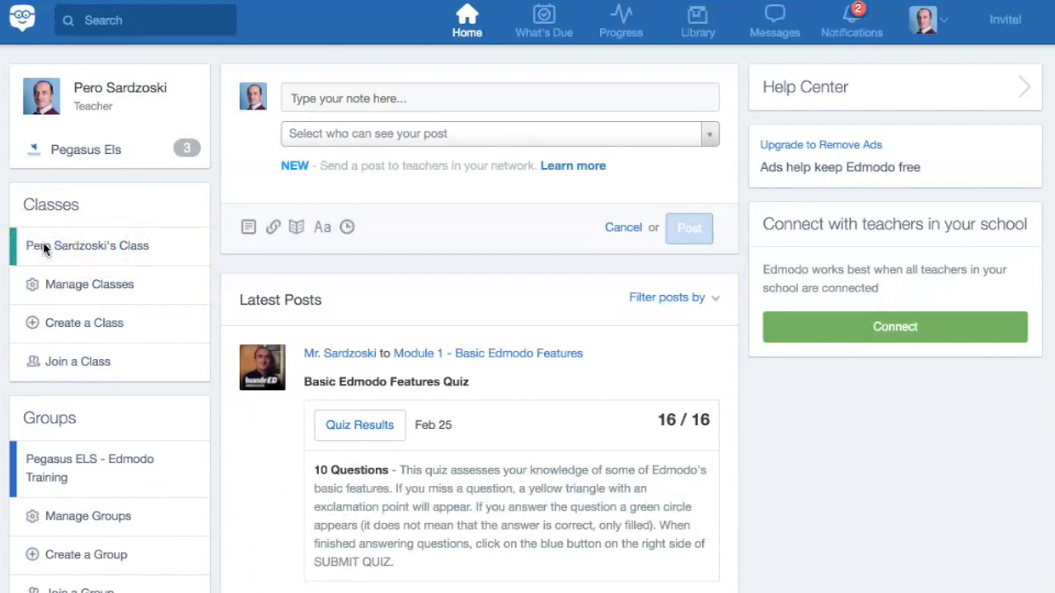
pyautogui.click(136, 248)
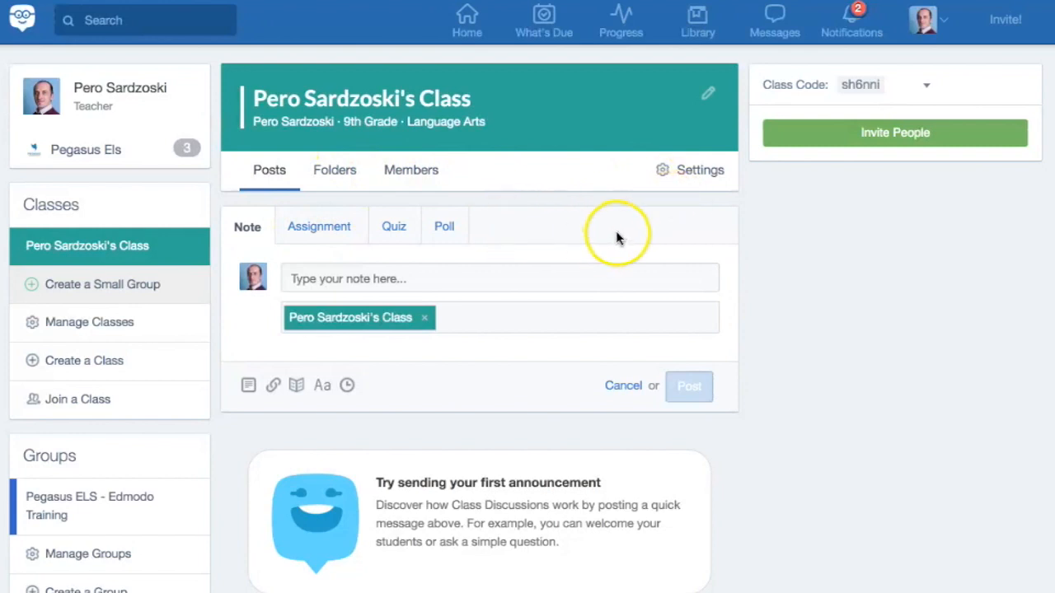
# Step: Open the class invitation options, look through the handout with instructions to join, and close the invitation
pyautogui.click(858, 146)
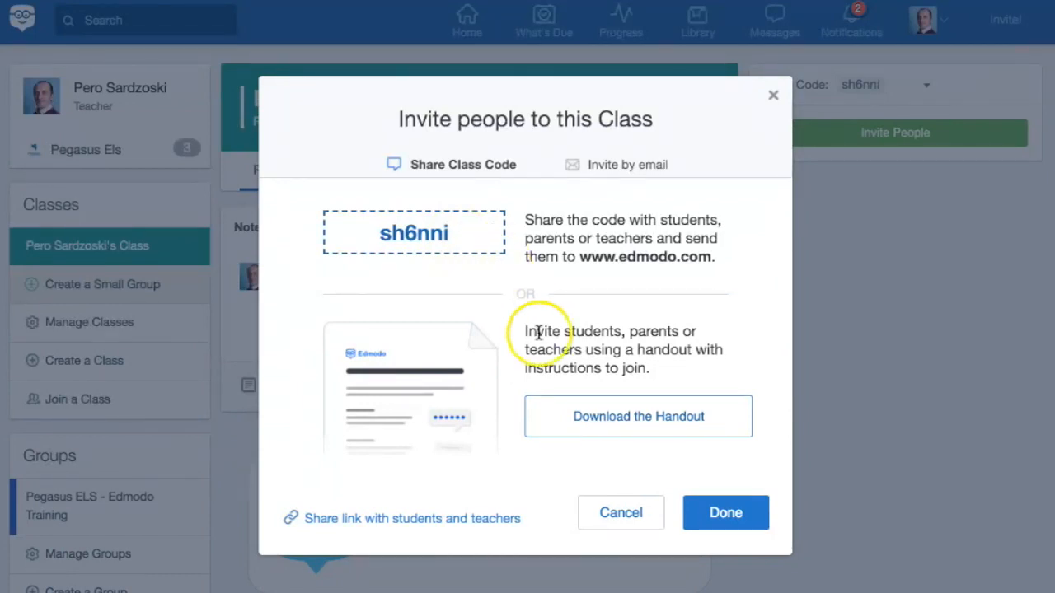
pyautogui.click(618, 419)
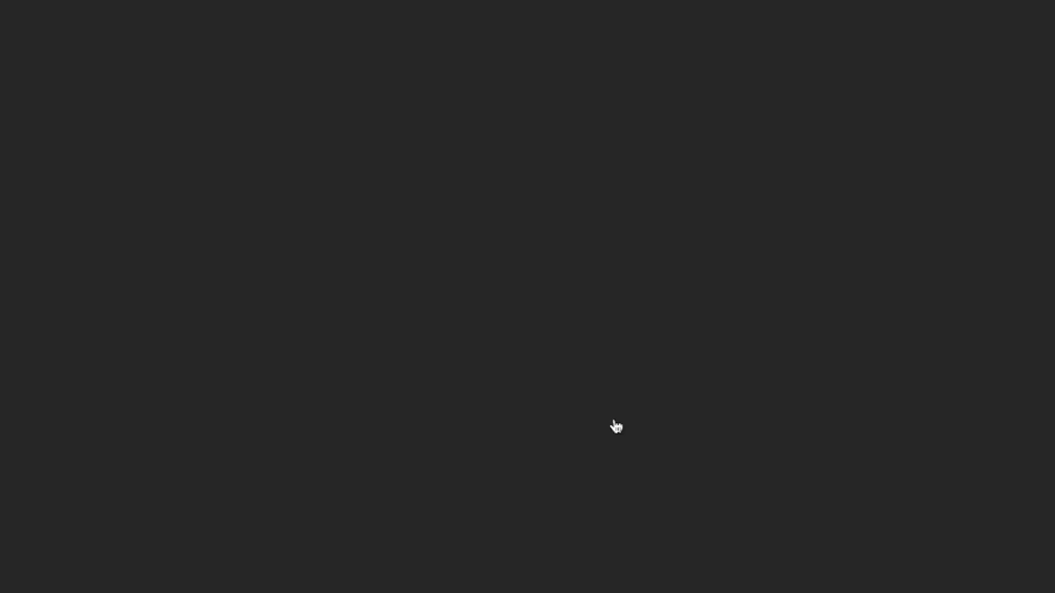
pyautogui.scroll(-1, 616, 427)
pyautogui.scroll(-2, 616, 427)
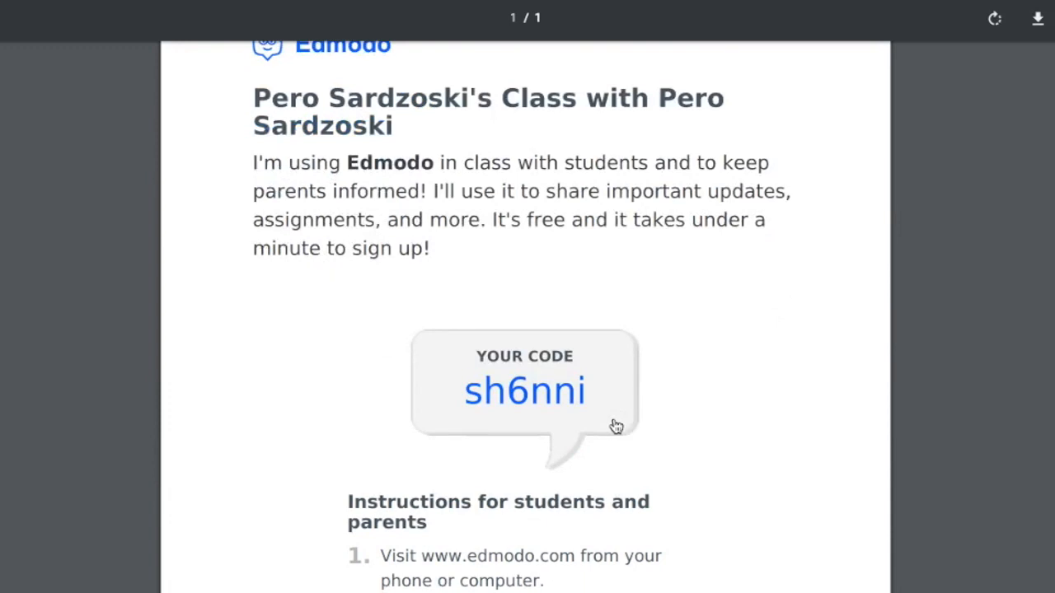
pyautogui.scroll(3, 616, 427)
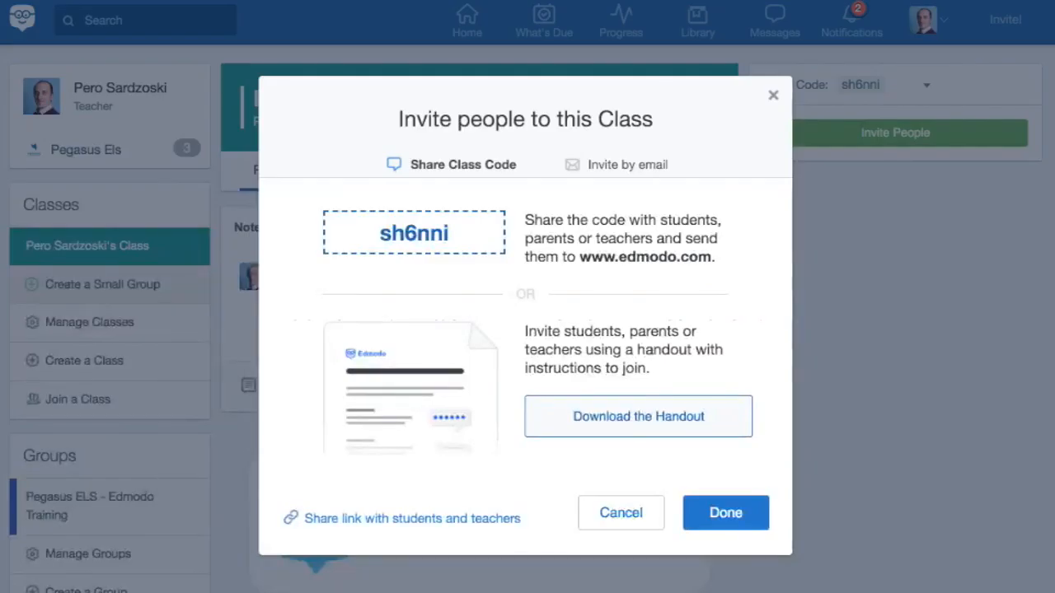
pyautogui.click(714, 514)
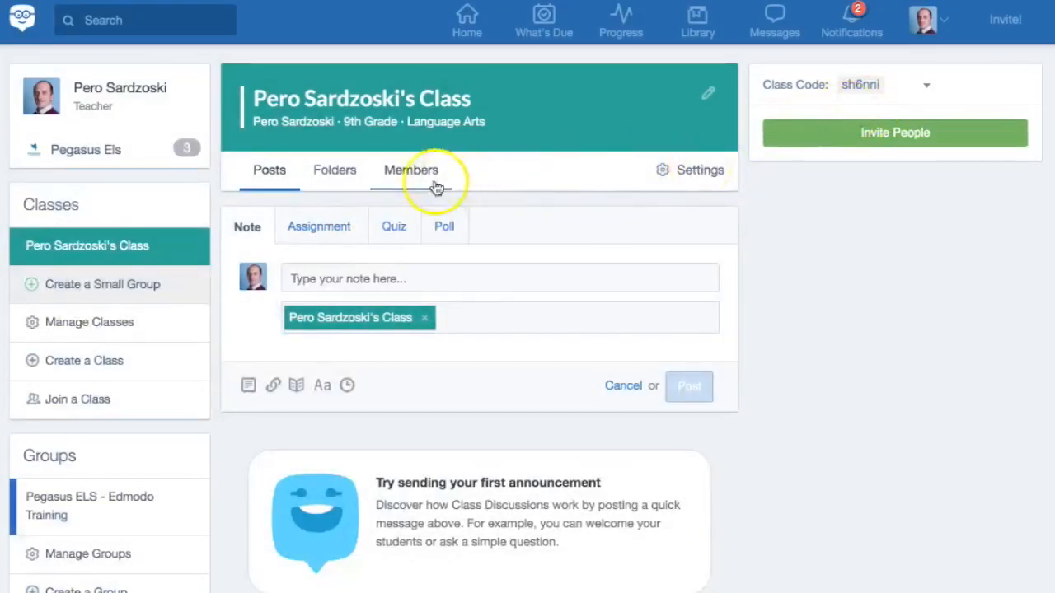
# Step: Lock the class code and unlock it again
pyautogui.click(927, 87)
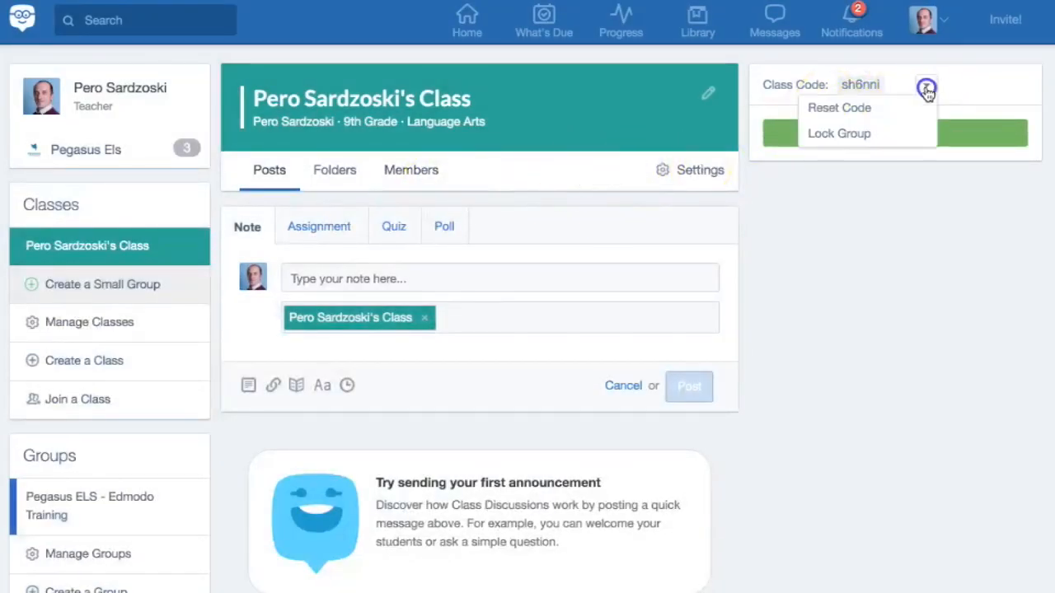
pyautogui.click(832, 133)
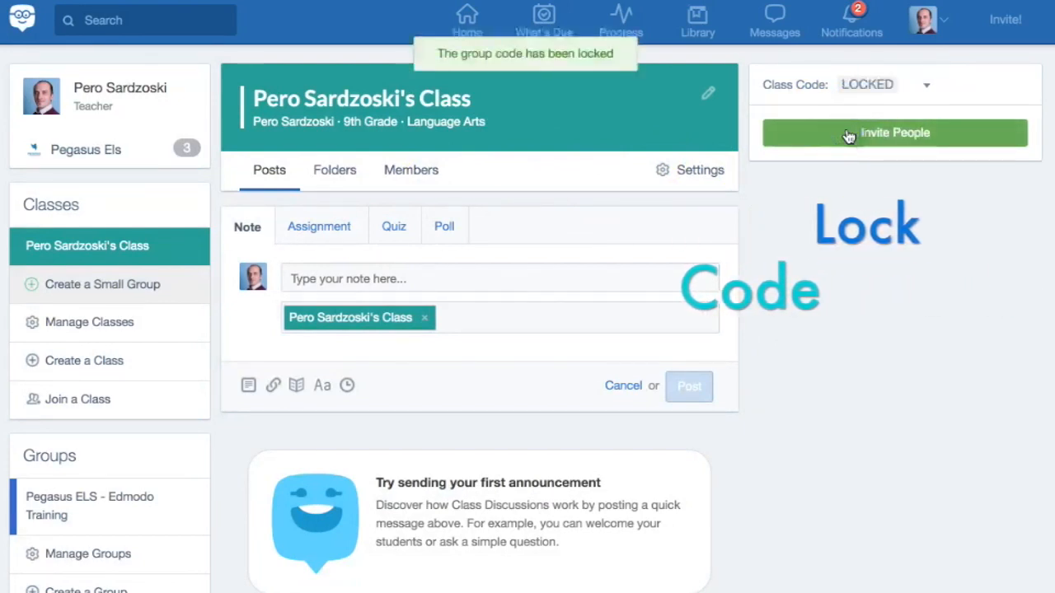
pyautogui.click(926, 89)
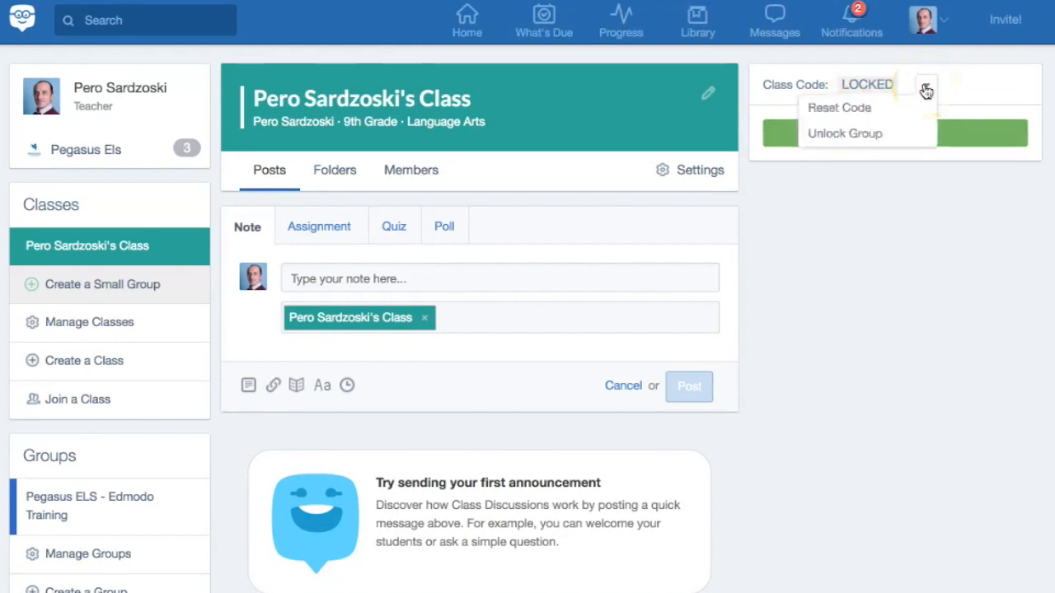
pyautogui.click(876, 135)
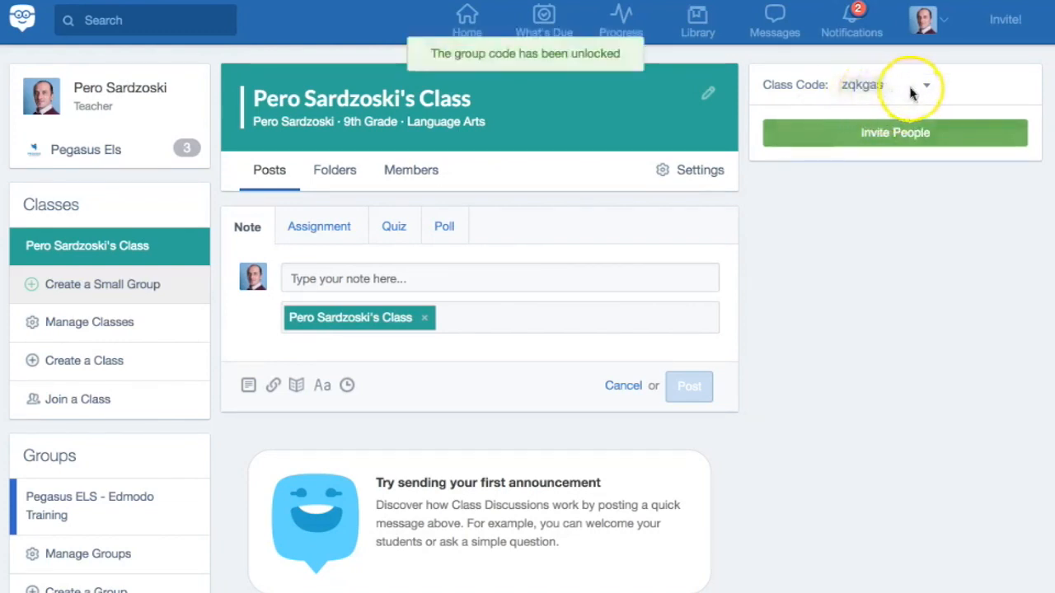
# Step: Look through the class's member list and its shared folders
pyautogui.click(390, 183)
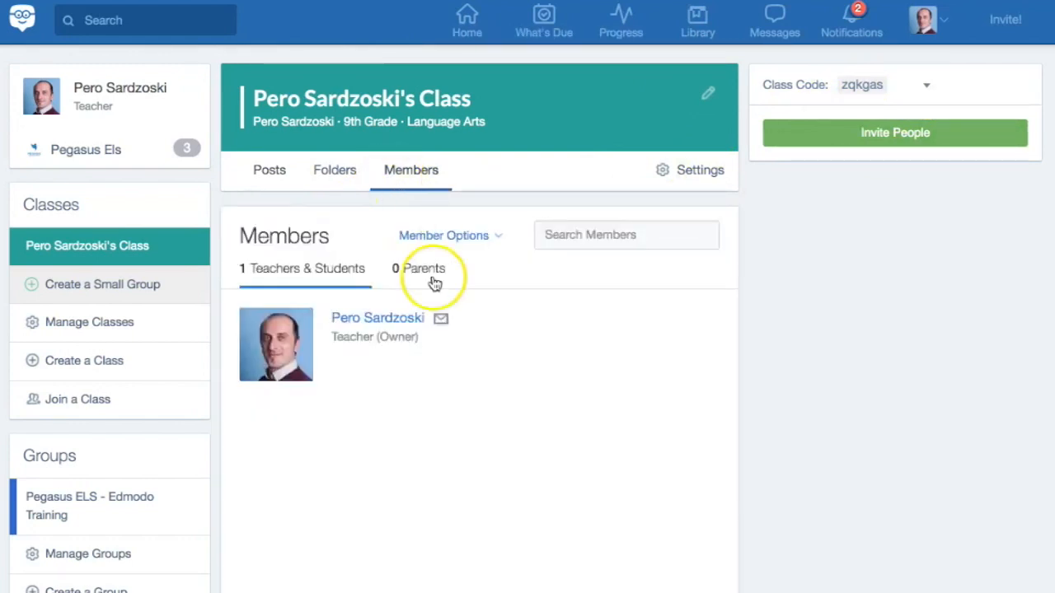
pyautogui.scroll(-2, 400, 365)
pyautogui.scroll(2, 398, 363)
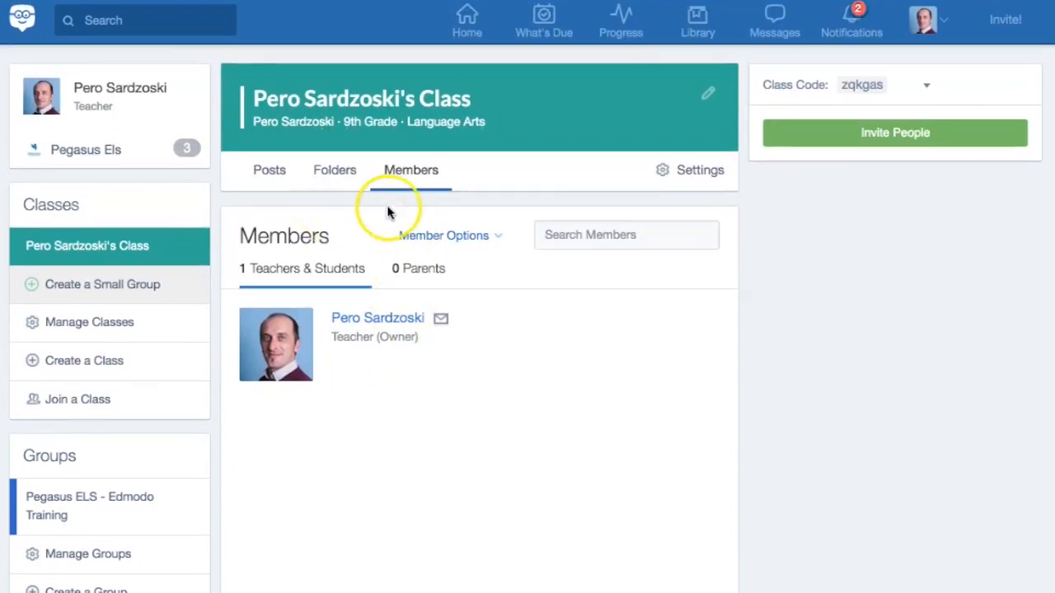
pyautogui.click(323, 173)
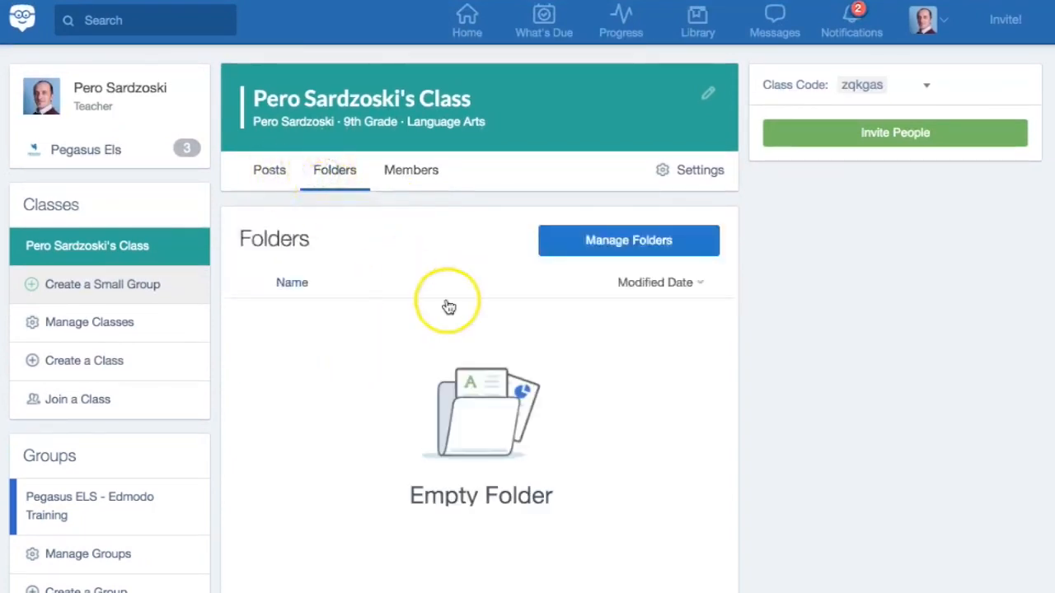
# Step: Return to the class posts and examine the note entry form, including its text formatting help
pyautogui.click(268, 173)
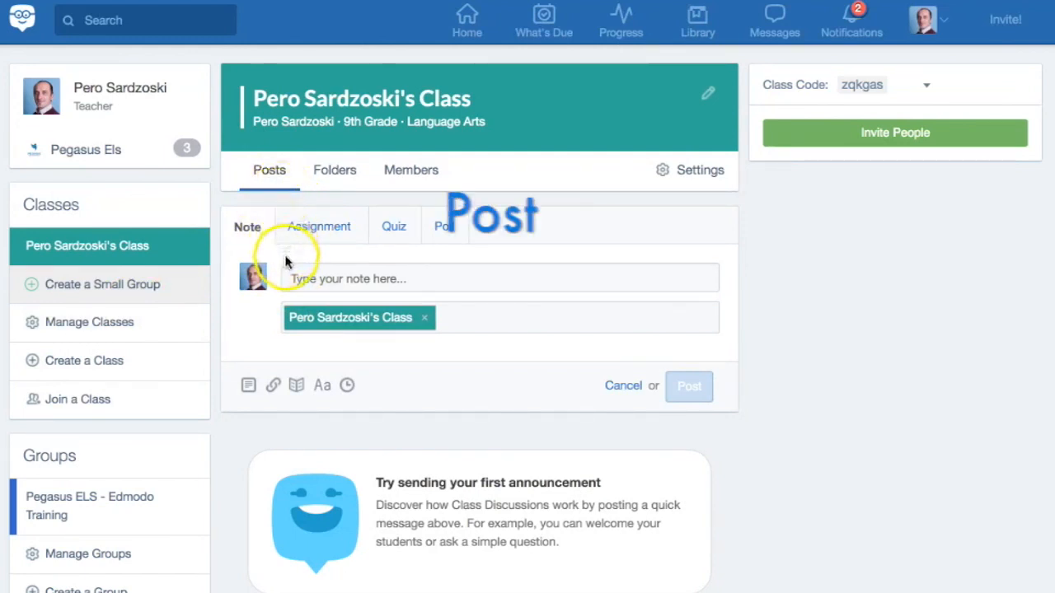
pyautogui.click(317, 279)
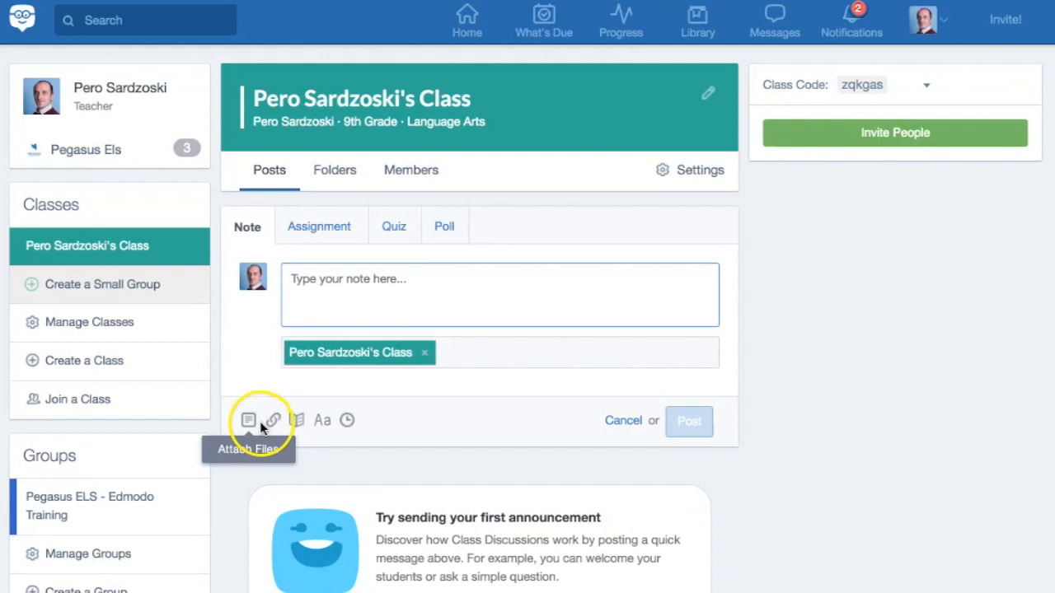
pyautogui.click(325, 422)
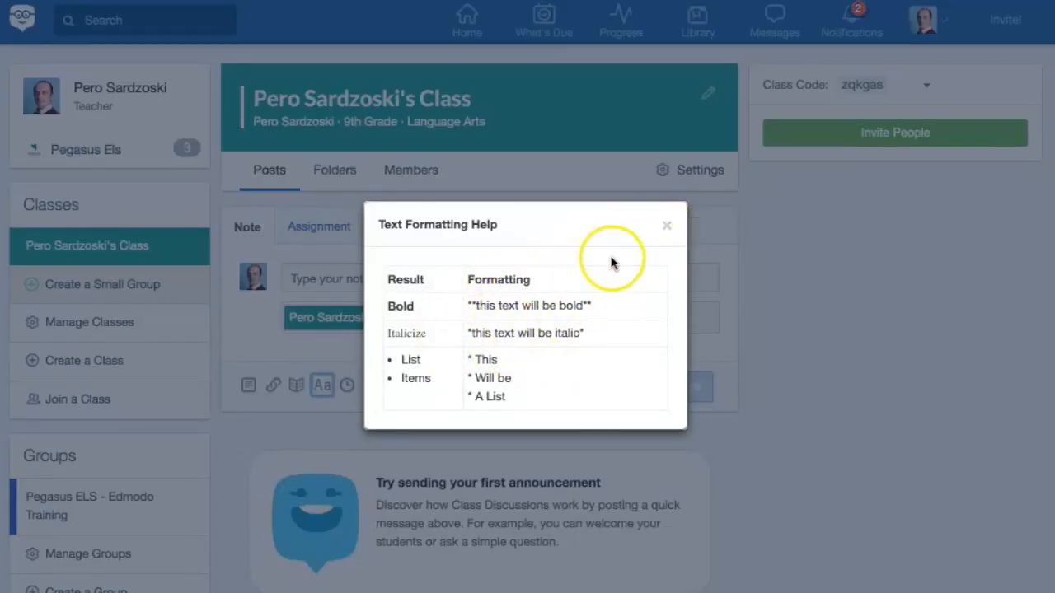
pyautogui.click(668, 228)
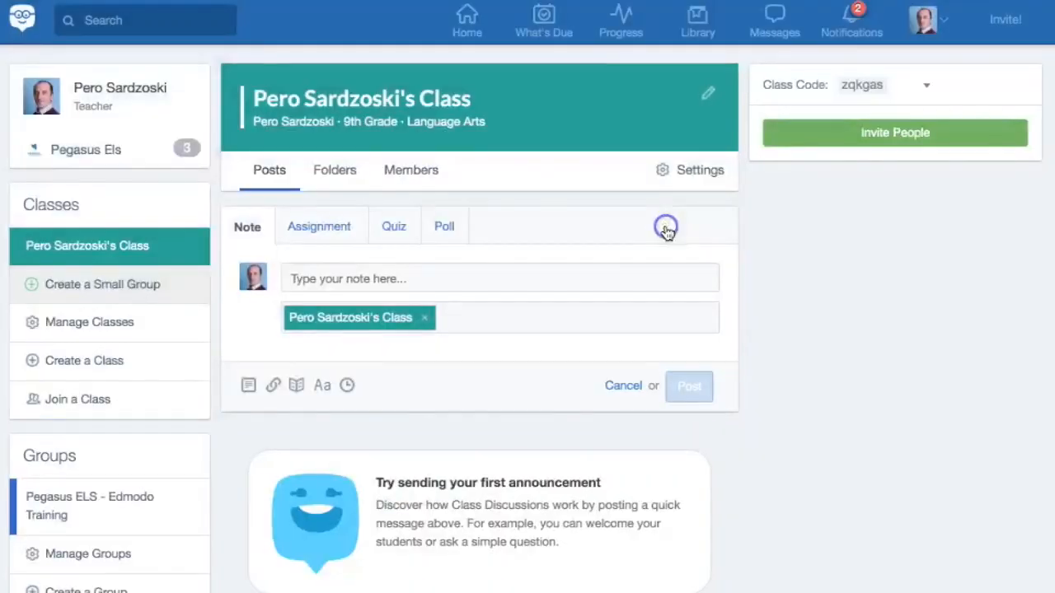
# Step: Open the assignment form and examine its title, due date calendar and option to lock it after the due date
pyautogui.click(303, 231)
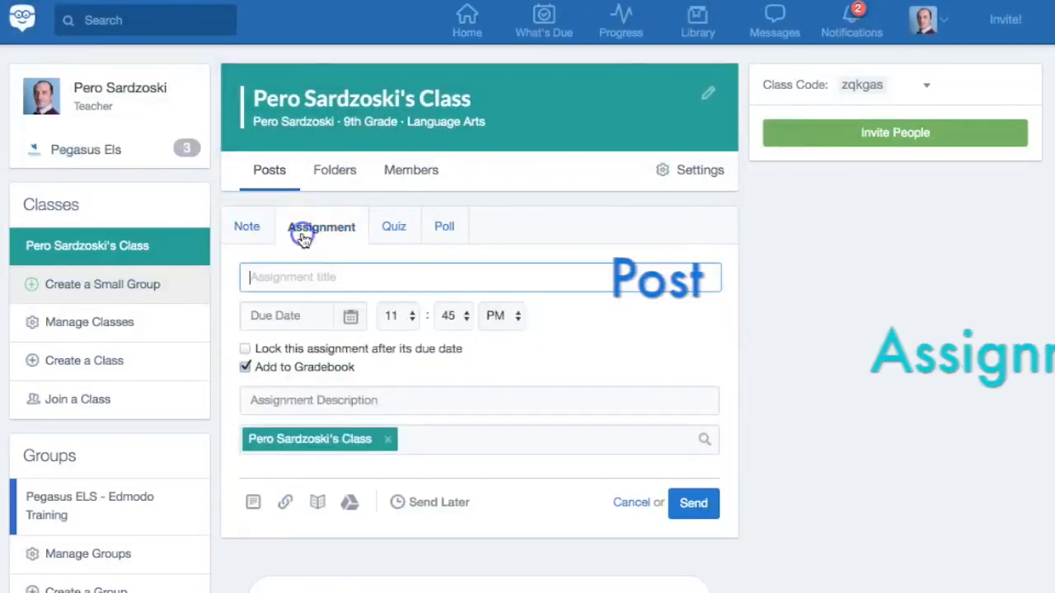
pyautogui.click(298, 280)
pyautogui.click(351, 319)
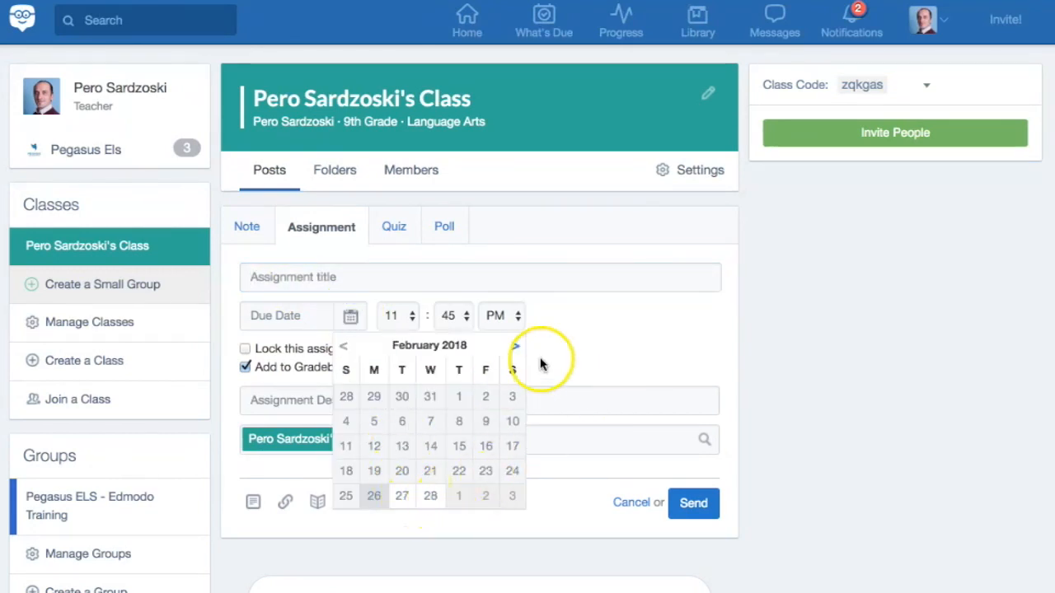
pyautogui.click(561, 353)
pyautogui.click(246, 350)
pyautogui.click(245, 350)
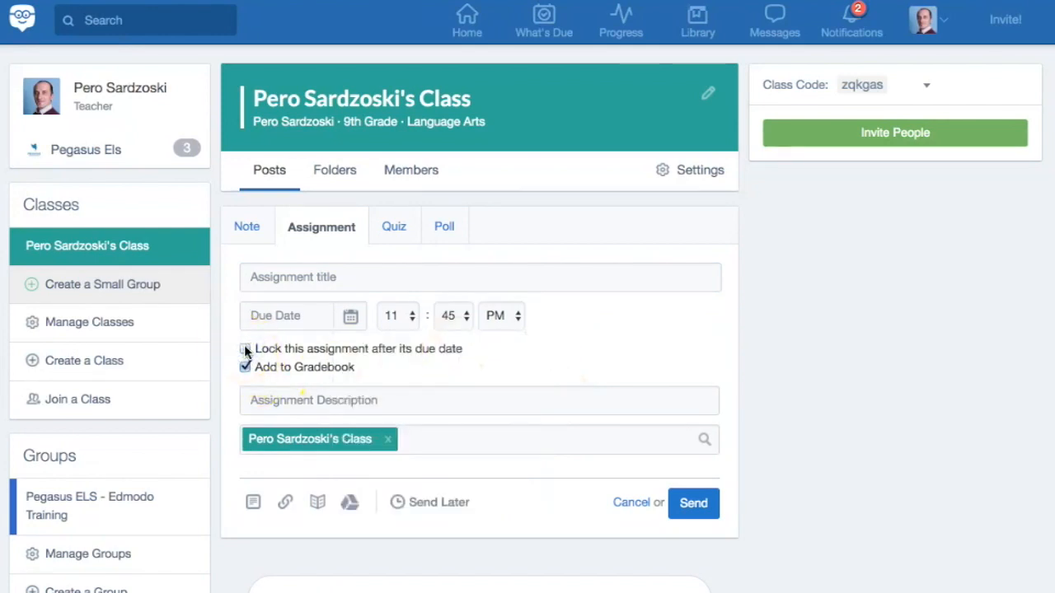
# Step: Examine the assignment's description, recipient, attachment and sending options
pyautogui.click(307, 406)
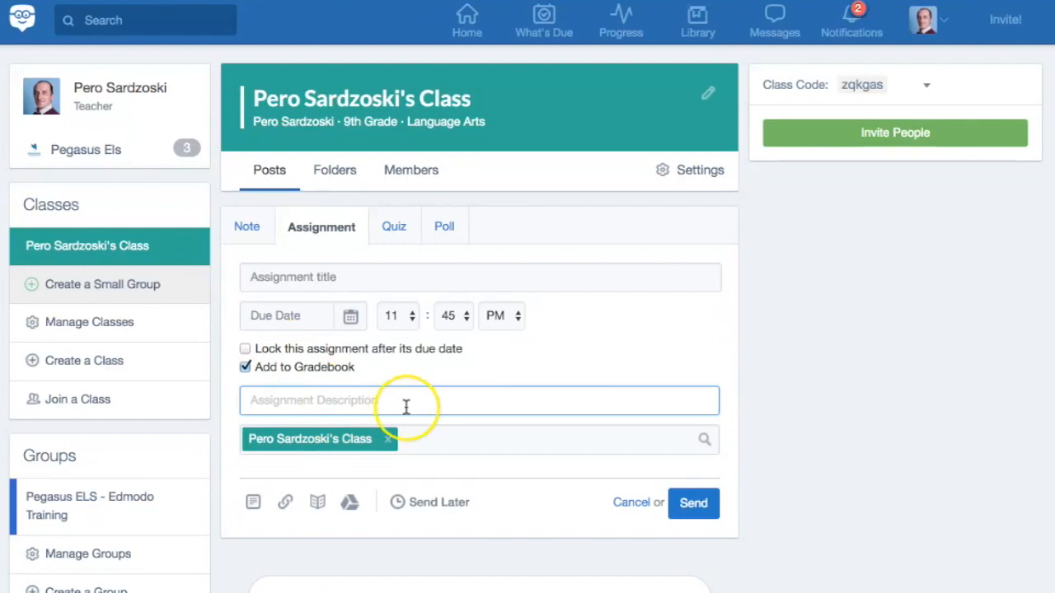
pyautogui.click(409, 447)
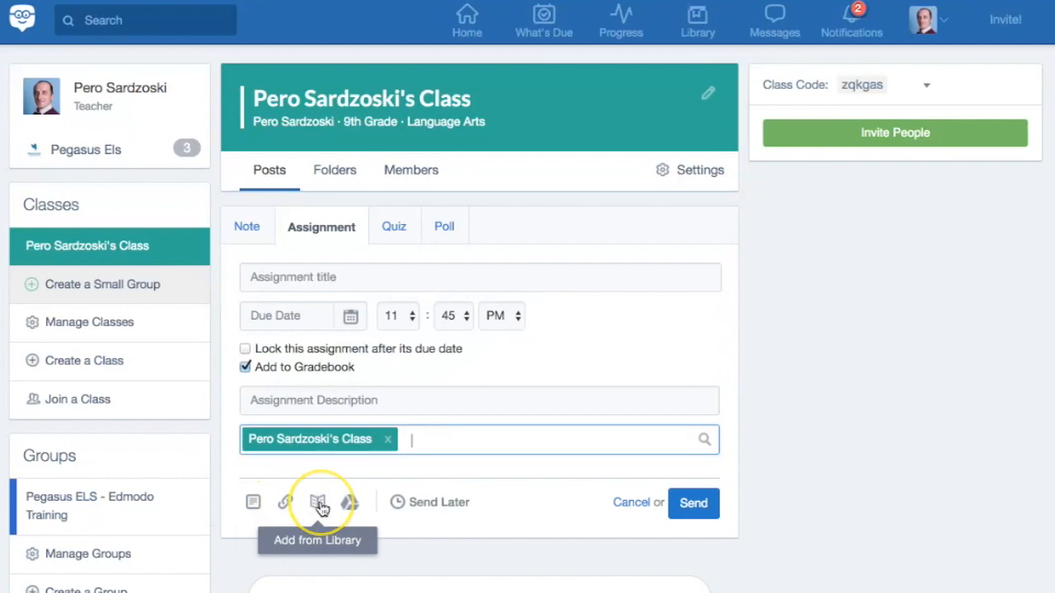
pyautogui.click(347, 508)
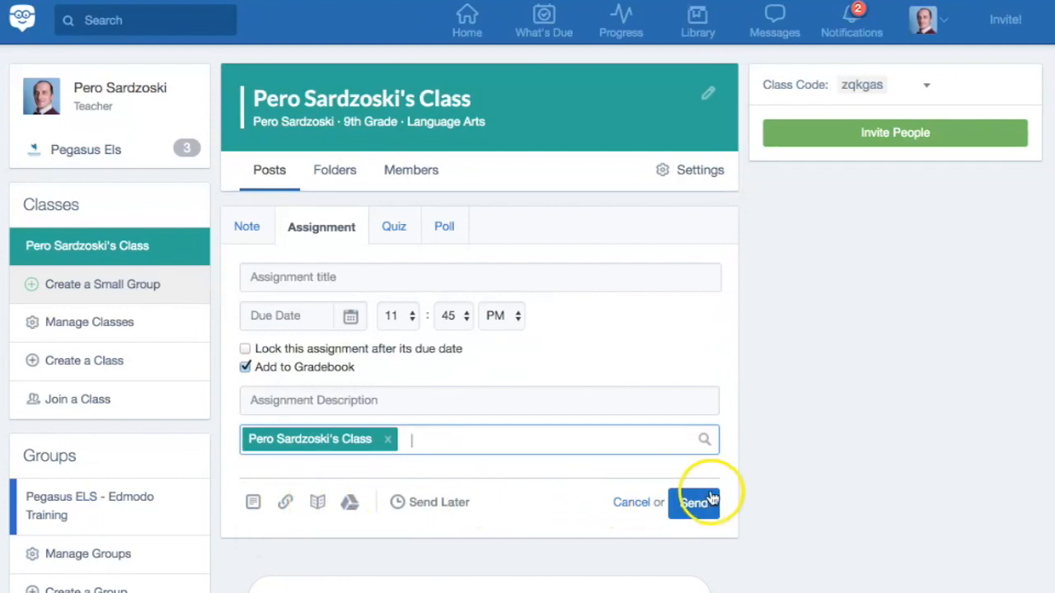
pyautogui.scroll(-3, 522, 370)
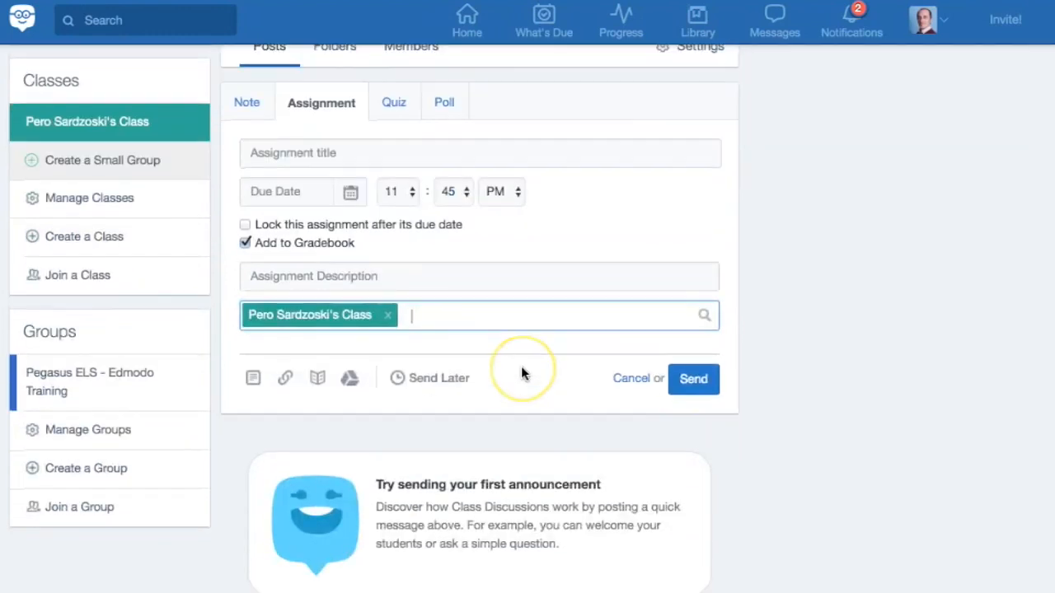
pyautogui.scroll(3, 521, 371)
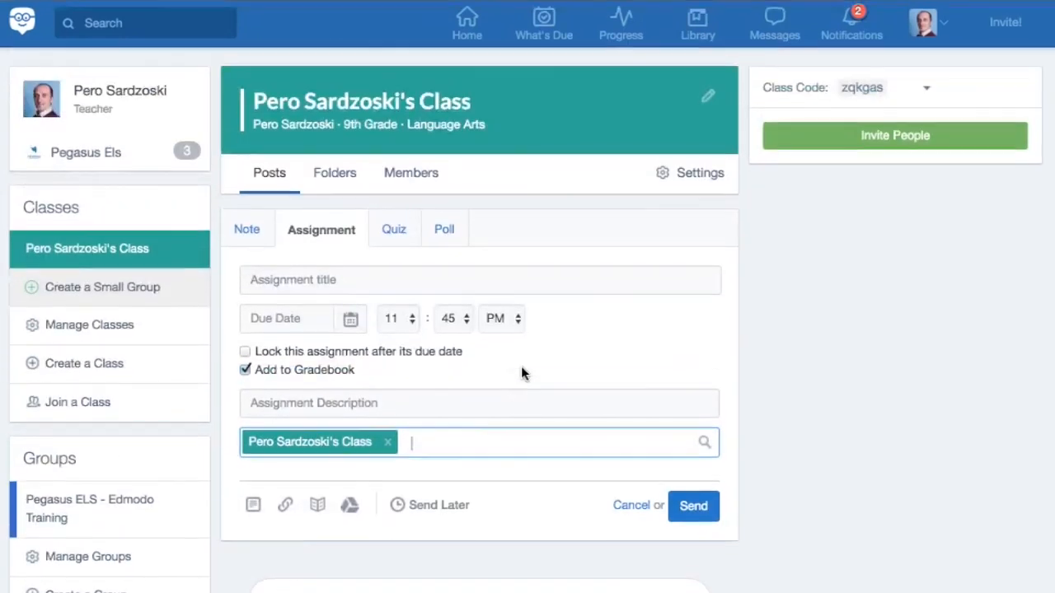
# Step: Create a new quiz for the class named "Quiz Title" with a time limit of 60 minutes
pyautogui.click(393, 234)
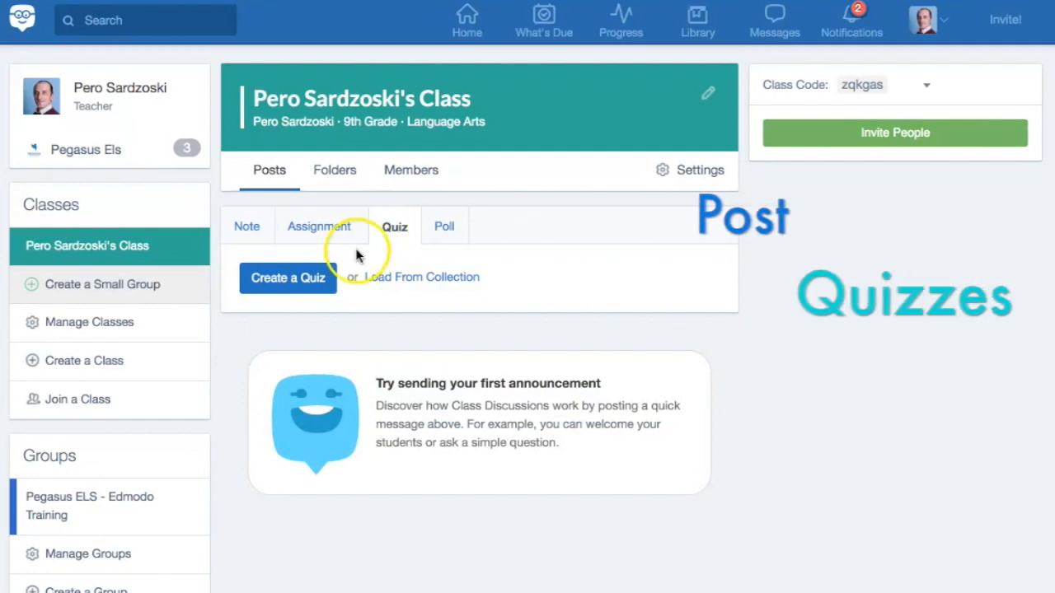
pyautogui.click(298, 285)
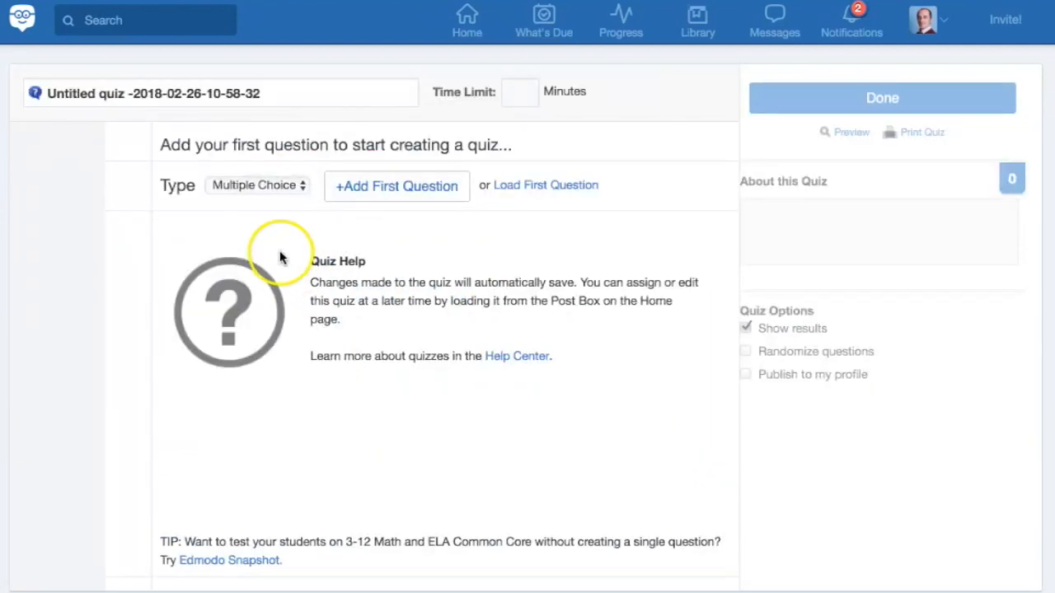
pyautogui.click(264, 93)
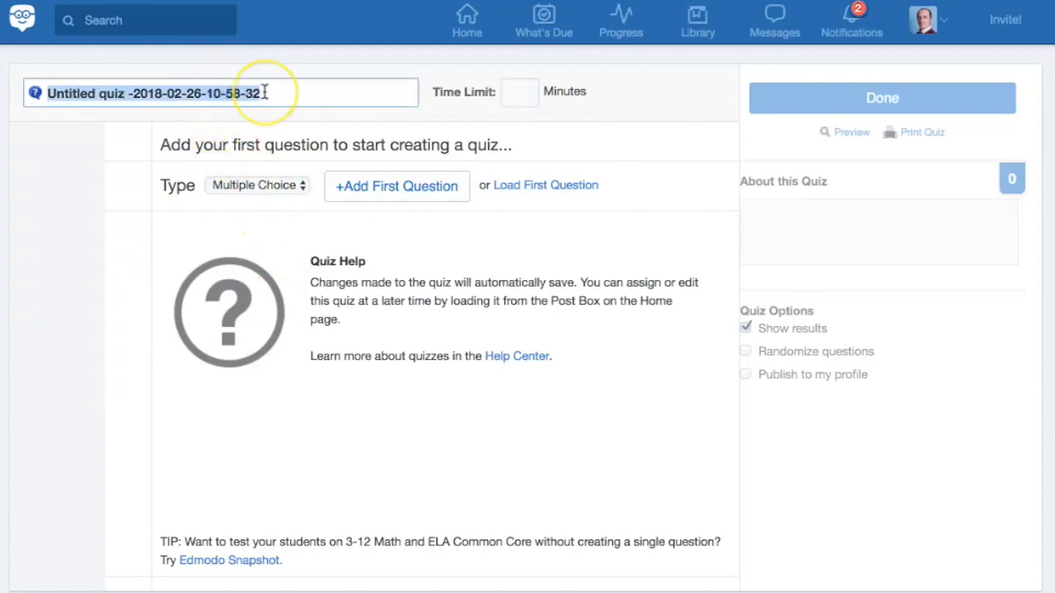
pyautogui.write('Quiz Ti')
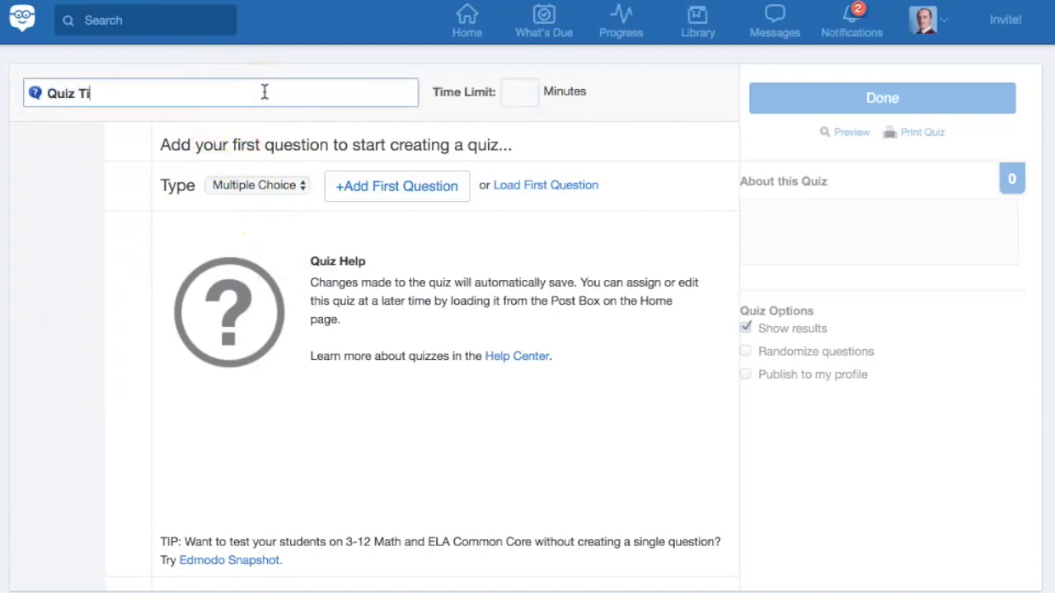
pyautogui.write('tle')
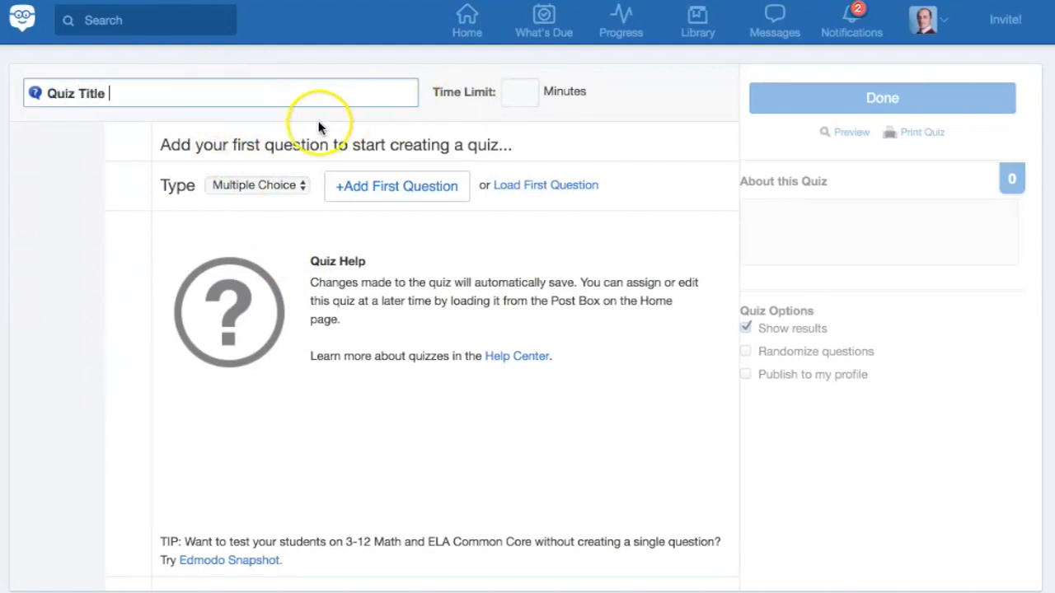
# Step: Add a first question of type Multiple Choice to the quiz with the prompt "Question 1"
pyautogui.click(299, 186)
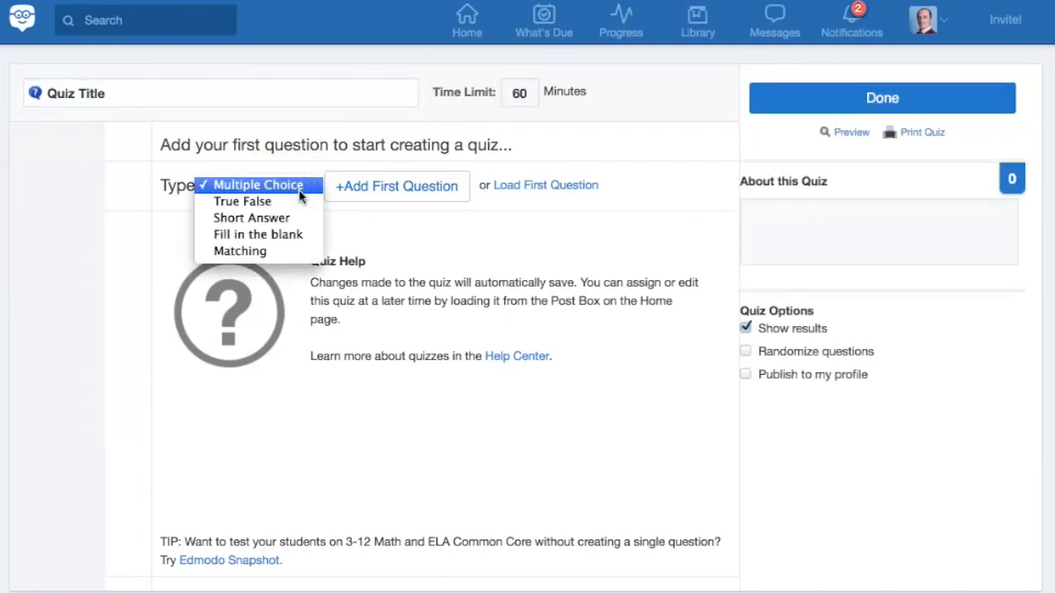
pyautogui.click(299, 187)
pyautogui.click(411, 188)
pyautogui.click(157, 236)
pyautogui.write('Question 1')
# Step: Enter the responses "Answer 1" to "Answer 4" for the multiple choice question and set "Answer 3" as the correct answer
pyautogui.click(180, 425)
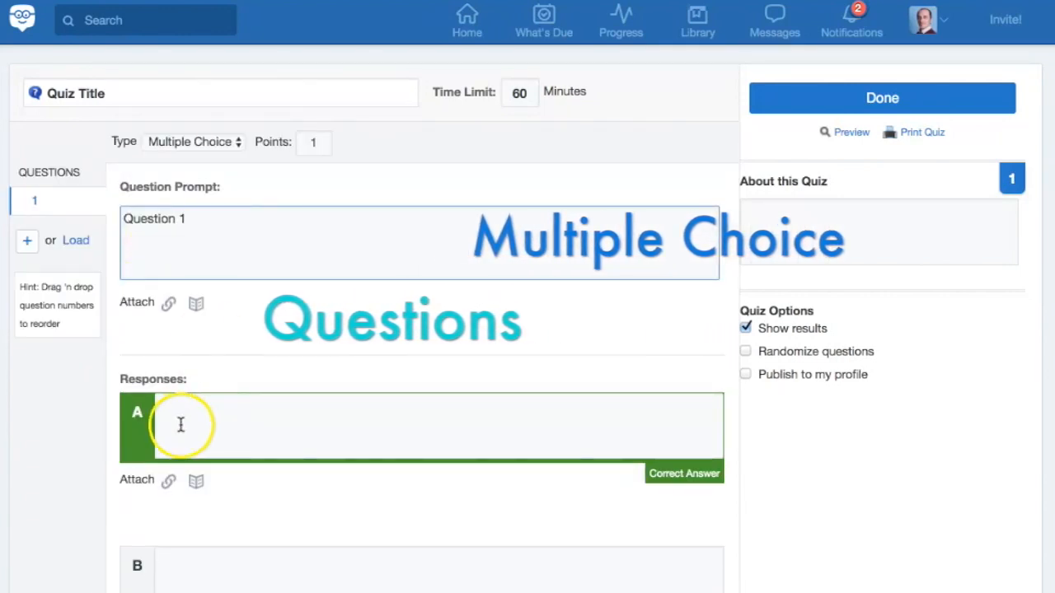
pyautogui.scroll(-2, 181, 425)
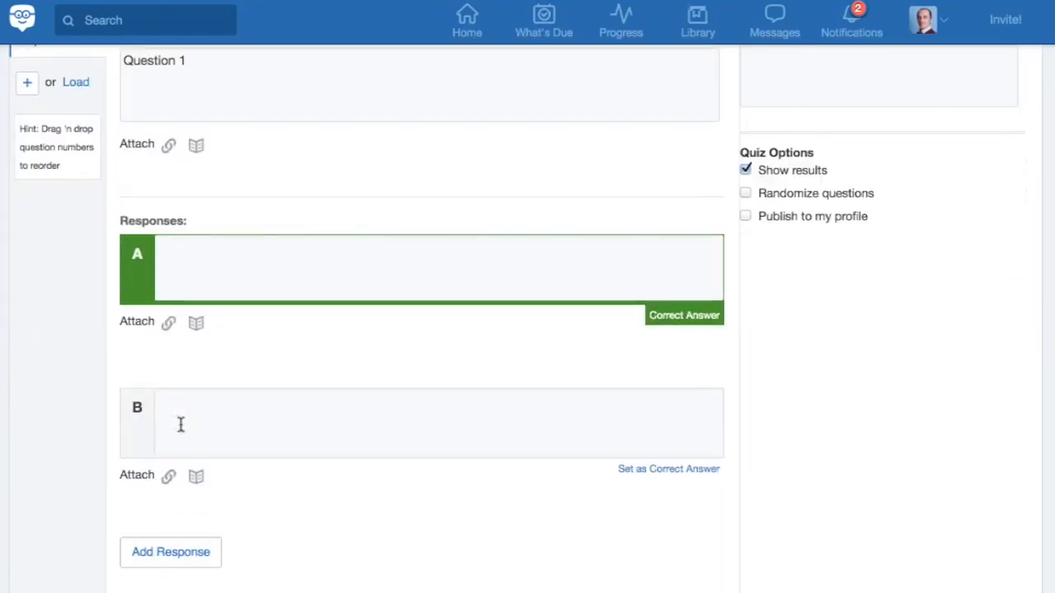
pyautogui.scroll(1, 180, 425)
pyautogui.click(178, 467)
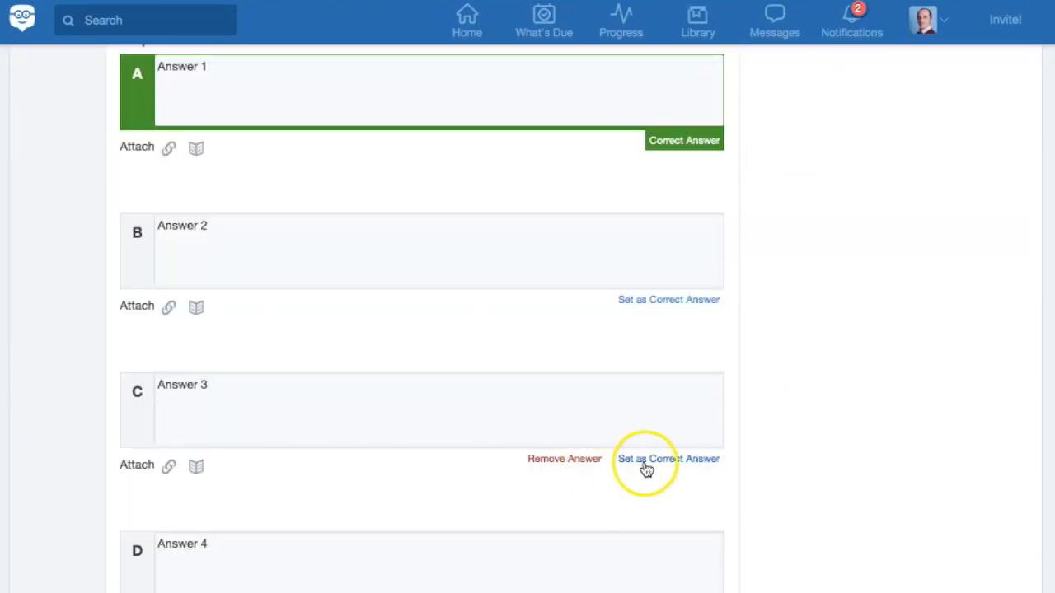
pyautogui.click(646, 468)
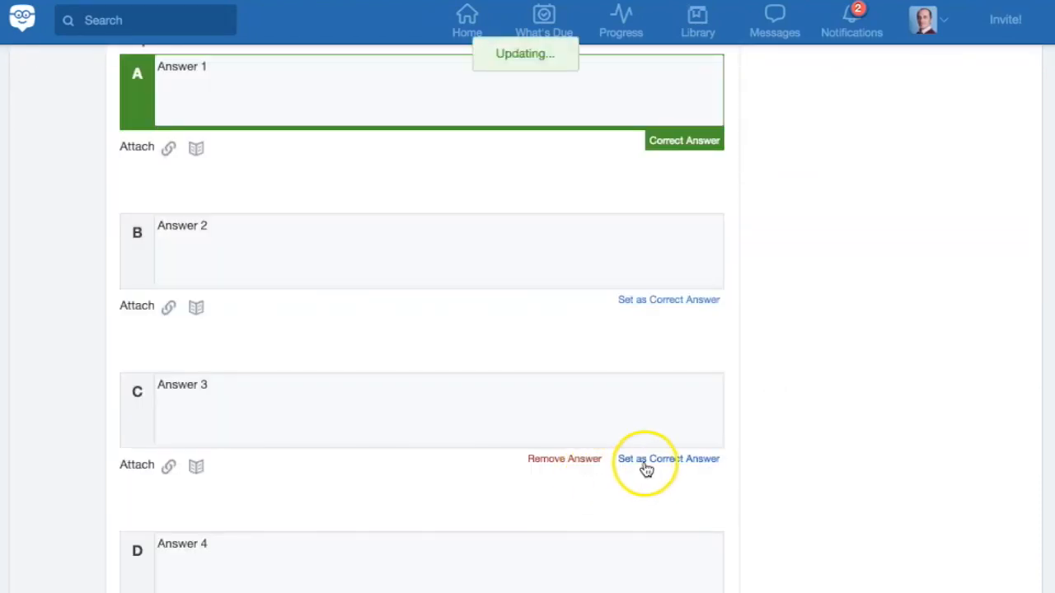
pyautogui.scroll(3, 763, 376)
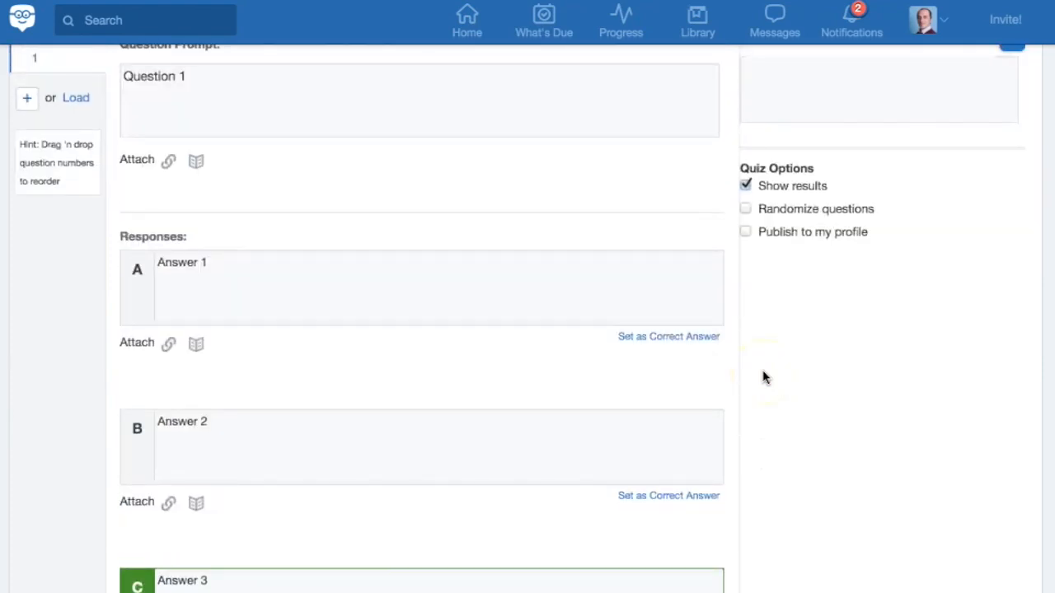
pyautogui.scroll(2, 763, 376)
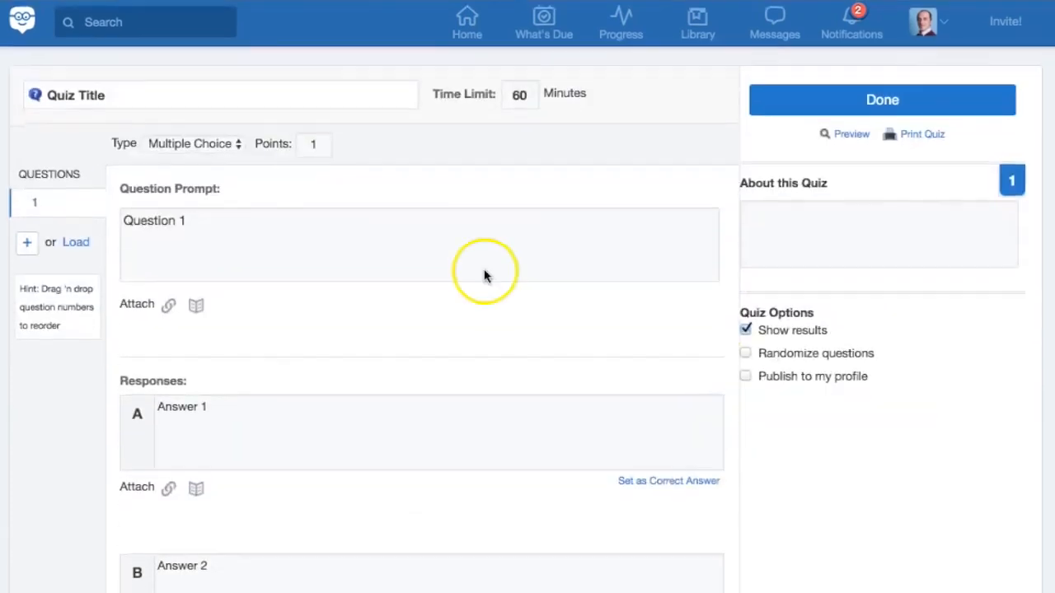
# Step: Add a second question of type True False with the prompt "Statement." and False as the correct answer
pyautogui.click(26, 240)
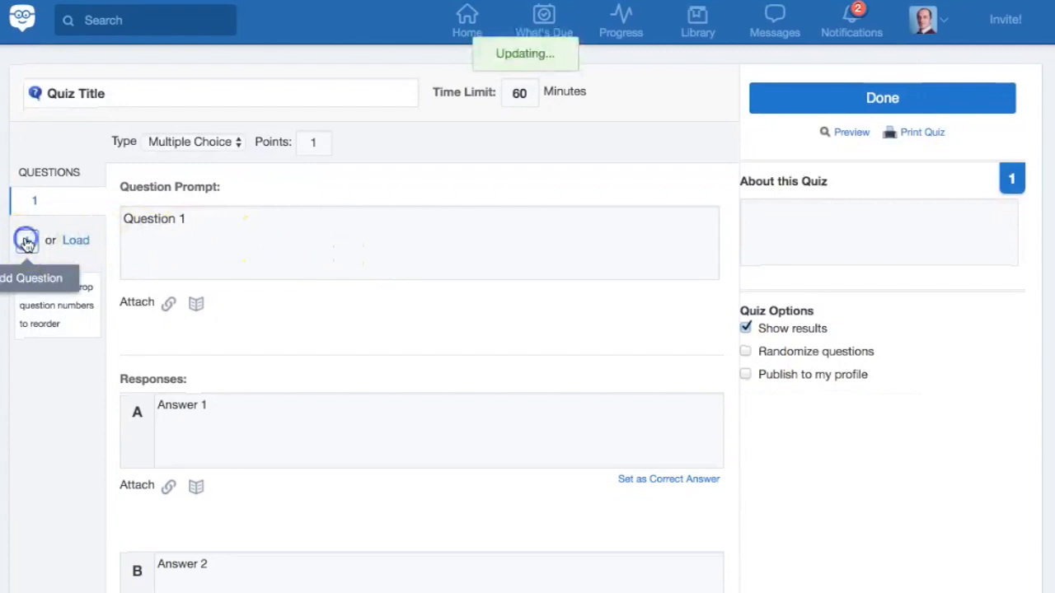
pyautogui.click(198, 145)
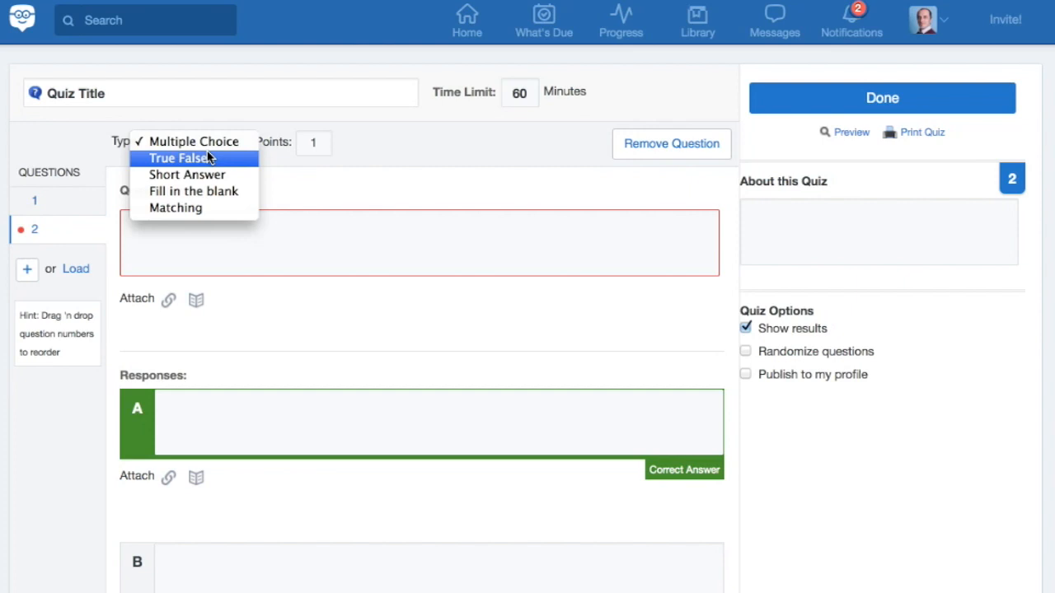
pyautogui.click(208, 158)
pyautogui.click(211, 231)
pyautogui.write('Statement.')
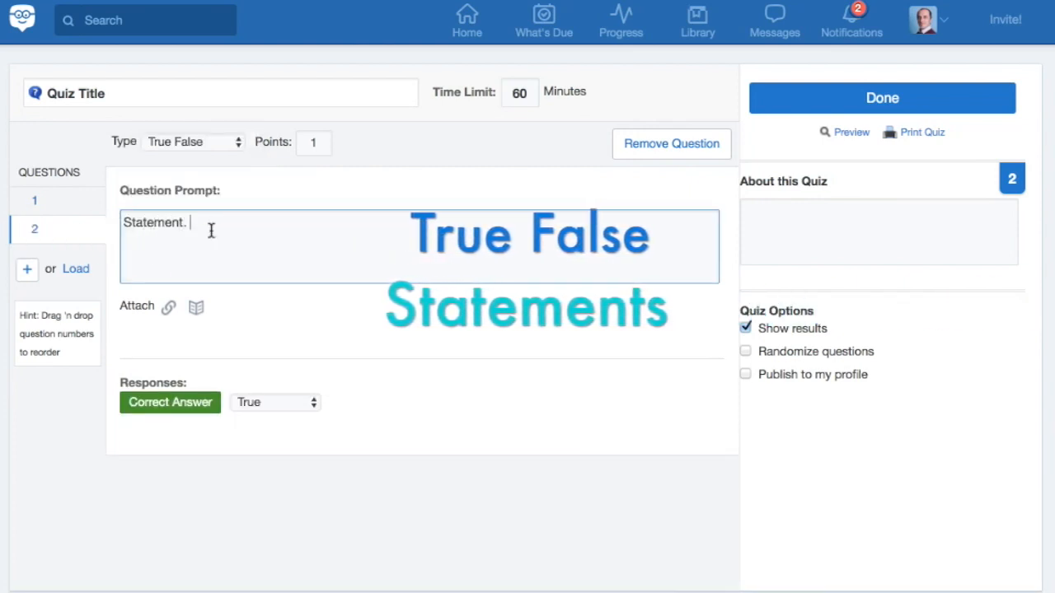
pyautogui.click(290, 408)
pyautogui.click(289, 422)
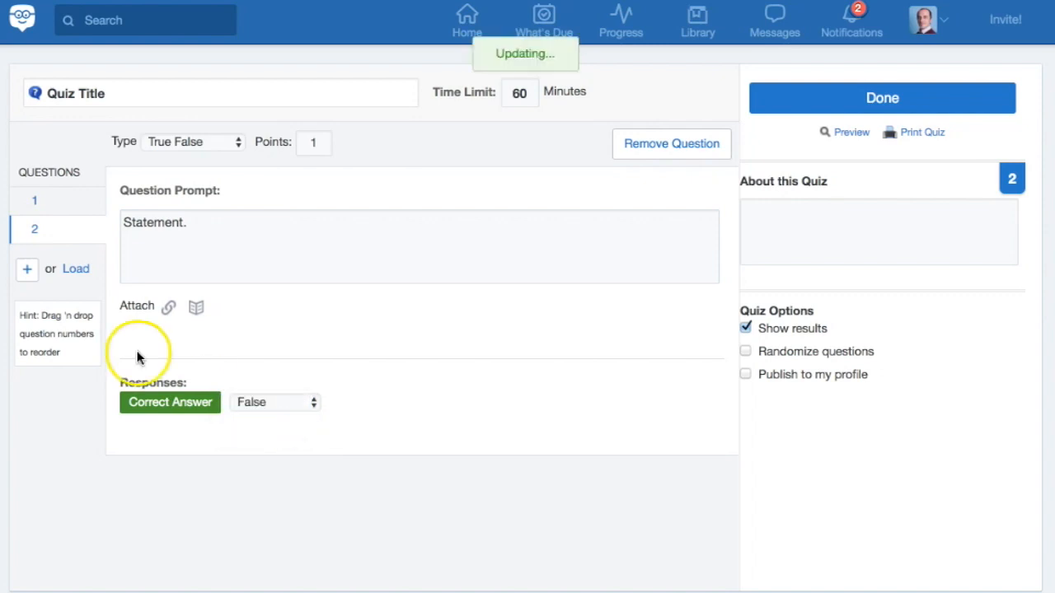
# Step: Add a third question of type Short Answer with the prompt "Question?"
pyautogui.click(27, 269)
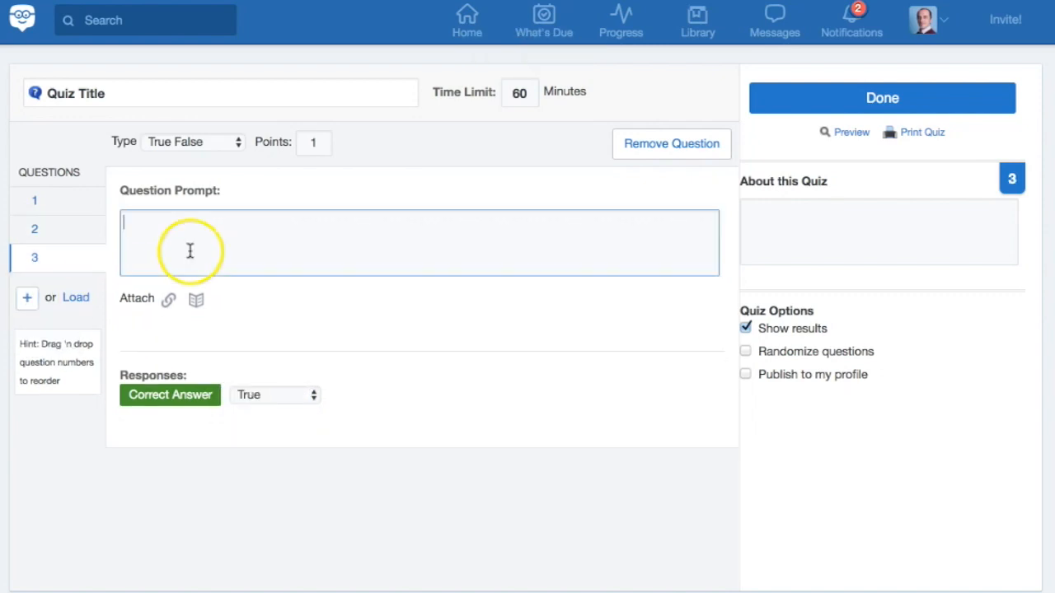
pyautogui.click(188, 142)
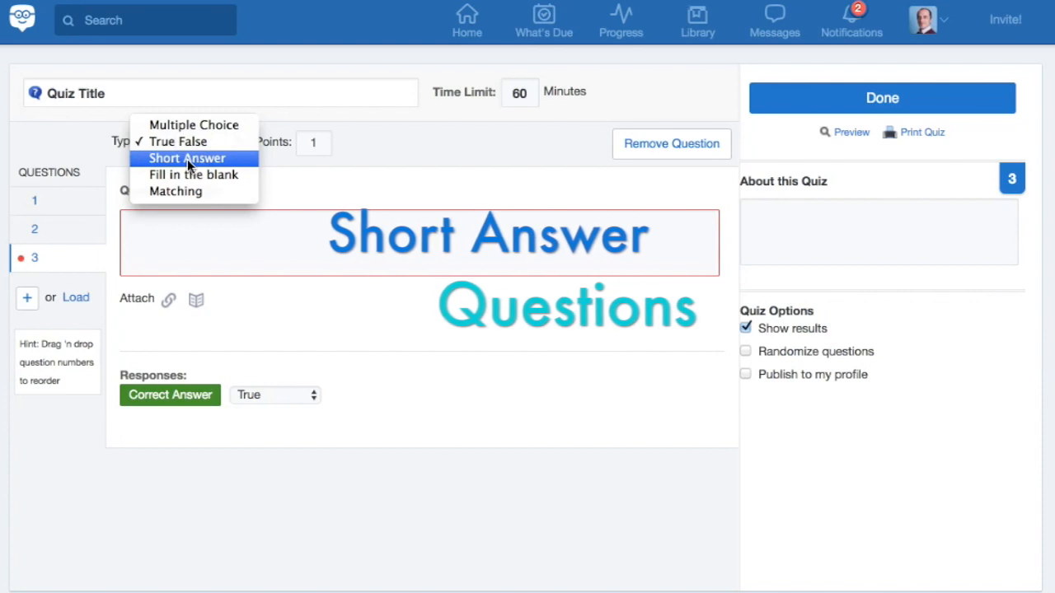
pyautogui.click(187, 159)
pyautogui.click(161, 224)
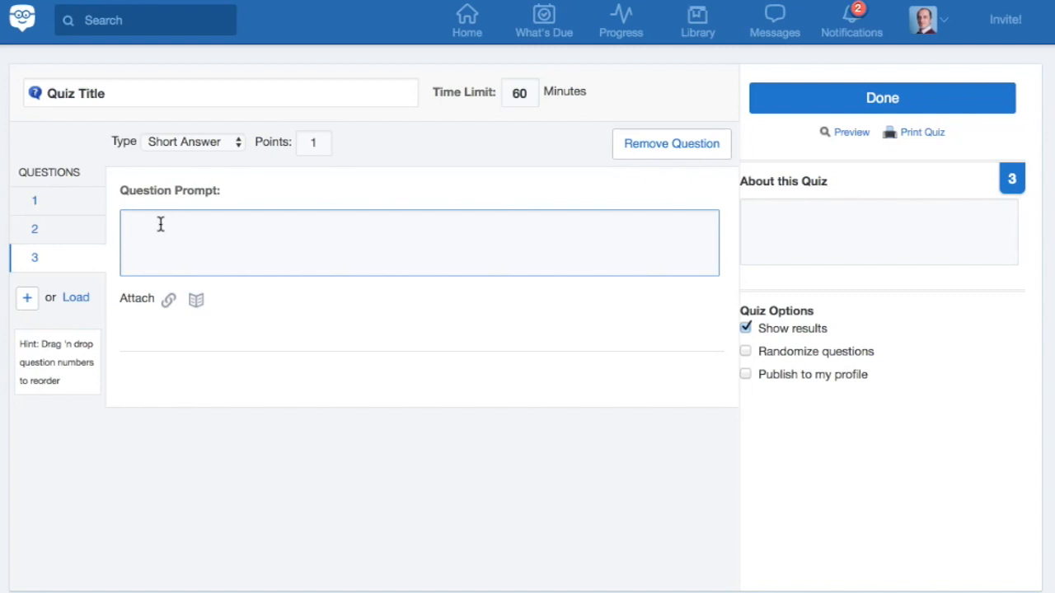
pyautogui.write('Qu')
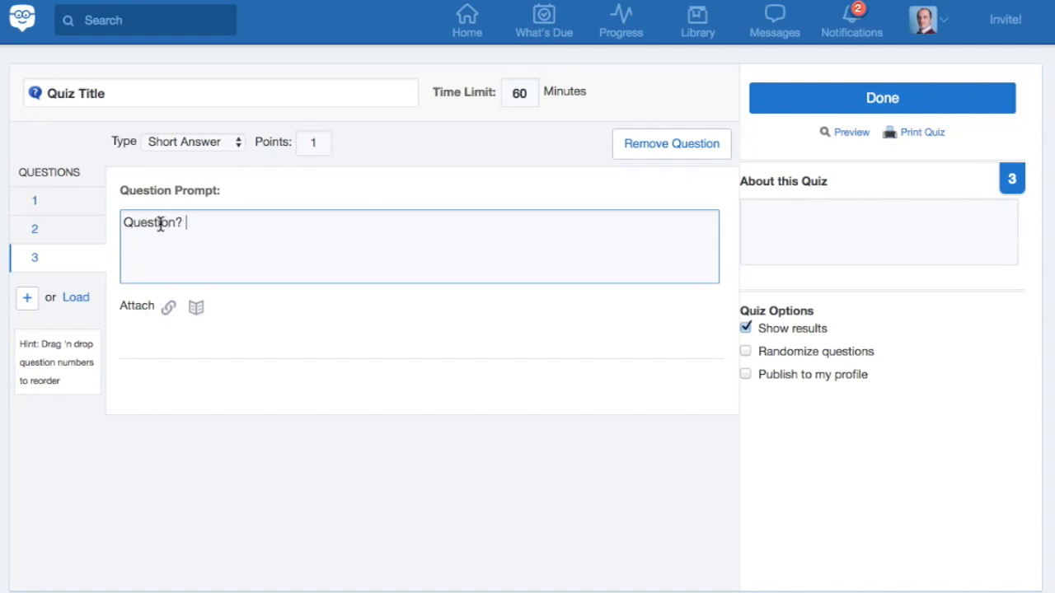
# Step: Add a fourth question of type Fill in the blank with the prompt "I ________ (be) to Skopje."
pyautogui.click(26, 300)
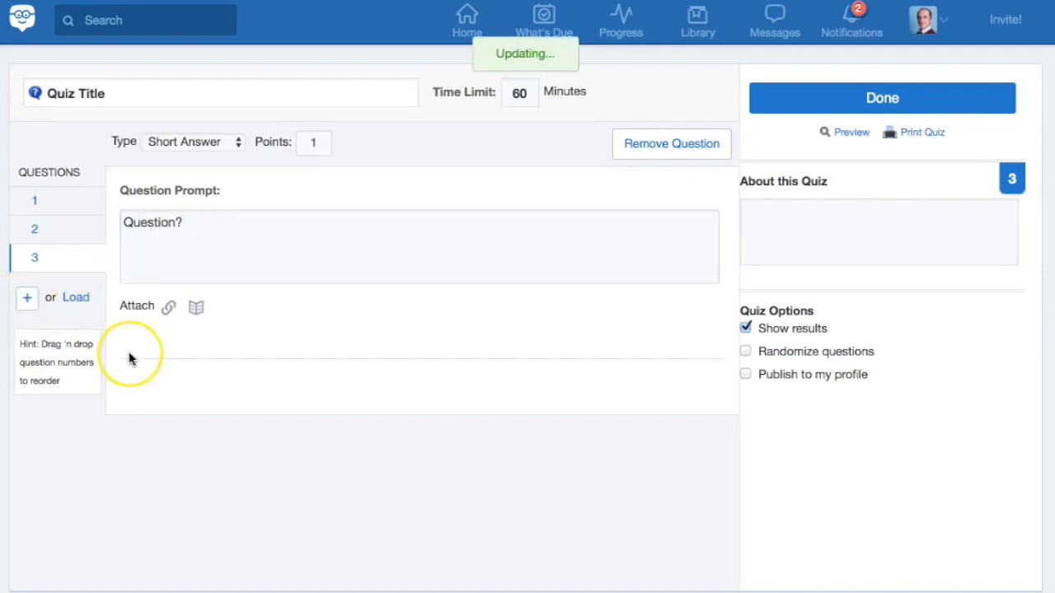
pyautogui.click(181, 147)
pyautogui.click(178, 160)
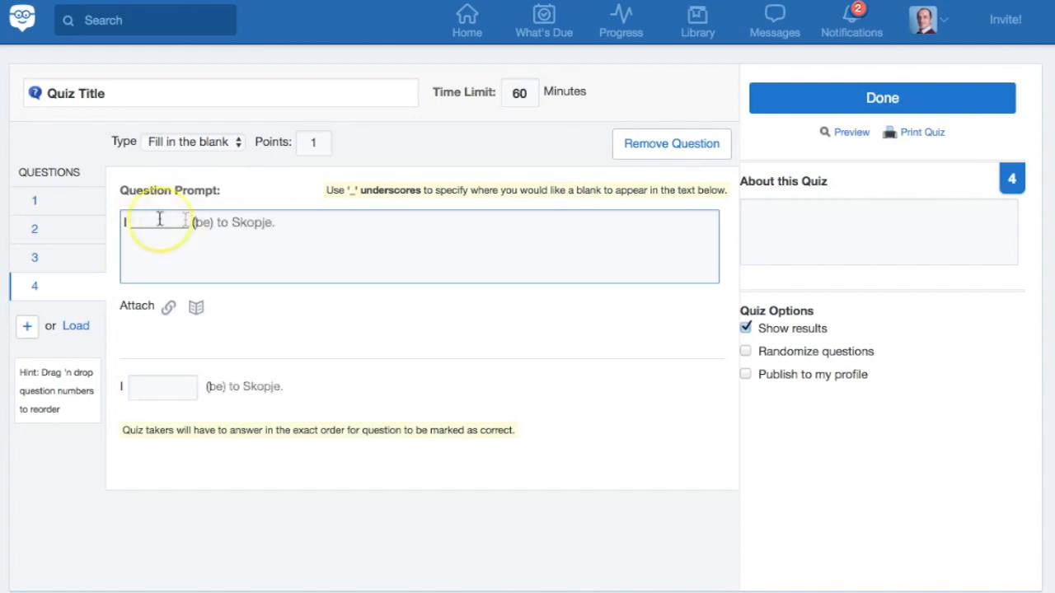
# Step: Insert the instruction "Fill in the blank space with the correct form of the verb." above the sentence, separated by an empty line
pyautogui.click(126, 222)
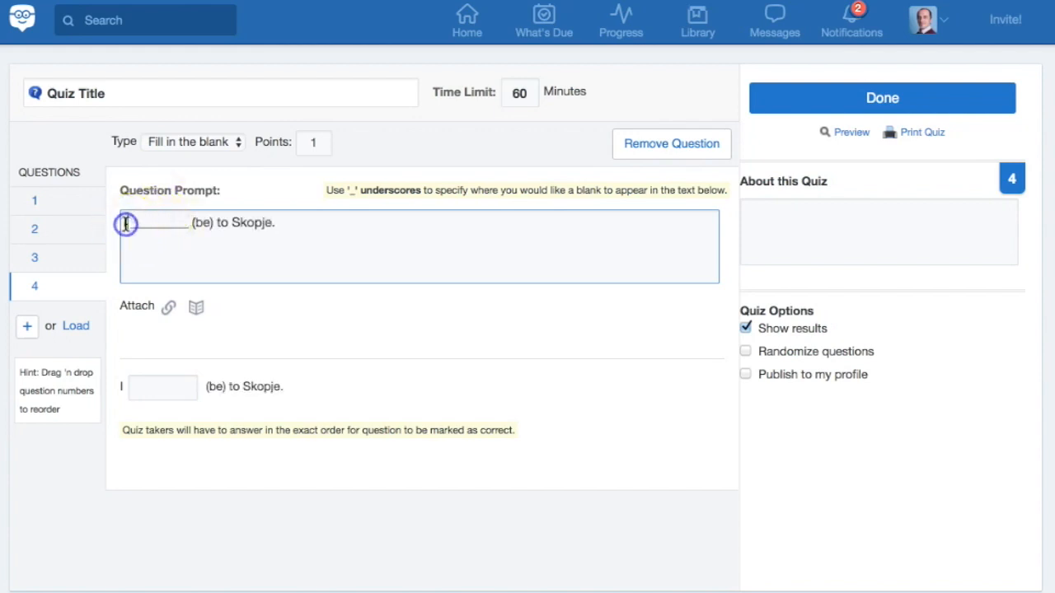
pyautogui.press('Return')
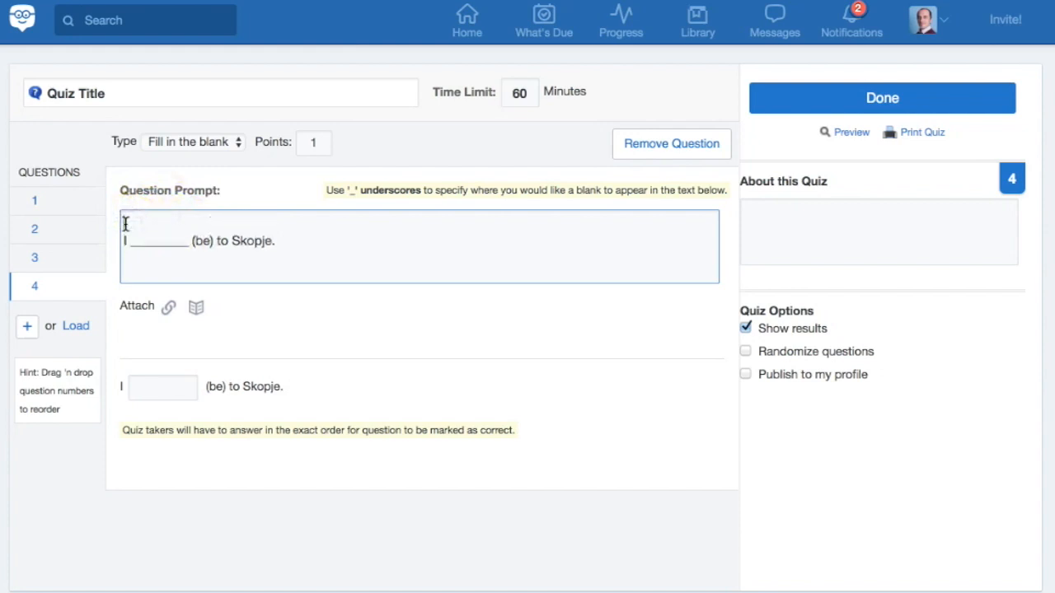
pyautogui.write('Fill in the b')
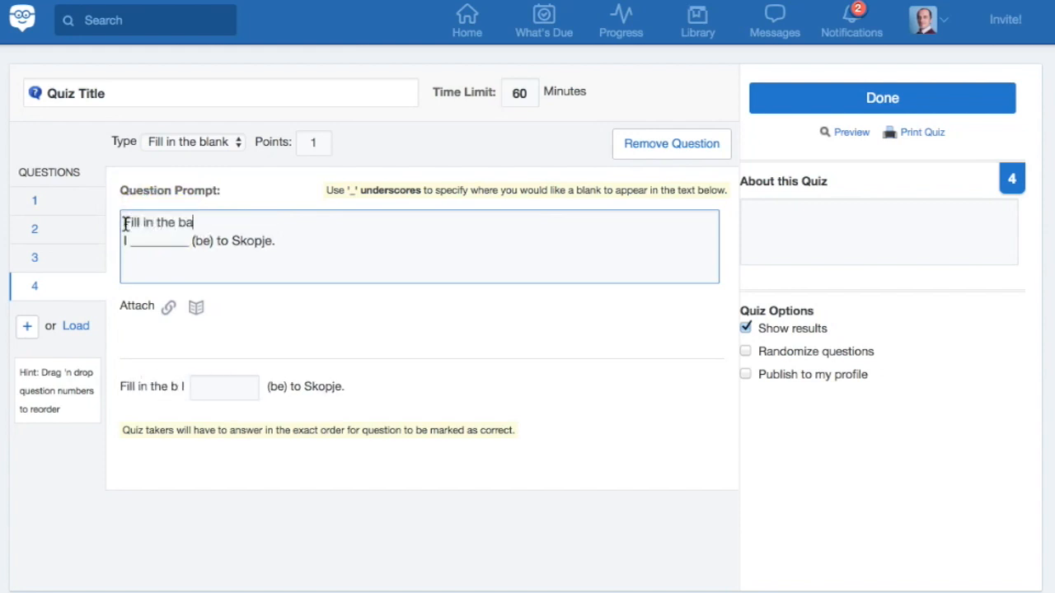
pyautogui.write('lank space ')
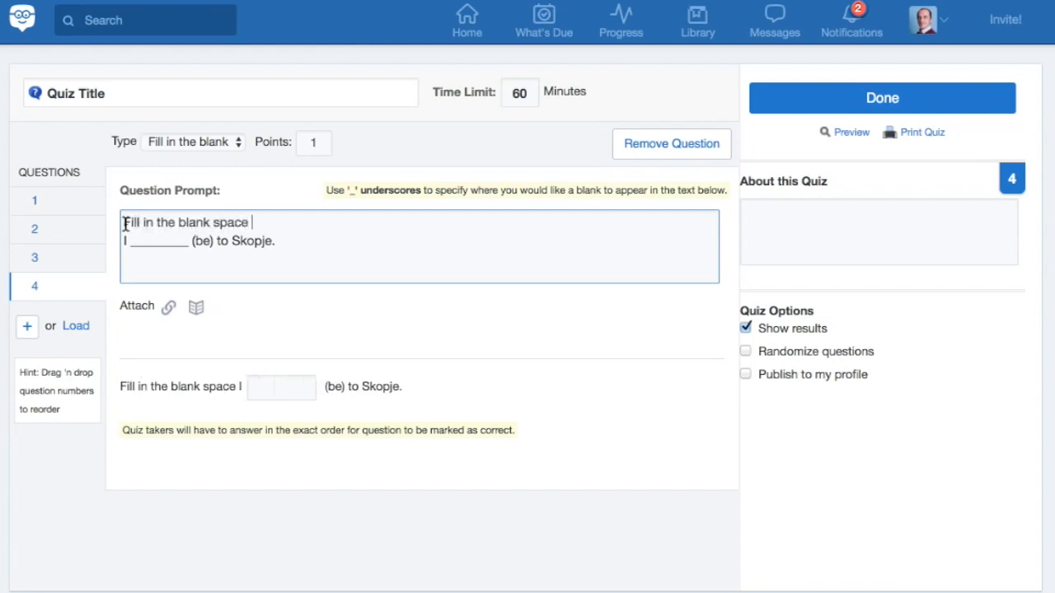
pyautogui.write('with the correct ')
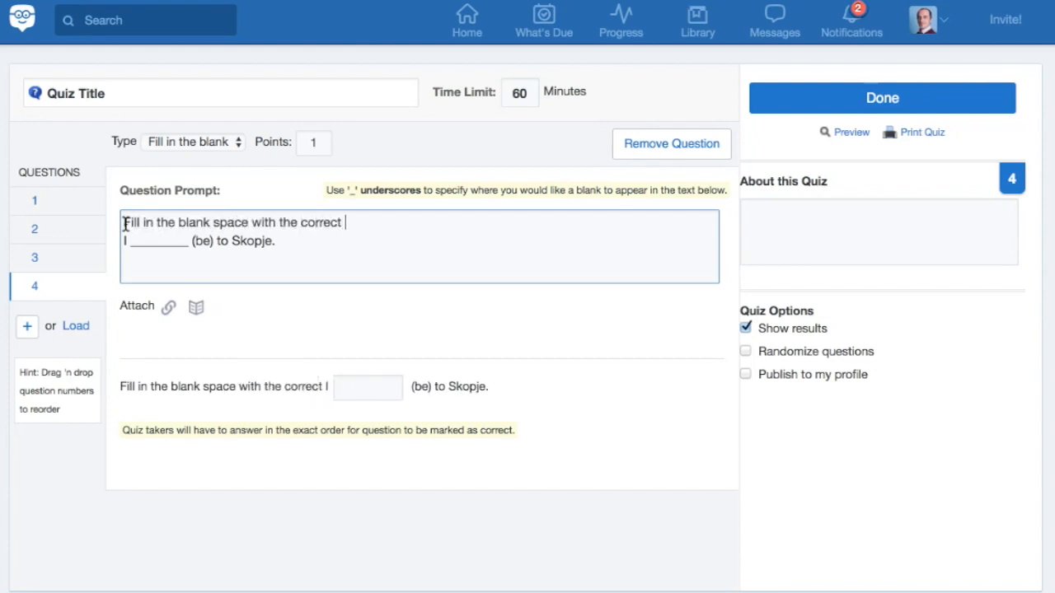
pyautogui.write('form of the verb')
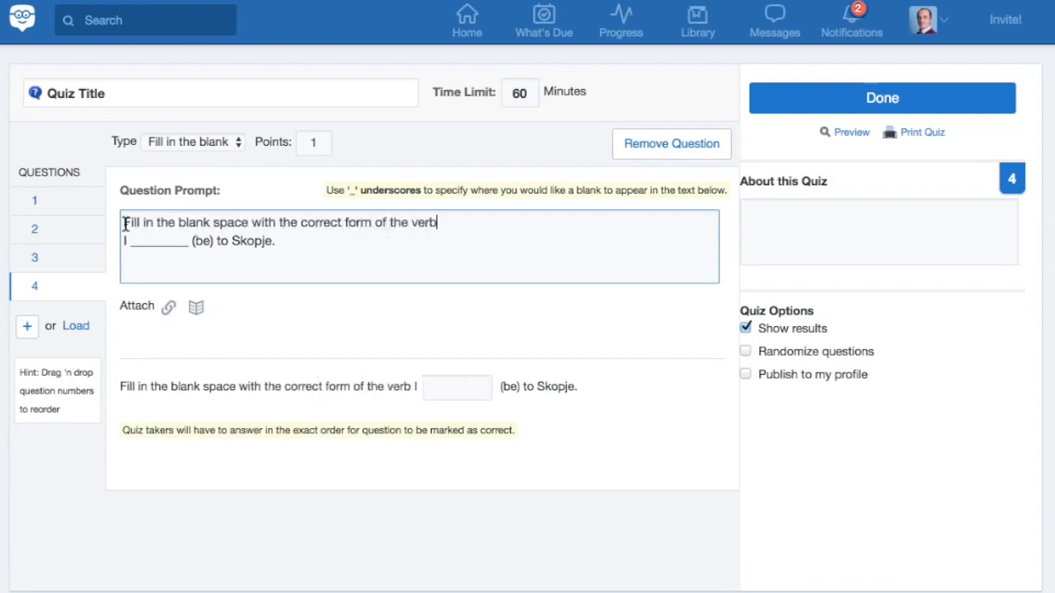
pyautogui.write('.')
pyautogui.press('Return')
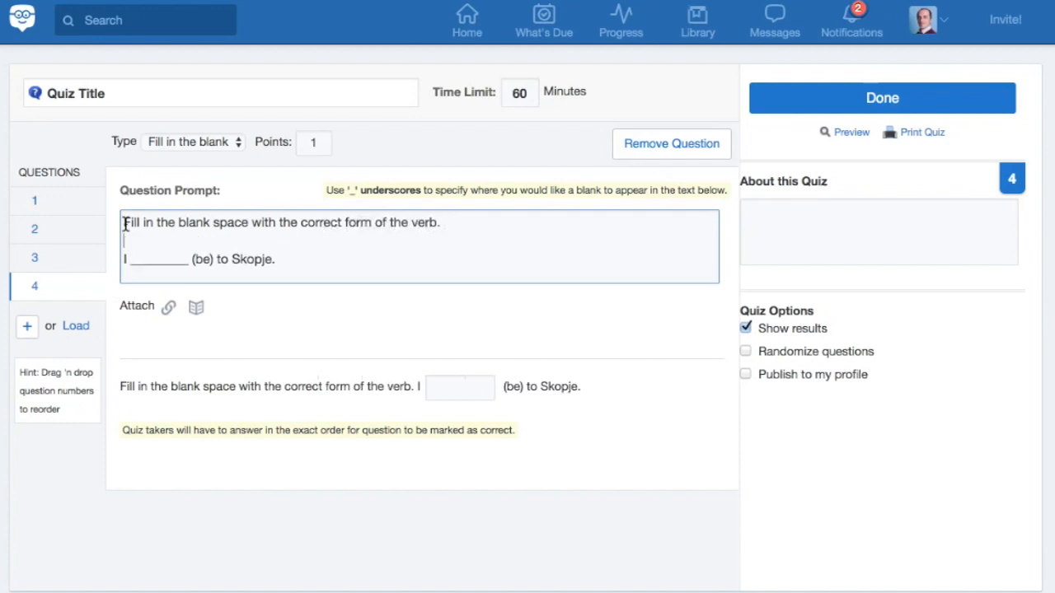
# Step: Set the blank's answer to "have been" and enter "Accuracy matters! So be careful..." as the description of the quiz
pyautogui.click(463, 389)
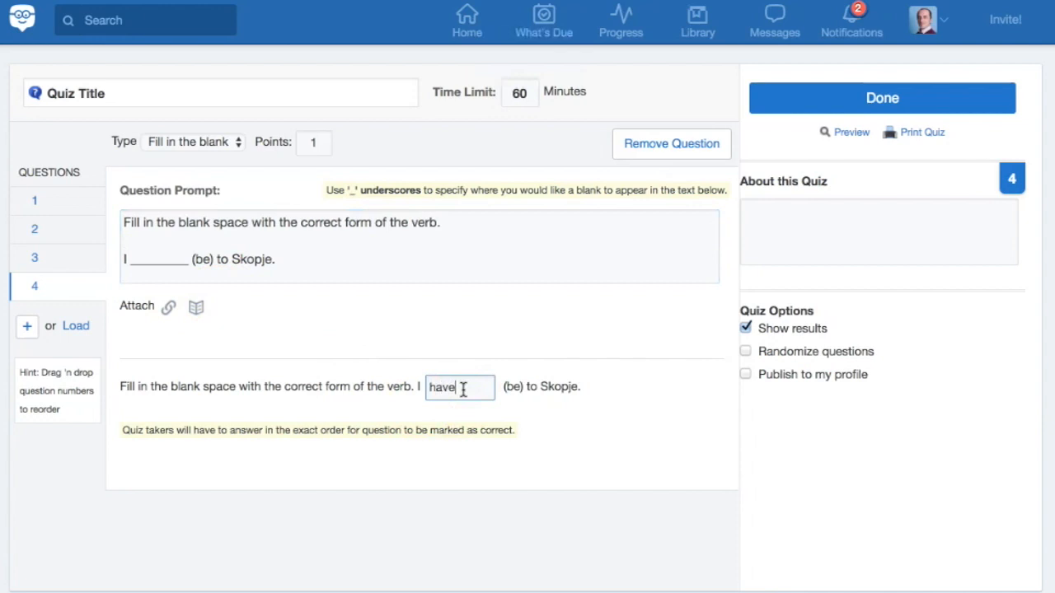
pyautogui.write('have been')
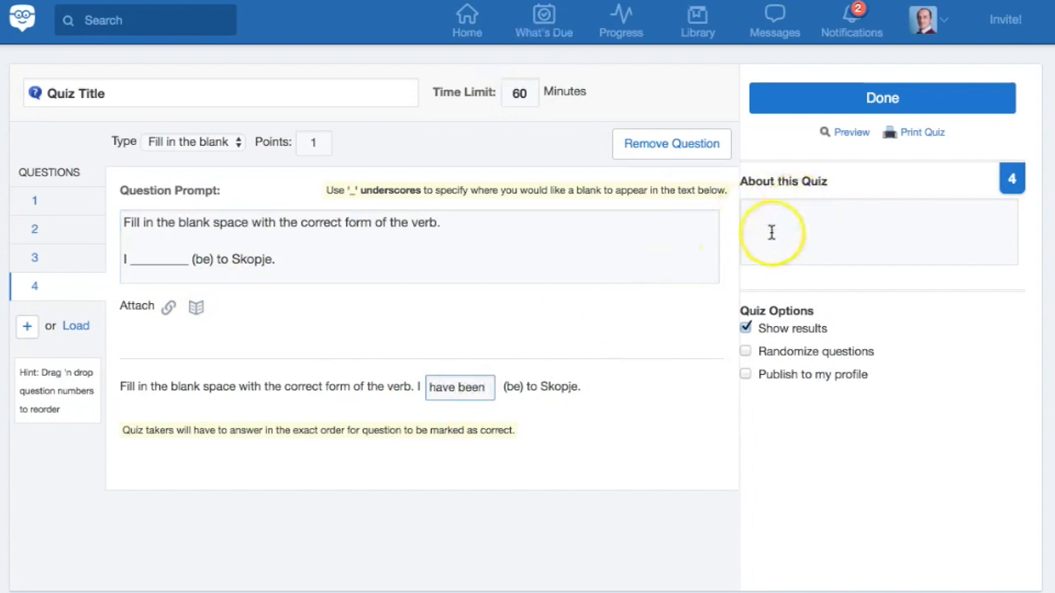
pyautogui.click(779, 211)
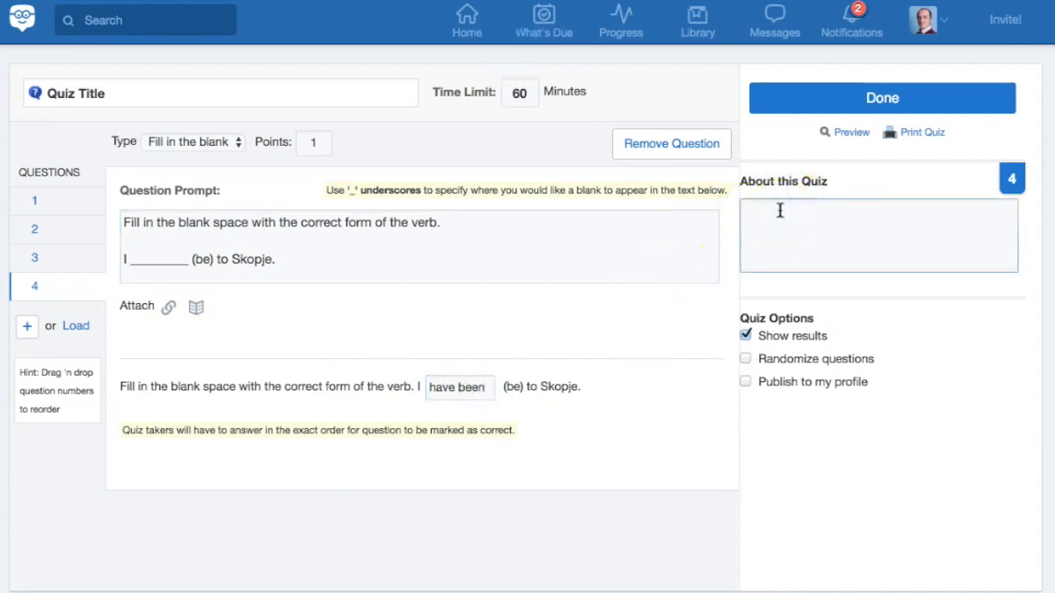
pyautogui.write('Accuracy matters! So be careful...')
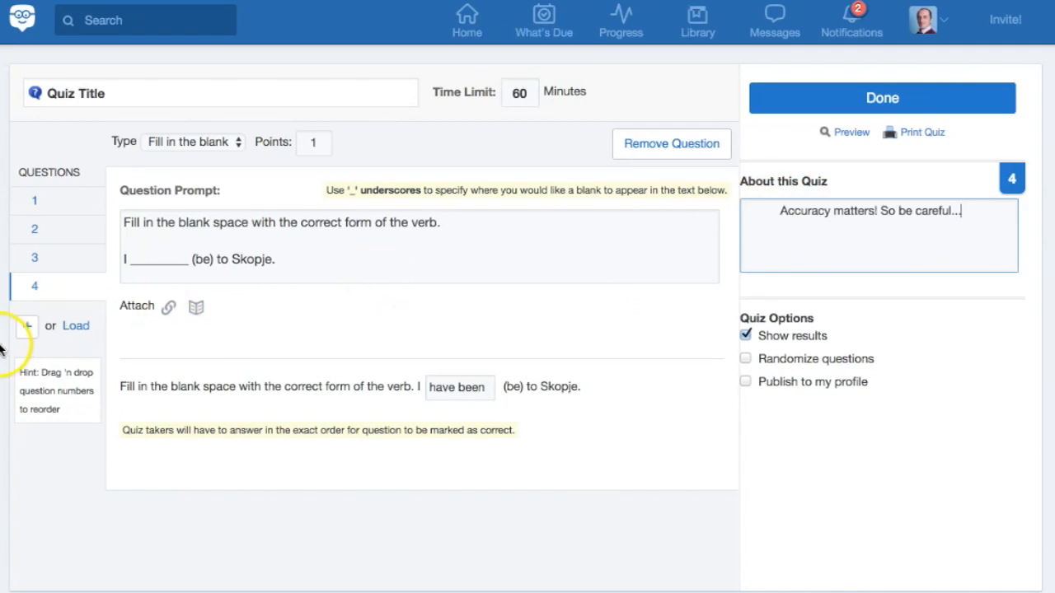
# Step: Add a fifth question to the quiz and set its type to Matching
pyautogui.click(24, 330)
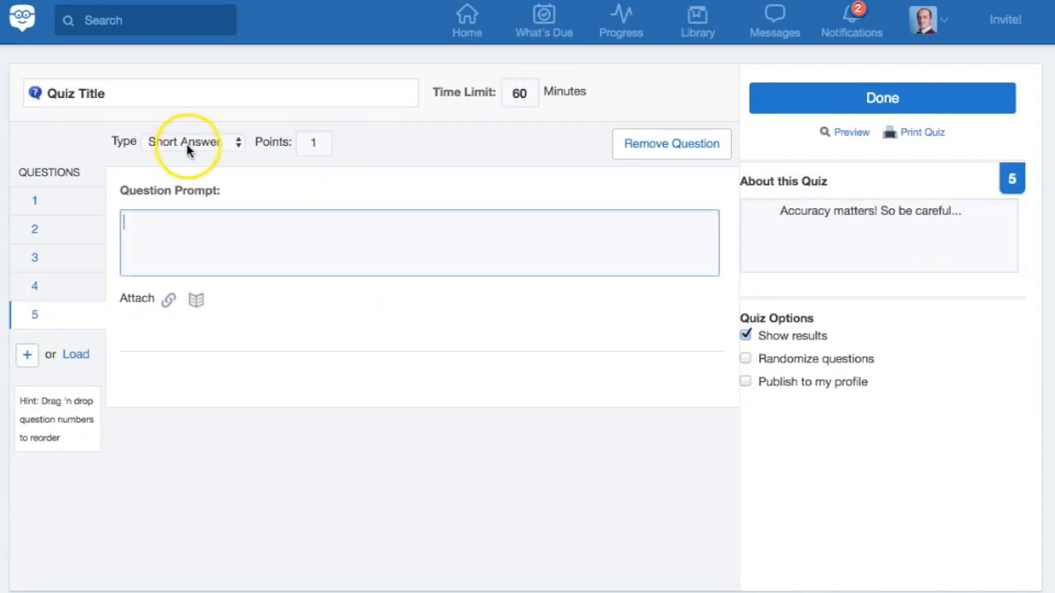
pyautogui.click(186, 143)
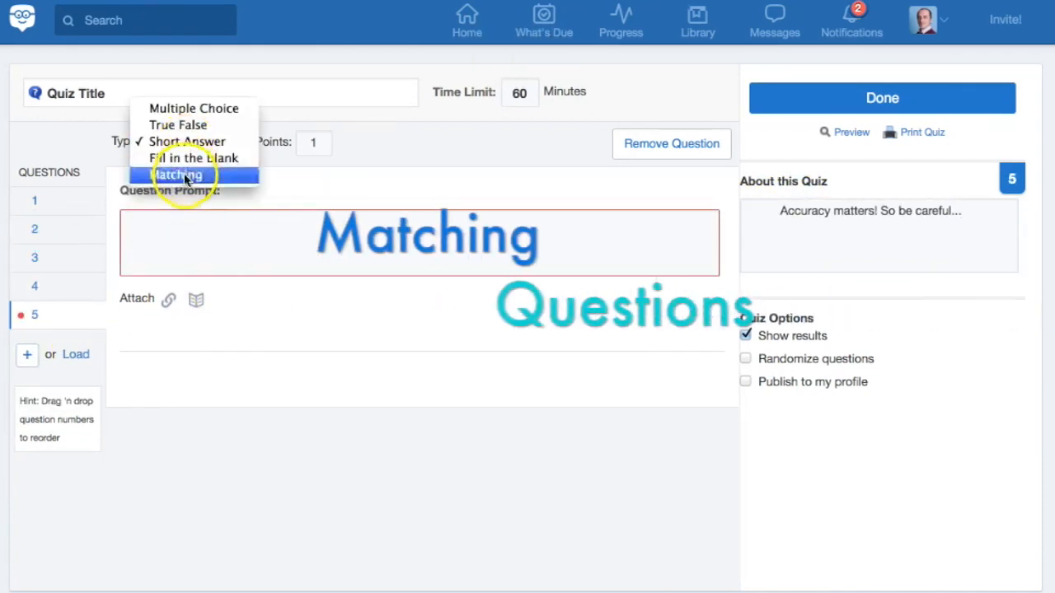
pyautogui.click(191, 174)
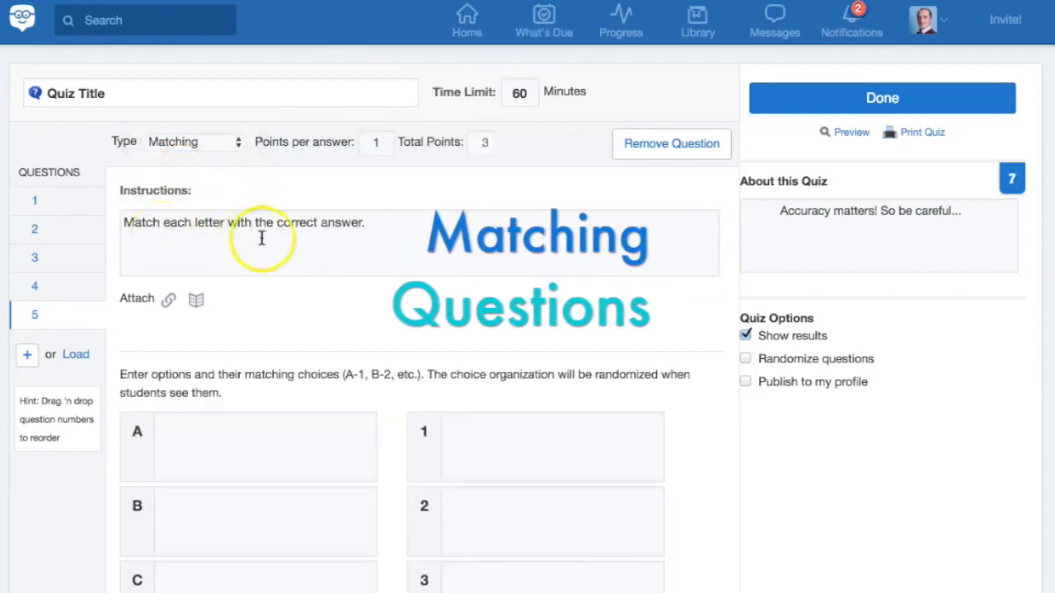
# Step: Fill in the three matching pairs: "Question 1" to "Question 3" as options A to C, with "Answer 1" to "Answer 3" as their matches
pyautogui.scroll(-2, 314, 230)
pyautogui.click(202, 353)
pyautogui.write('Statem')
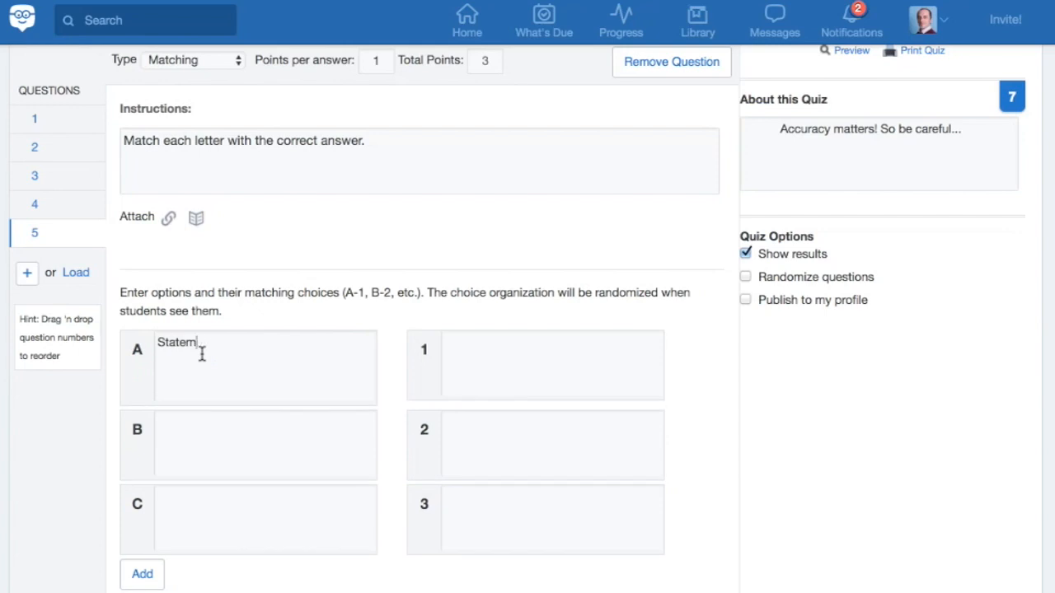
pyautogui.write('enQuestion 1')
pyautogui.click(453, 346)
pyautogui.write('Answer 1')
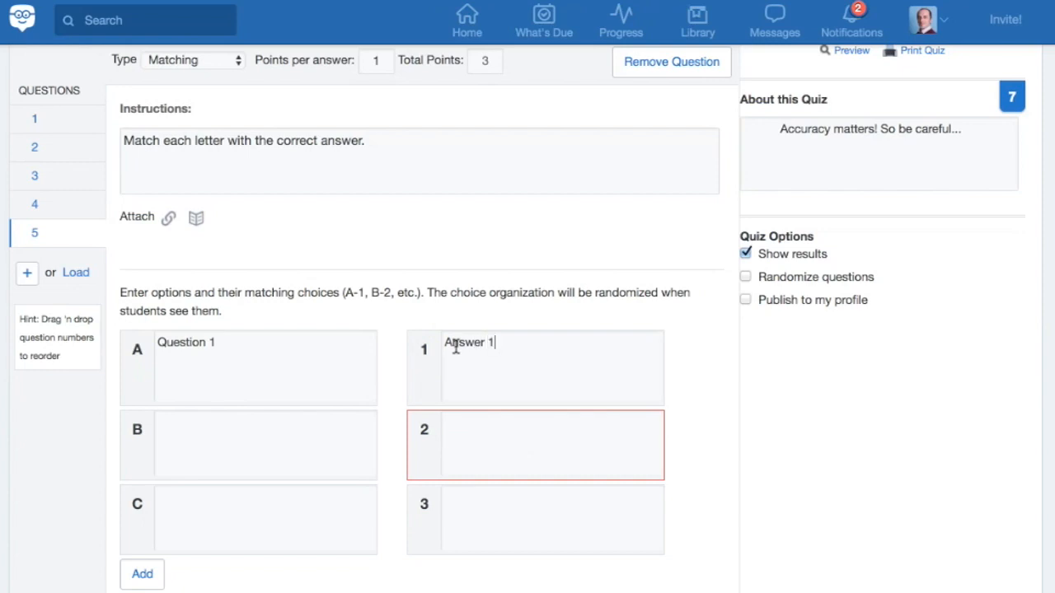
pyautogui.click(289, 450)
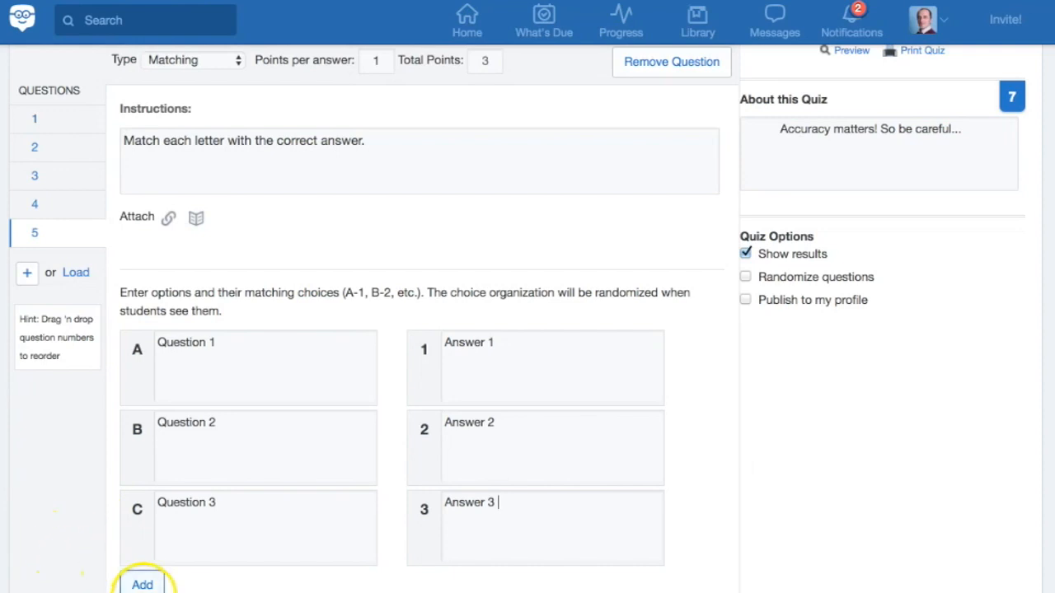
pyautogui.scroll(-2, 200, 582)
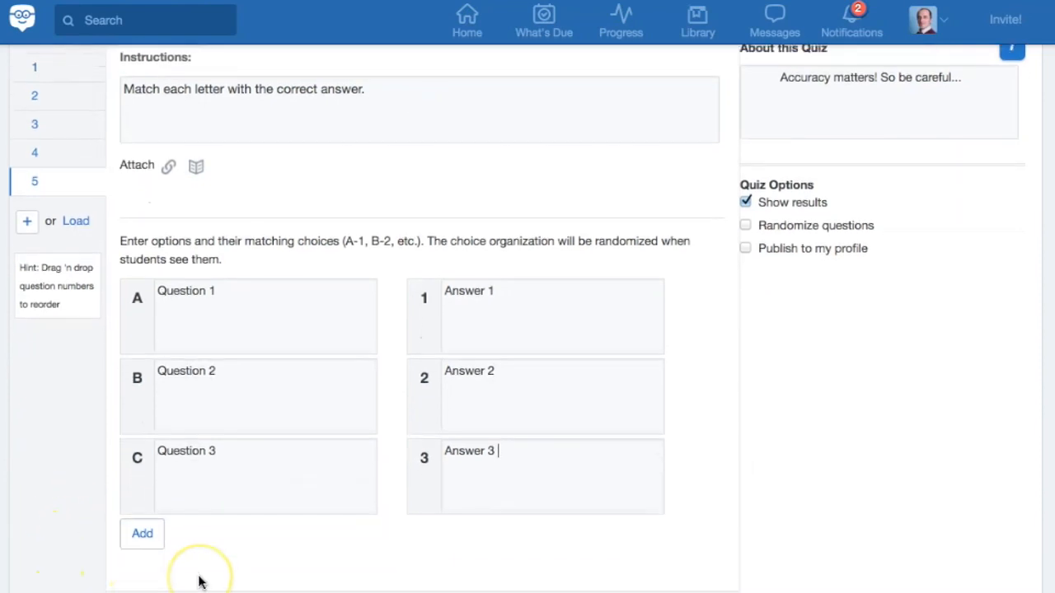
# Step: Set the quiz time limit to 30 minutes, enable Randomize questions, and finish the quiz
pyautogui.scroll(4, 200, 582)
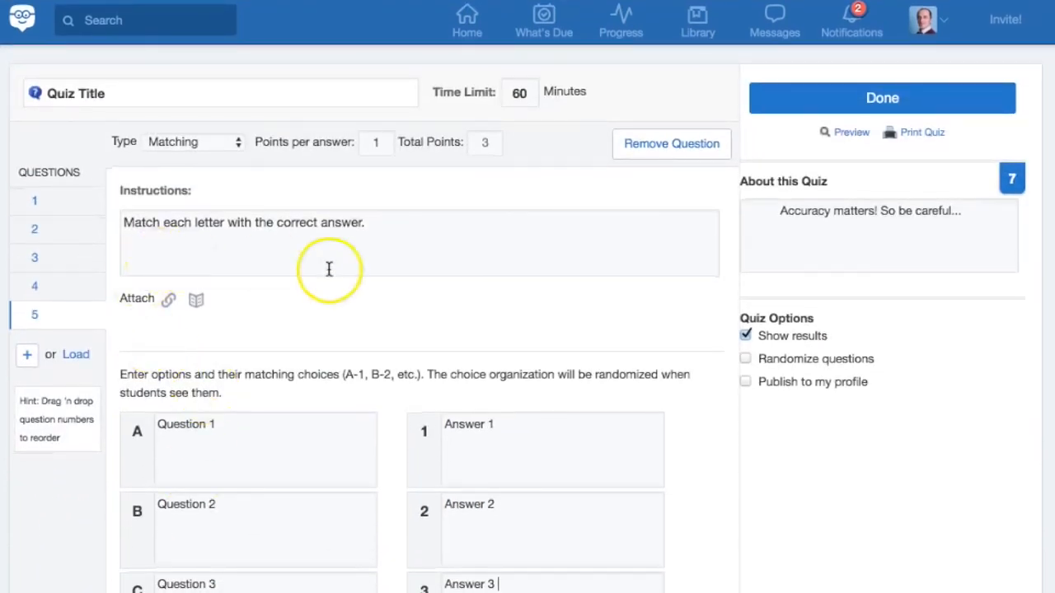
pyautogui.moveTo(525, 96); pyautogui.dragTo(499, 93)
pyautogui.write('30')
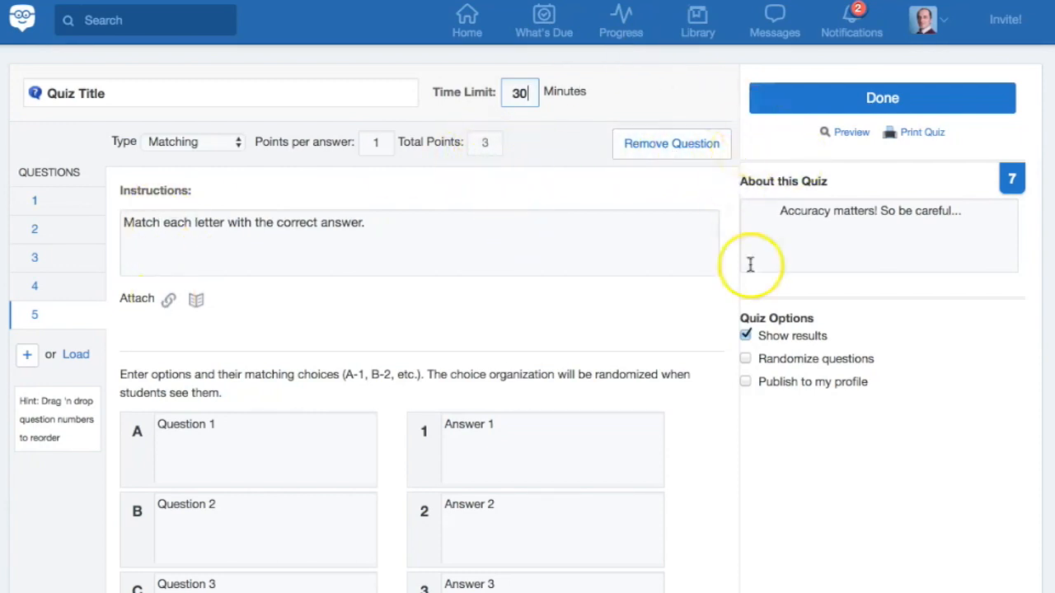
pyautogui.click(746, 358)
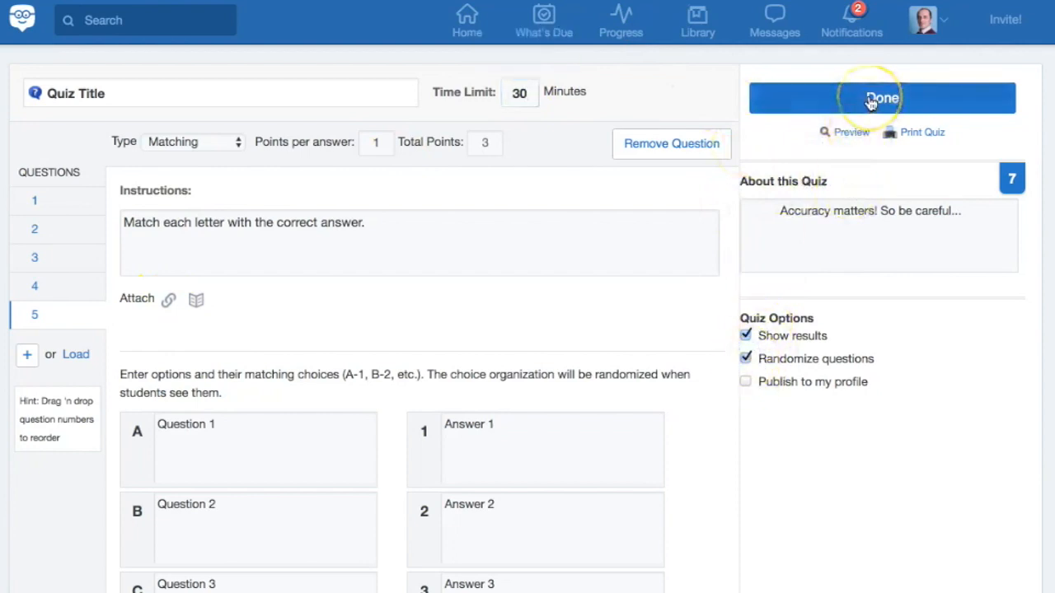
pyautogui.click(871, 99)
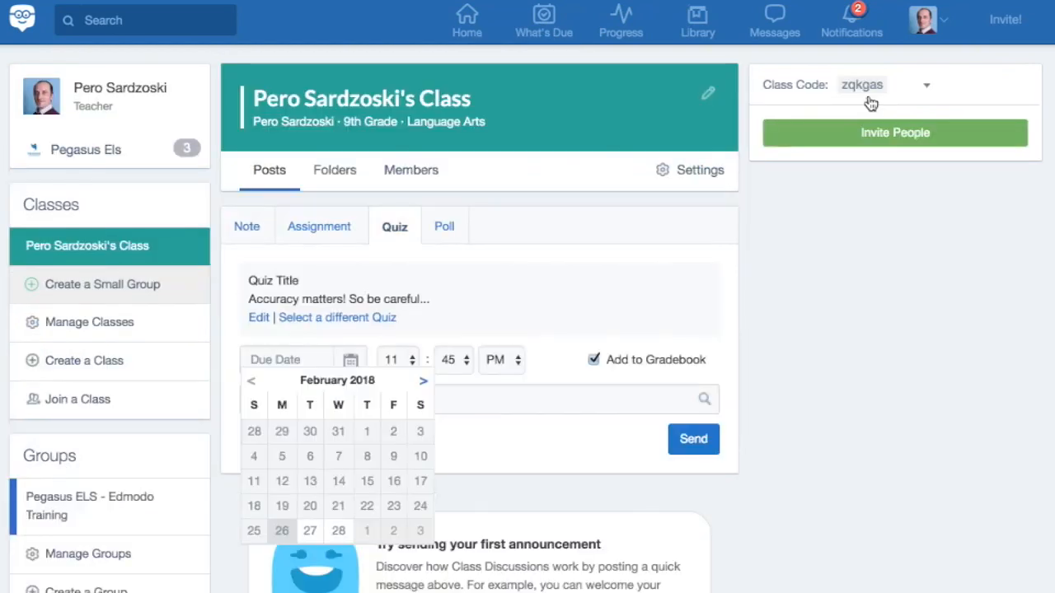
# Step: Set the quiz's due date to 02/28/2018 and send it to the class
pyautogui.click(283, 371)
pyautogui.click(338, 531)
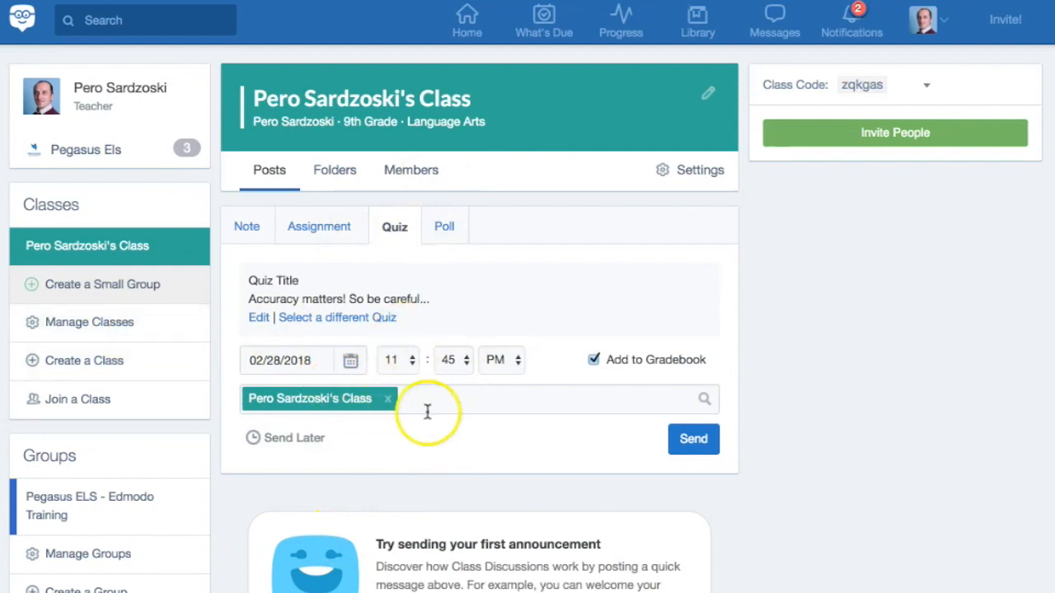
pyautogui.click(355, 369)
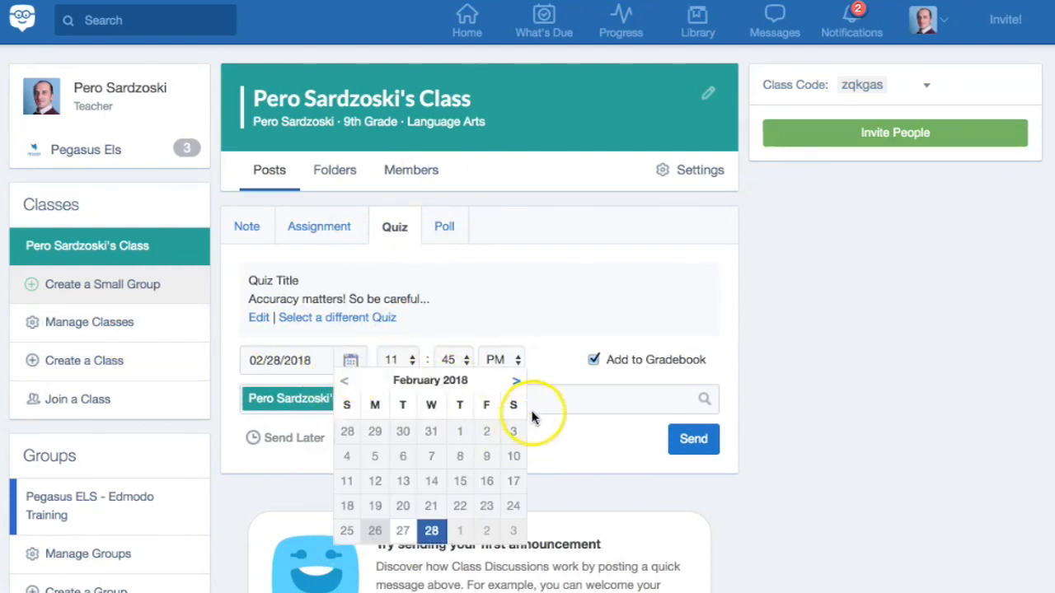
pyautogui.click(551, 403)
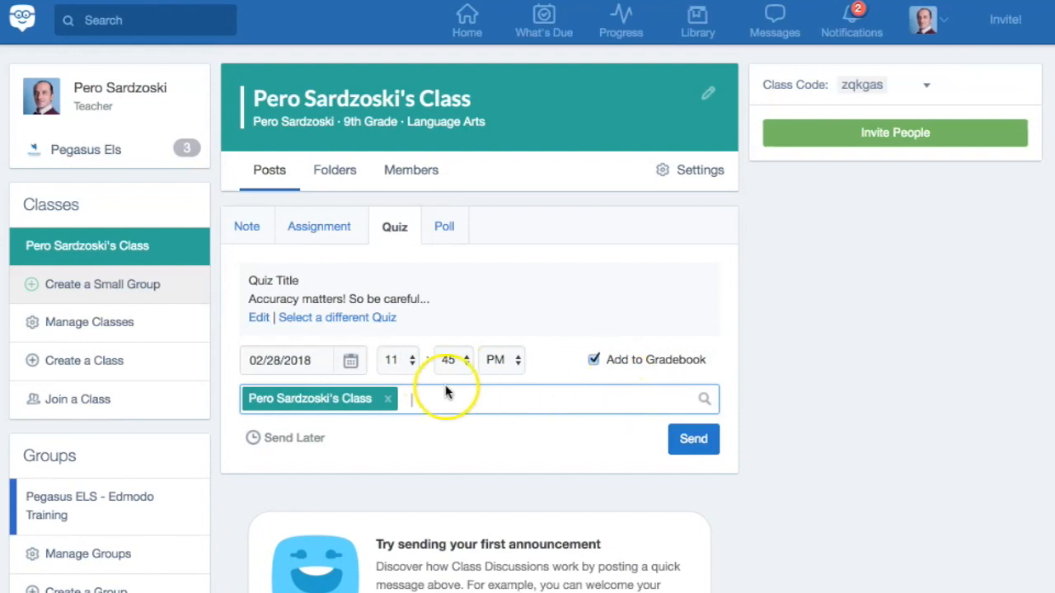
pyautogui.click(702, 445)
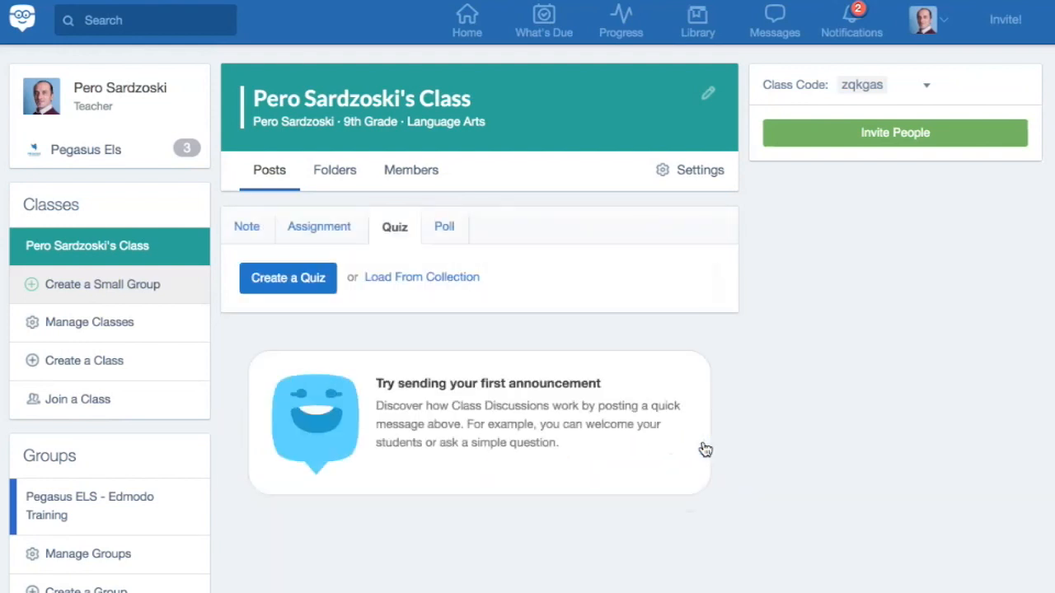
# Step: Send the class a poll asking "Question...?" with the answers "Answers 1", "Answer 2", "Answer 3" and "Answer 4"
pyautogui.click(445, 229)
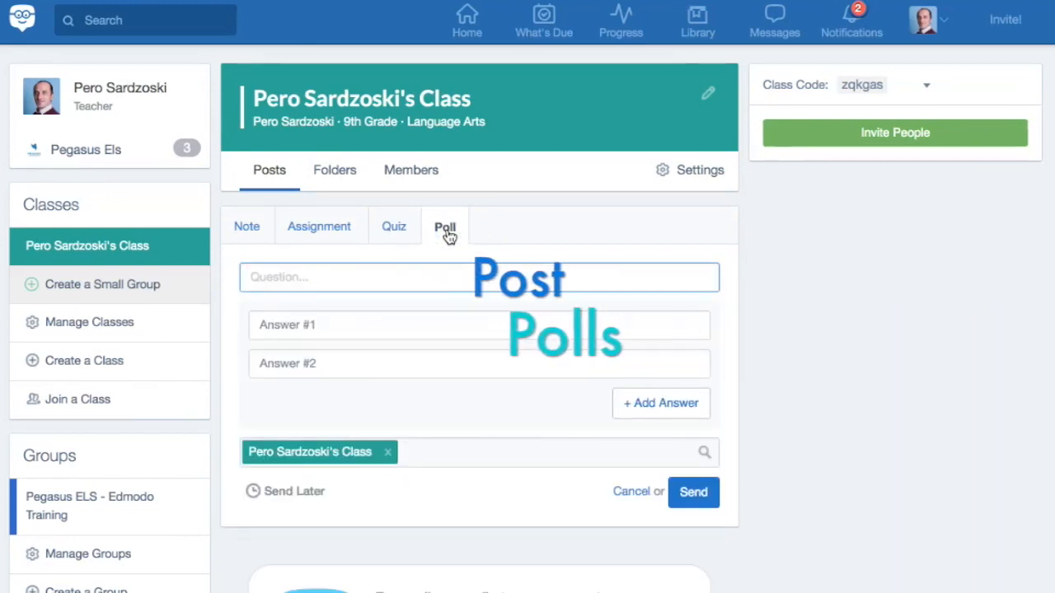
pyautogui.click(302, 283)
pyautogui.write('Question')
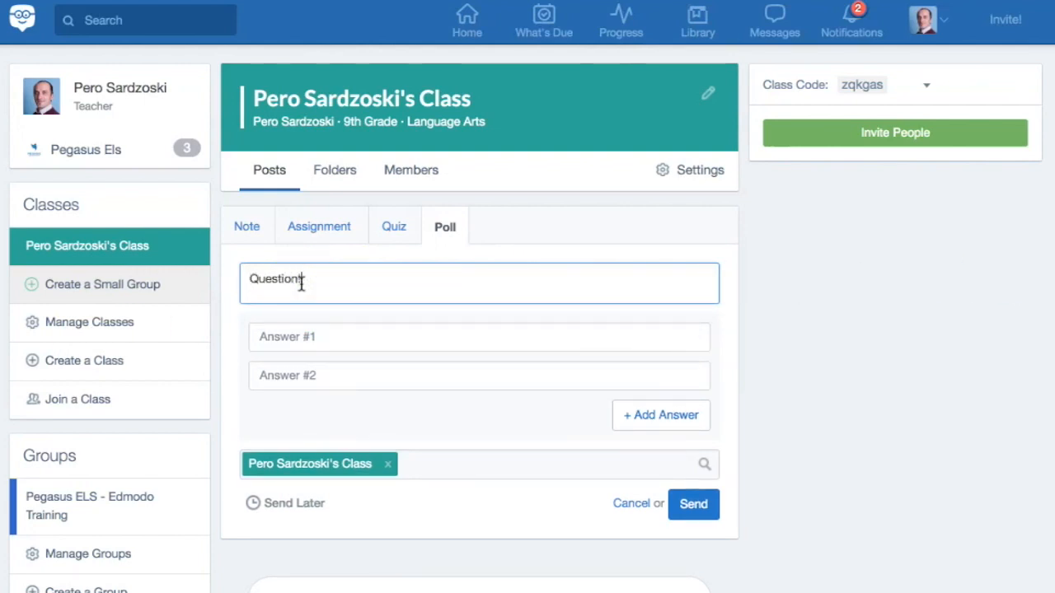
pyautogui.write('...?')
pyautogui.click(283, 337)
pyautogui.write('Ans')
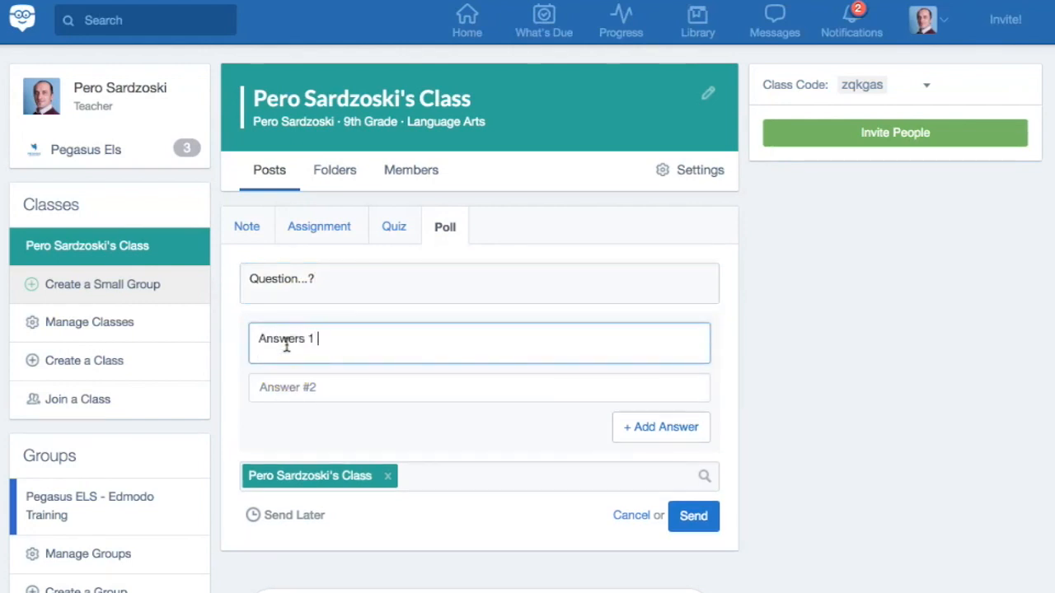
pyautogui.write('wers 1')
pyautogui.click(323, 393)
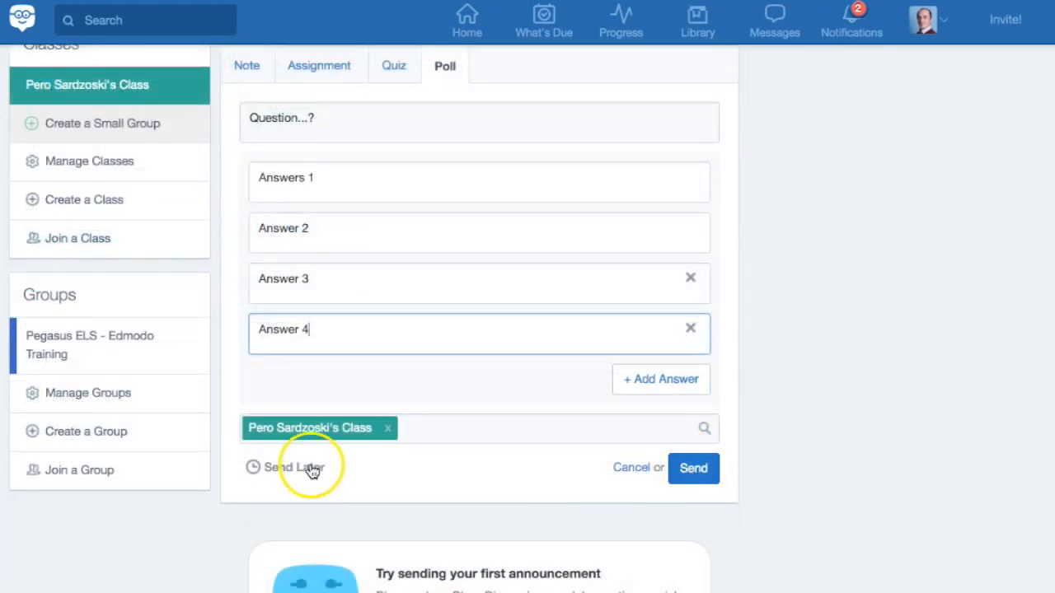
pyautogui.click(672, 468)
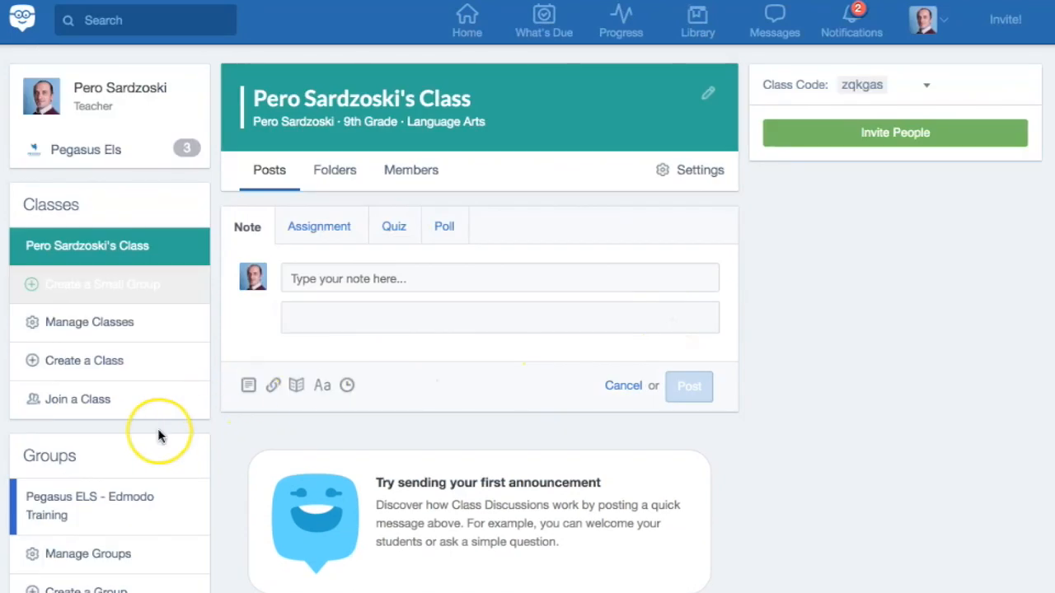
# Step: Start a new class named "Level 1" with grade 2nd, subject area Language Arts and subject ESL
pyautogui.scroll(-2, 157, 430)
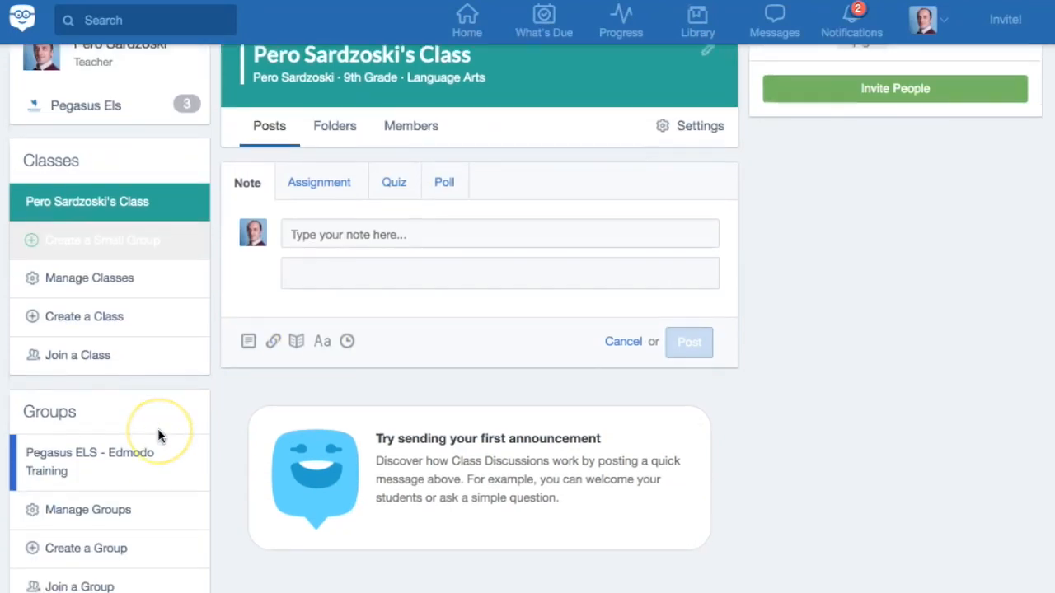
pyautogui.scroll(2, 157, 435)
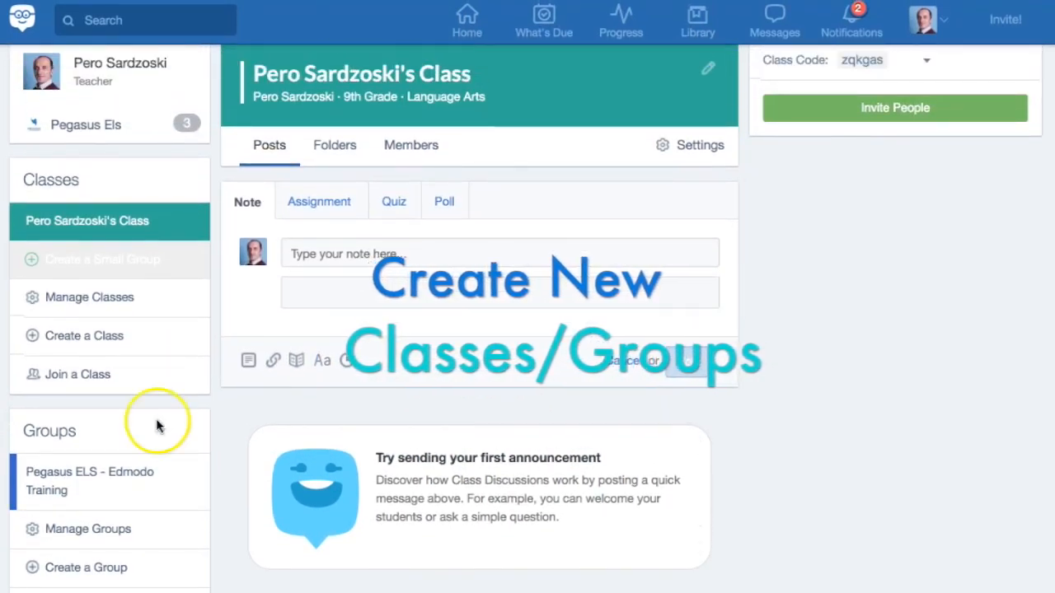
pyautogui.click(64, 342)
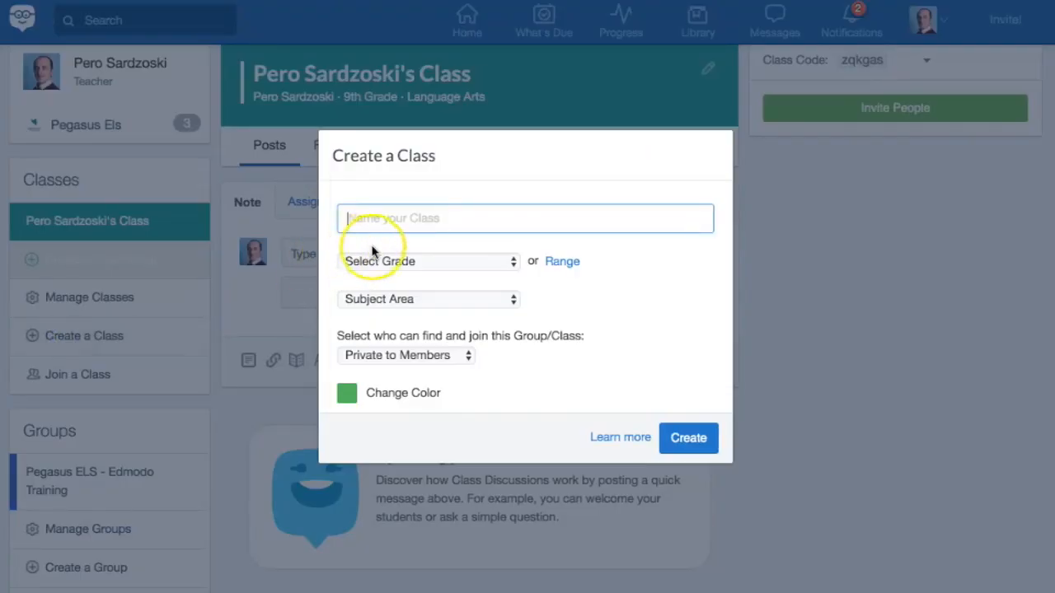
pyautogui.write('Level 1')
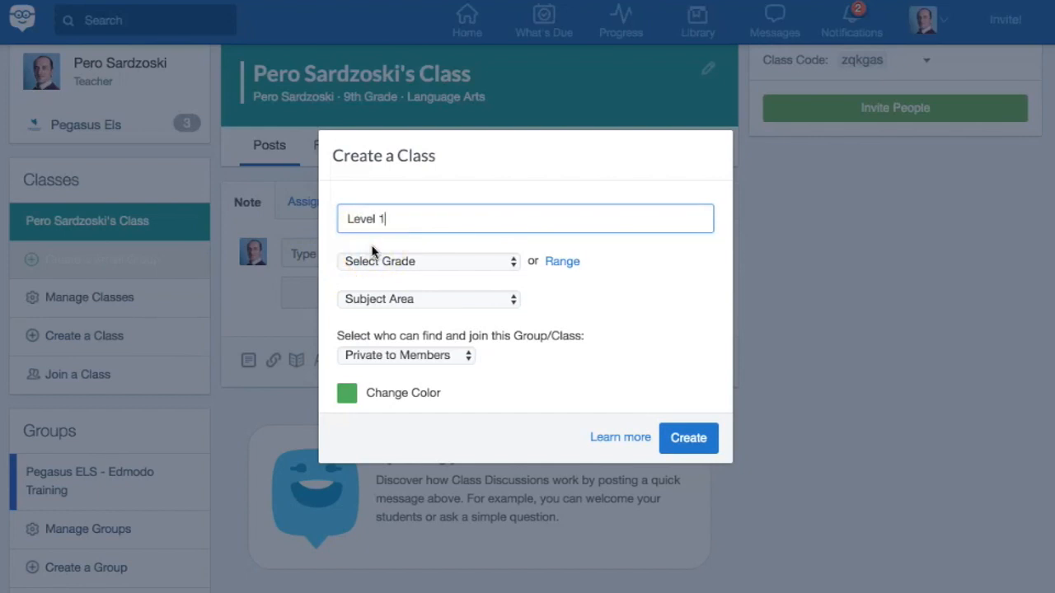
pyautogui.click(481, 264)
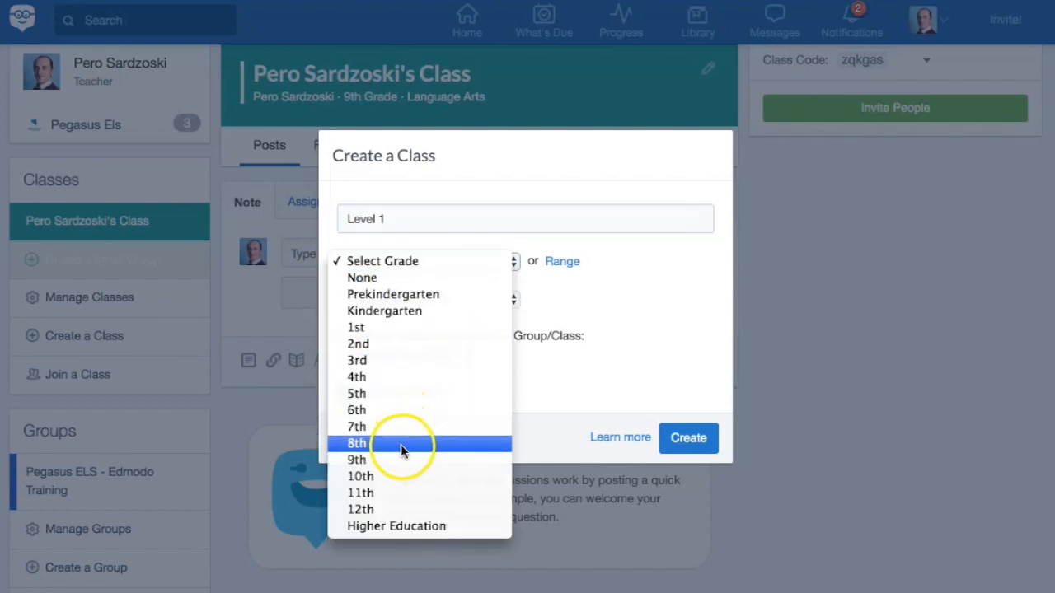
pyautogui.click(388, 343)
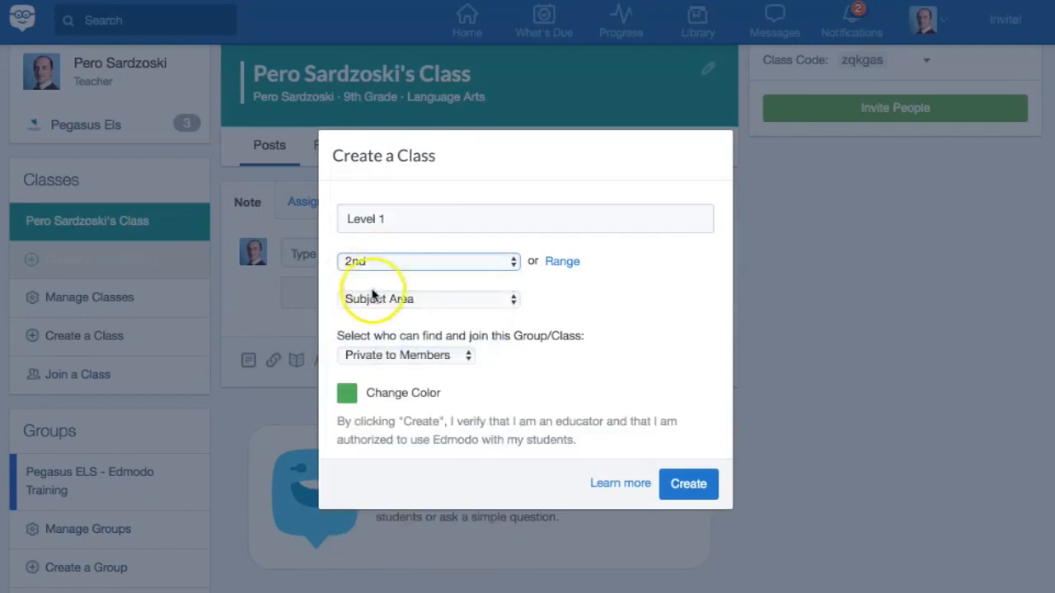
pyautogui.click(374, 296)
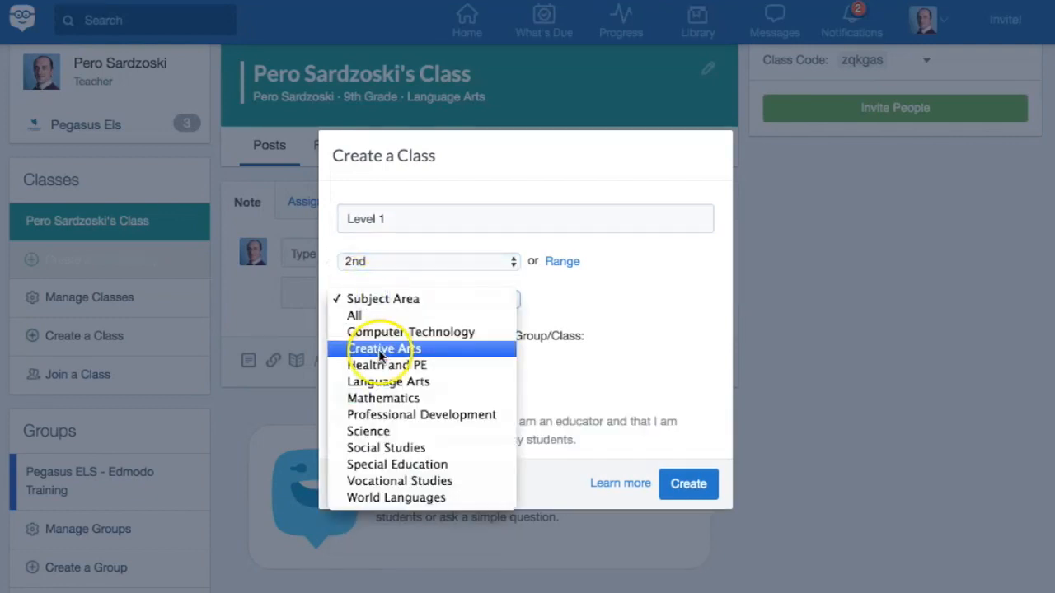
pyautogui.click(382, 384)
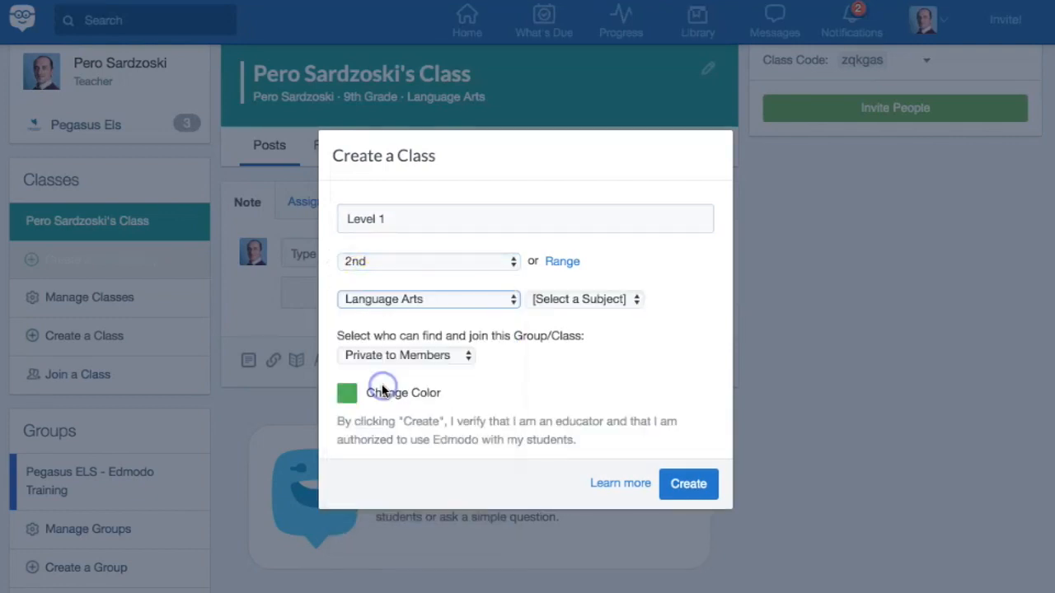
pyautogui.click(560, 302)
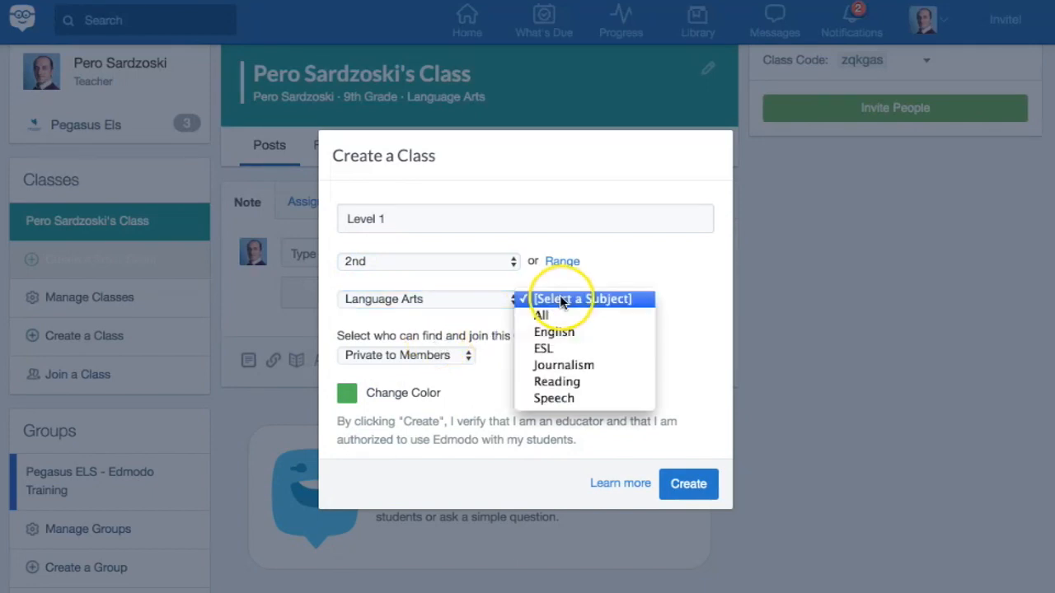
pyautogui.click(550, 347)
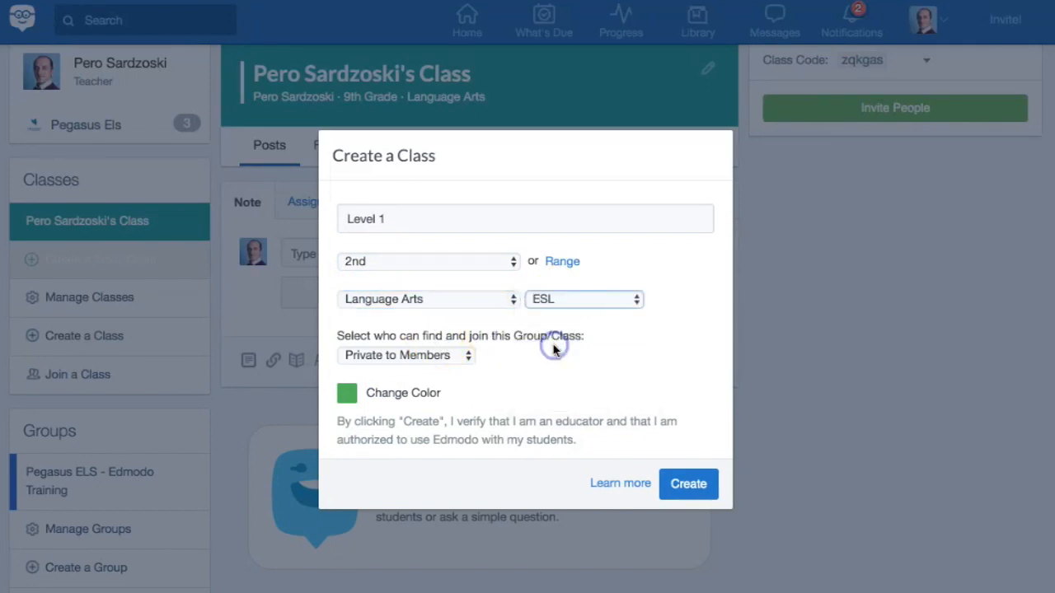
# Step: Make the new class Public to School Staff and create it
pyautogui.click(430, 361)
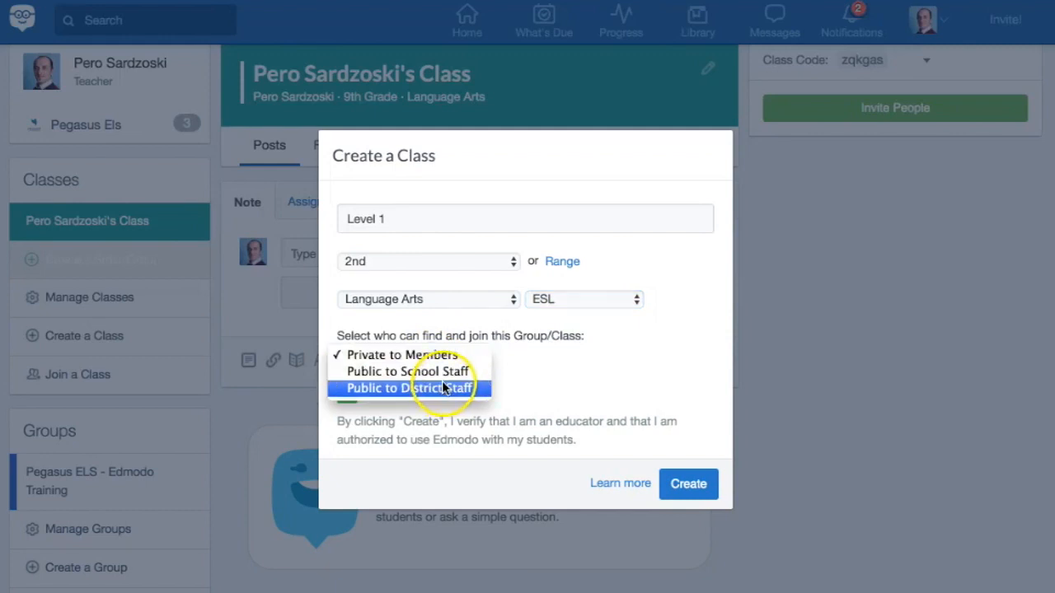
pyautogui.click(430, 356)
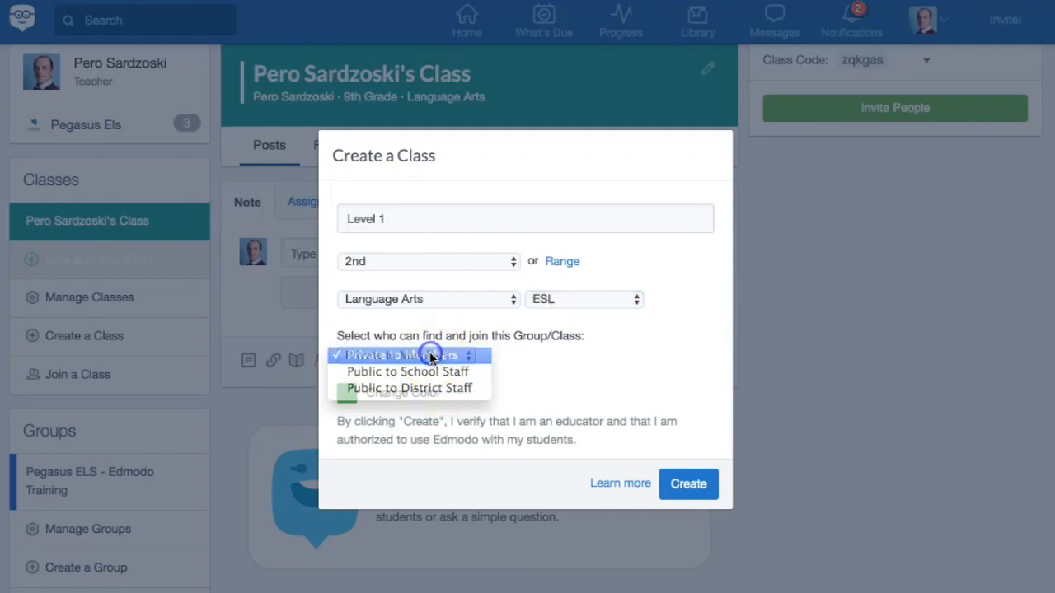
pyautogui.click(441, 355)
pyautogui.click(442, 374)
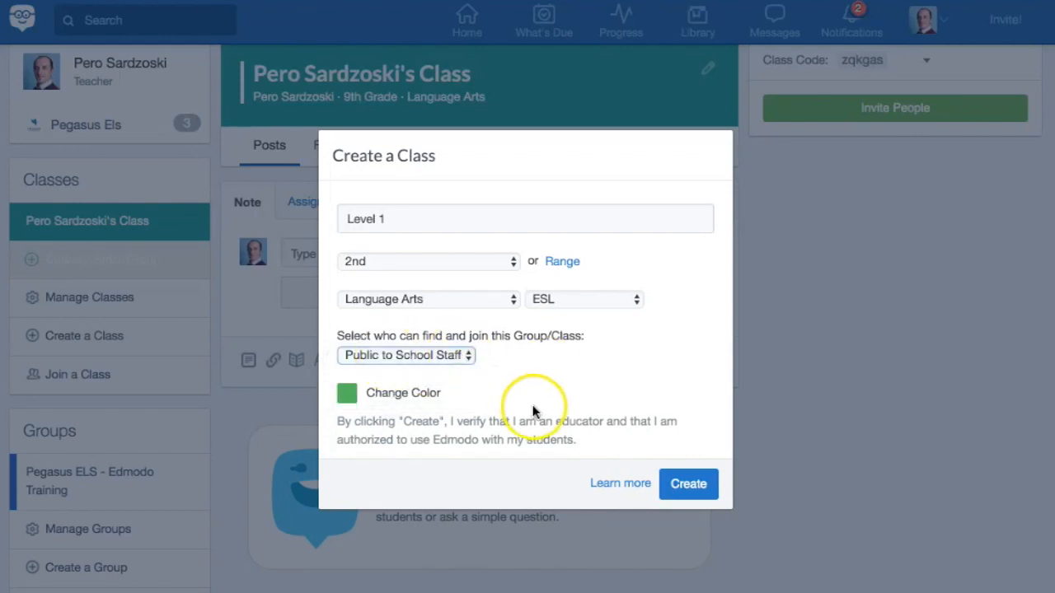
pyautogui.click(699, 495)
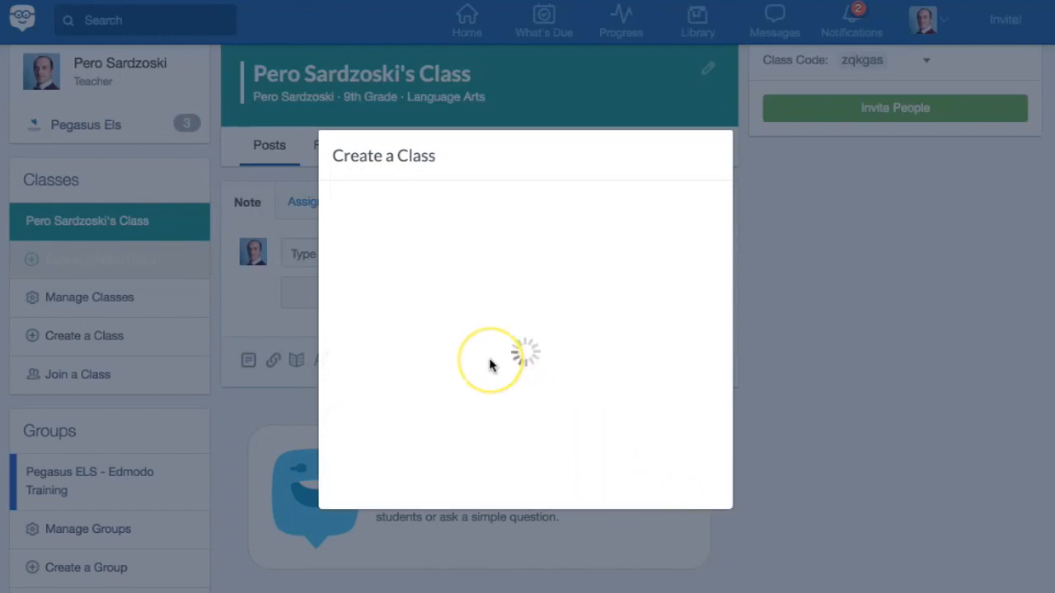
# Step: Open the Level 1 class, view the Create Small Group form of the original class, and close it without creating a group
pyautogui.click(103, 474)
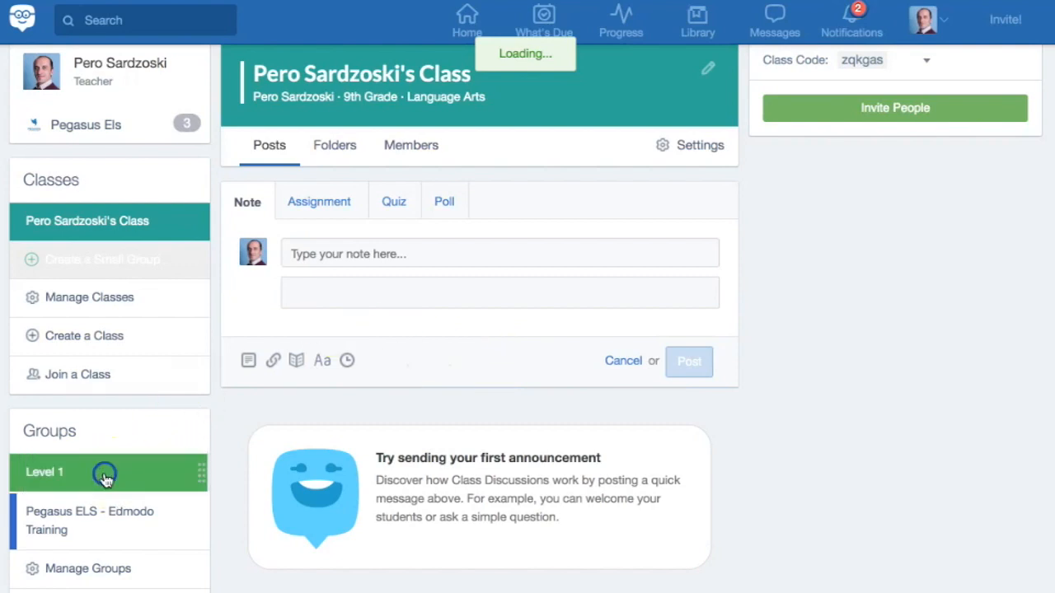
pyautogui.scroll(-2, 167, 476)
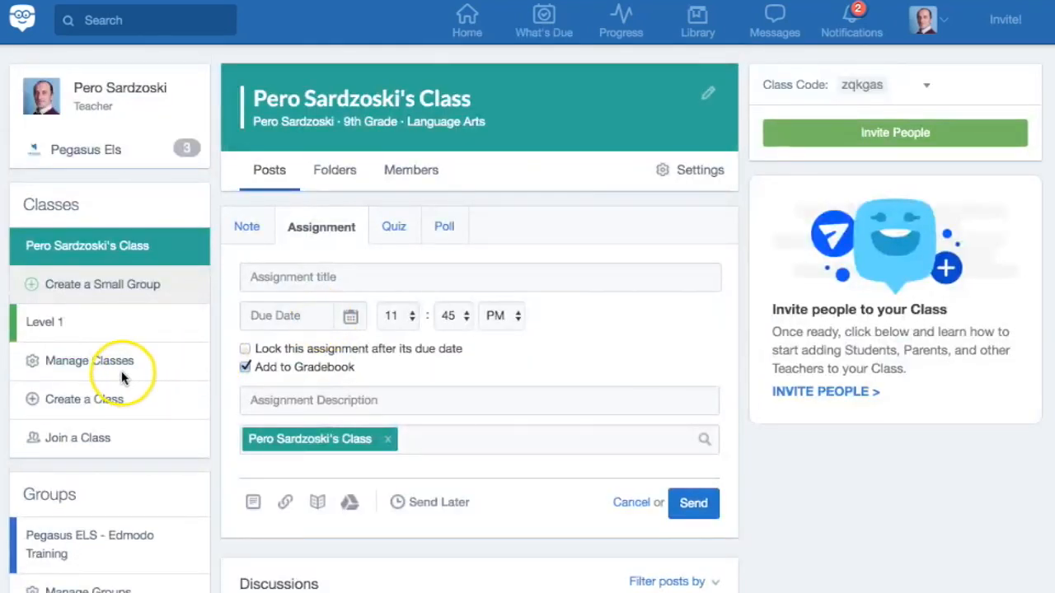
pyautogui.click(78, 401)
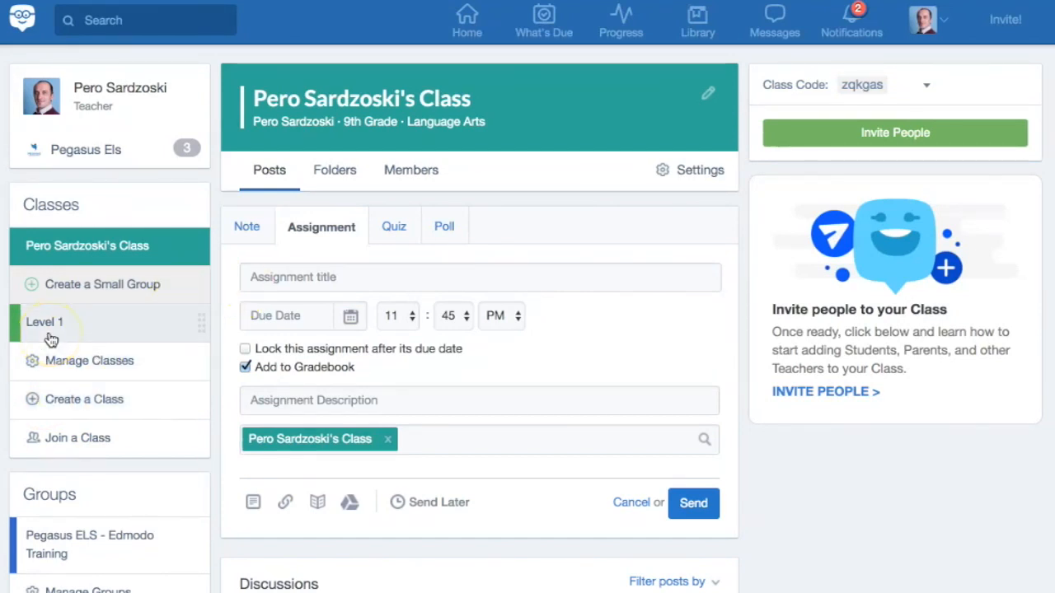
pyautogui.click(141, 290)
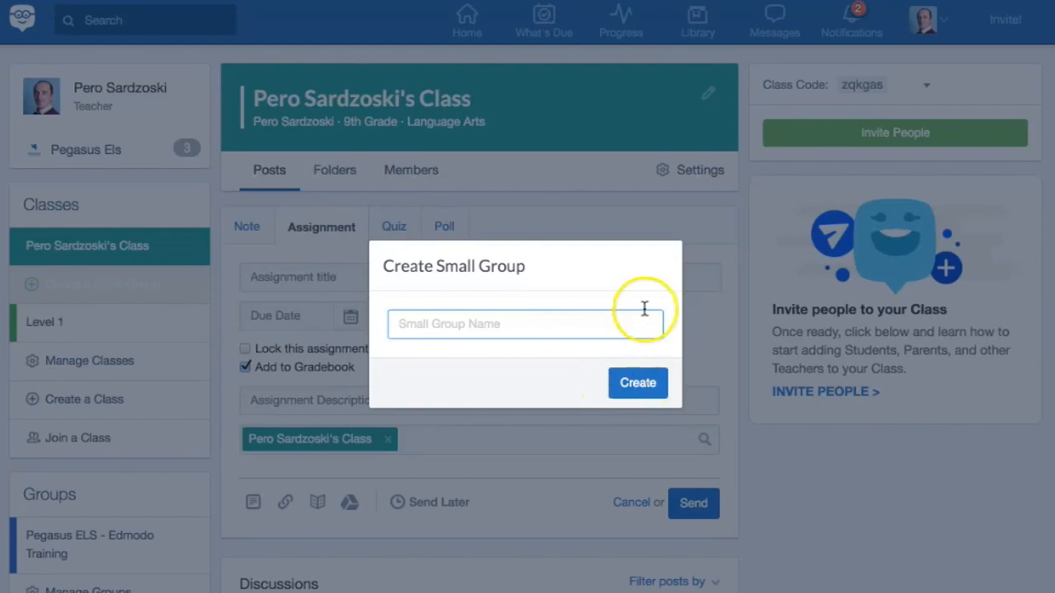
pyautogui.click(299, 328)
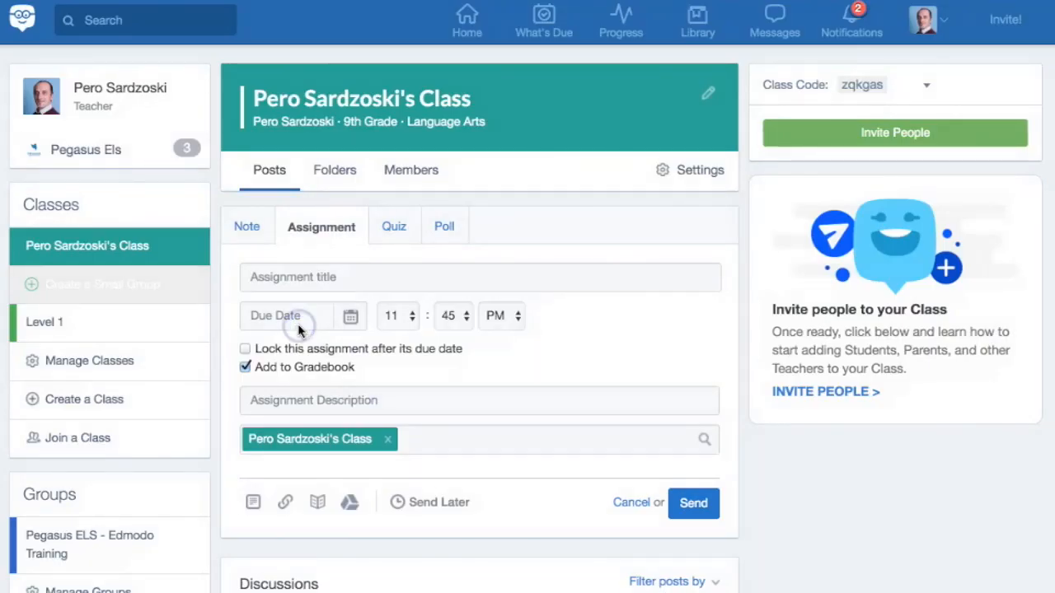